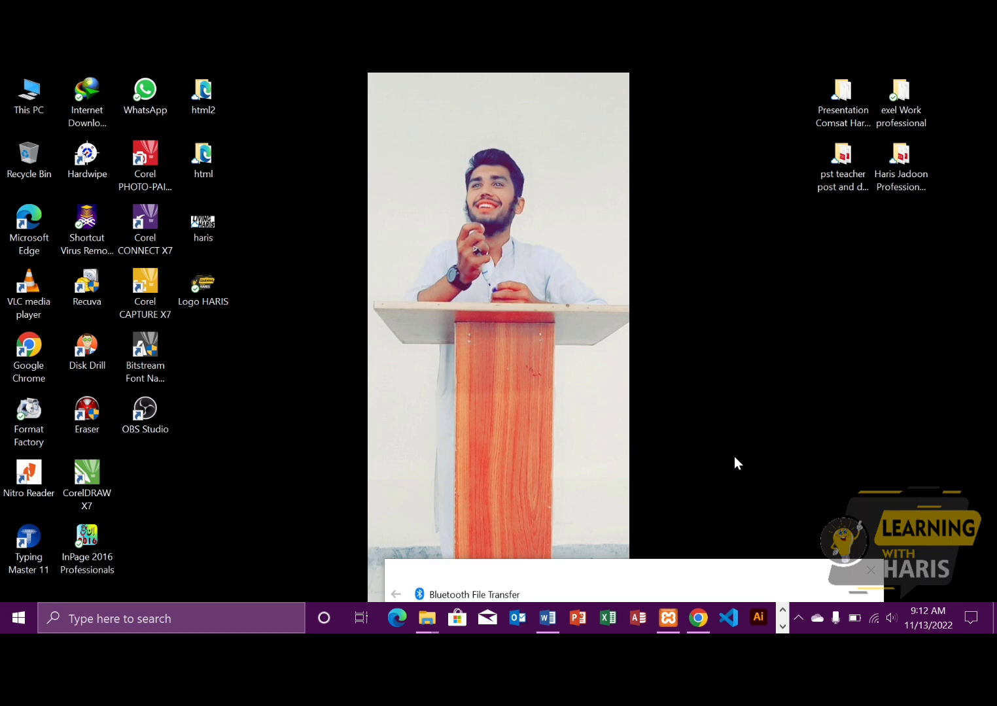
Step: Bring Chrome to the front and open a new tab on the Google start page
left_click(706, 628)
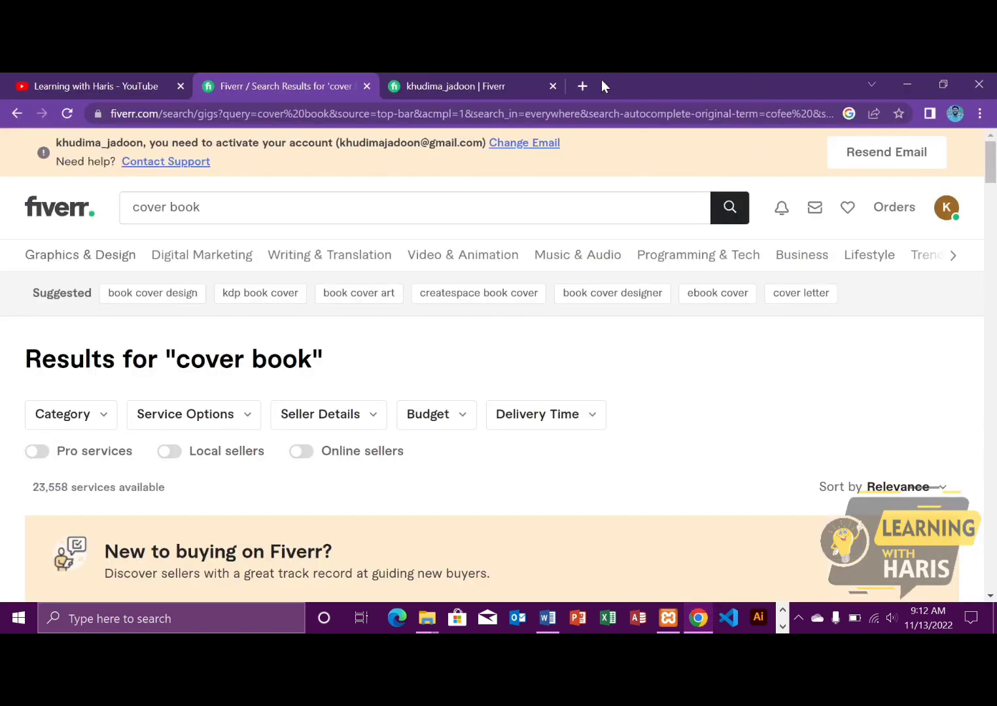
left_click(580, 85)
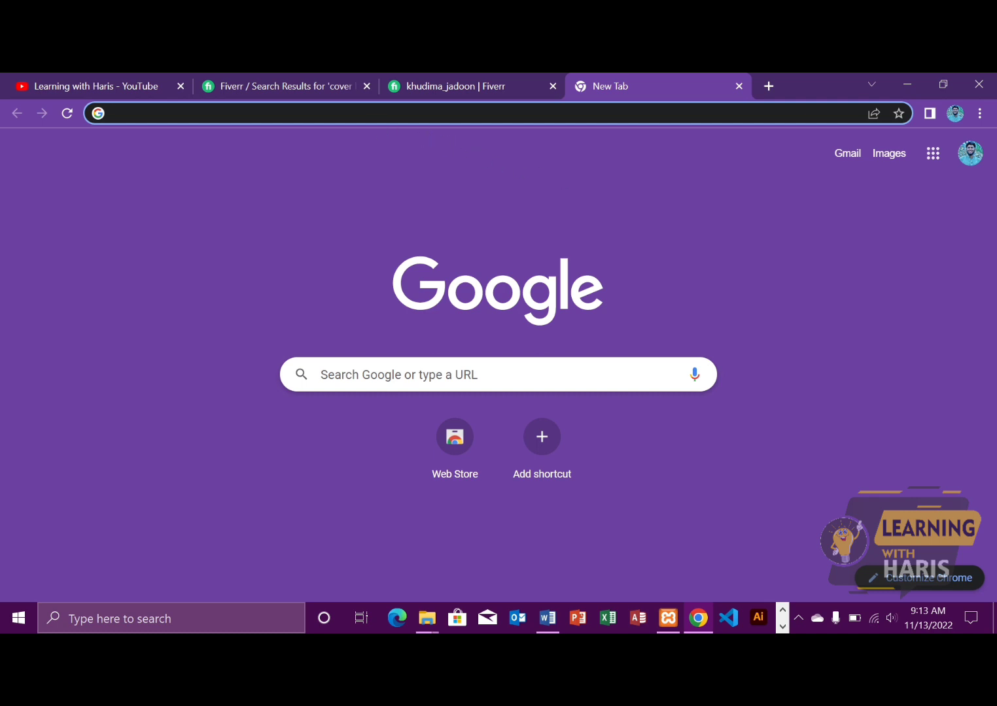
Step: Search Google for 'upwork sign up' and open the 'Create an Account - Upwork' result
left_click(219, 114)
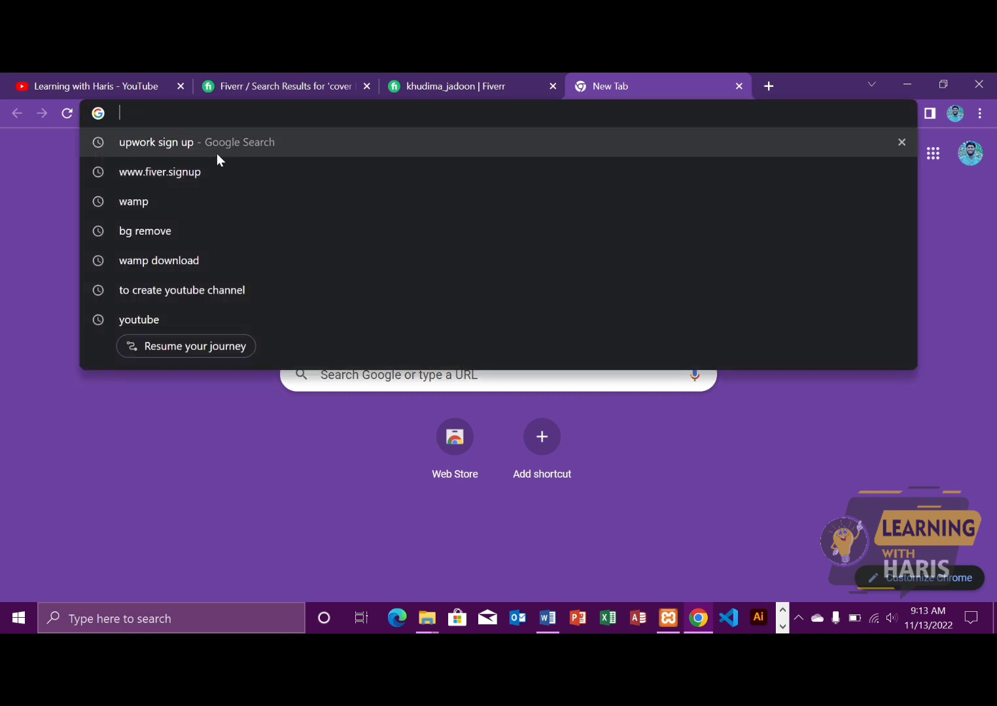
left_click(216, 155)
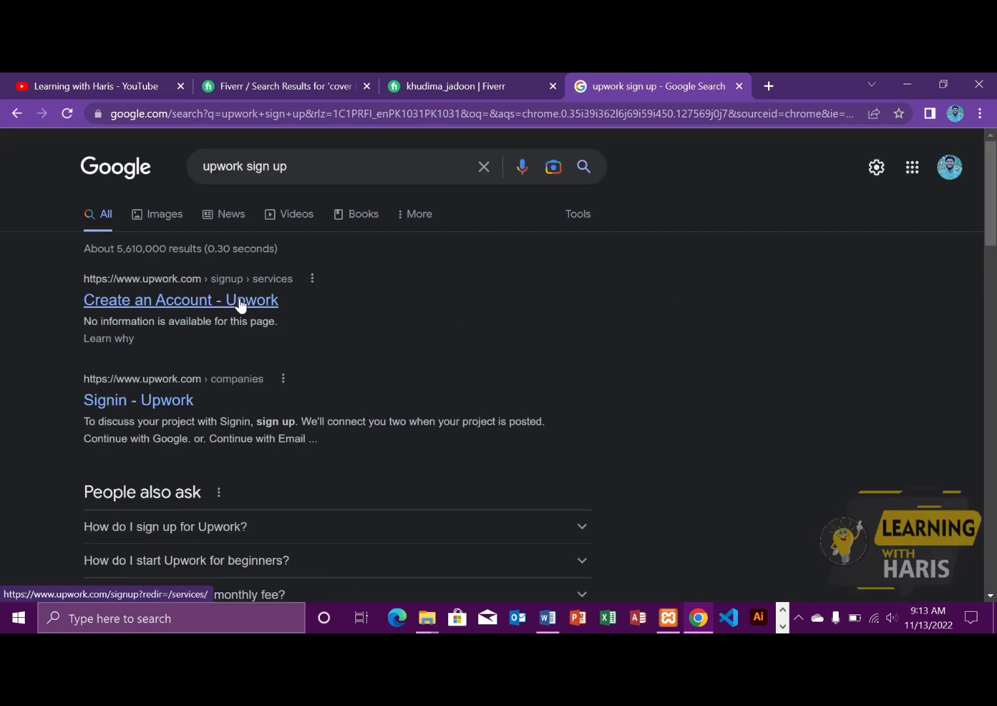
left_click(239, 302)
left_click(213, 302)
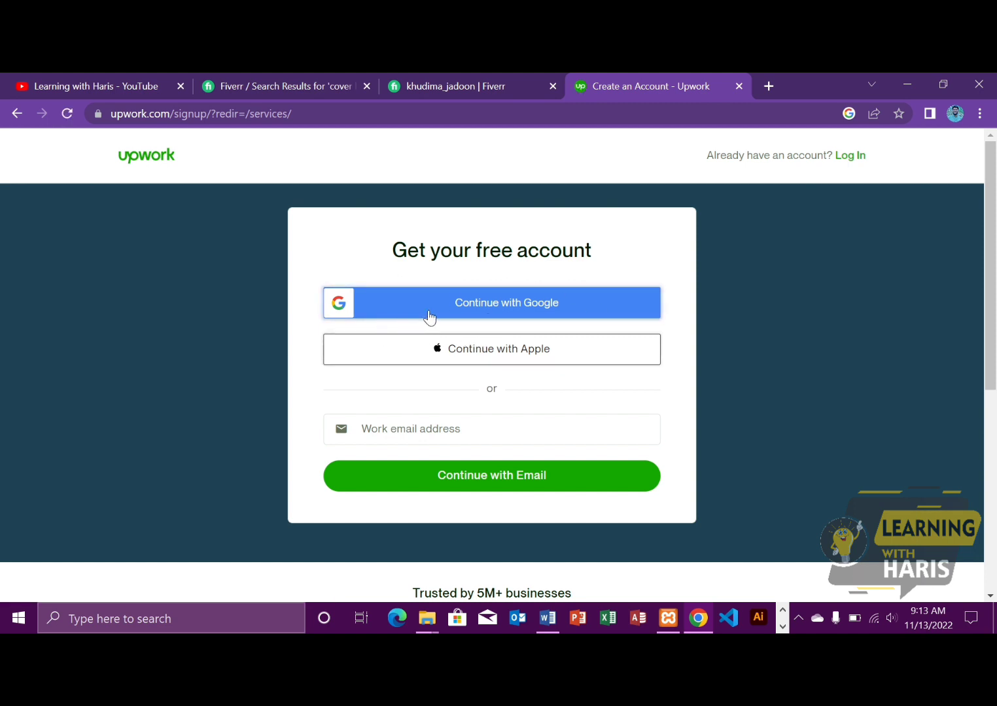
Step: Fill in the saved Gmail address on Upwork's sign-up page and continue with it
left_click(527, 307)
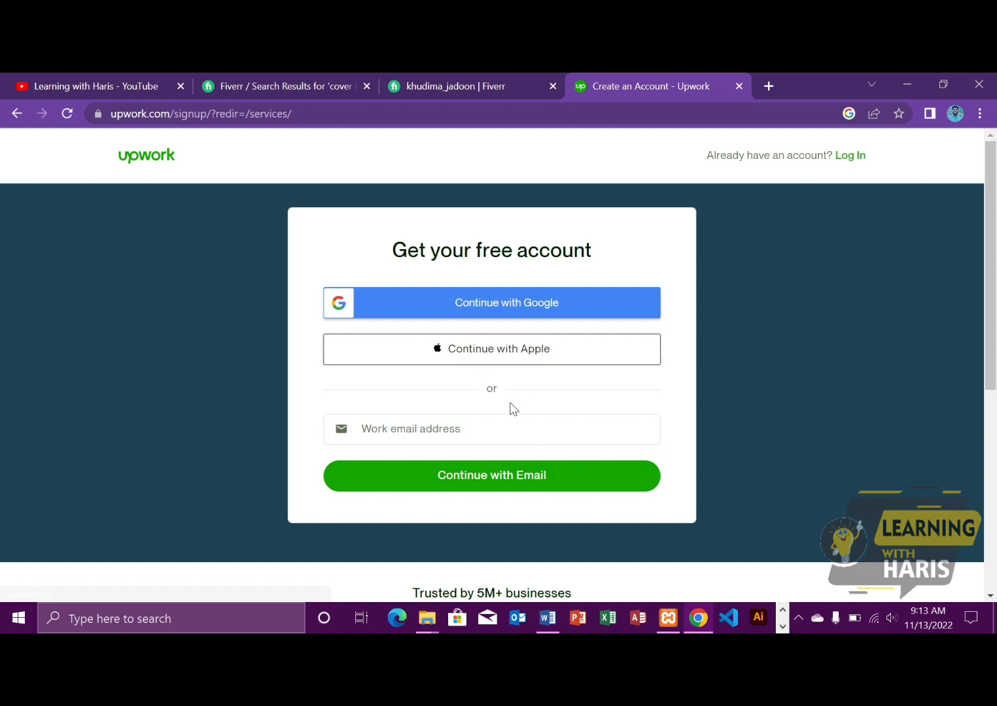
left_click(519, 487)
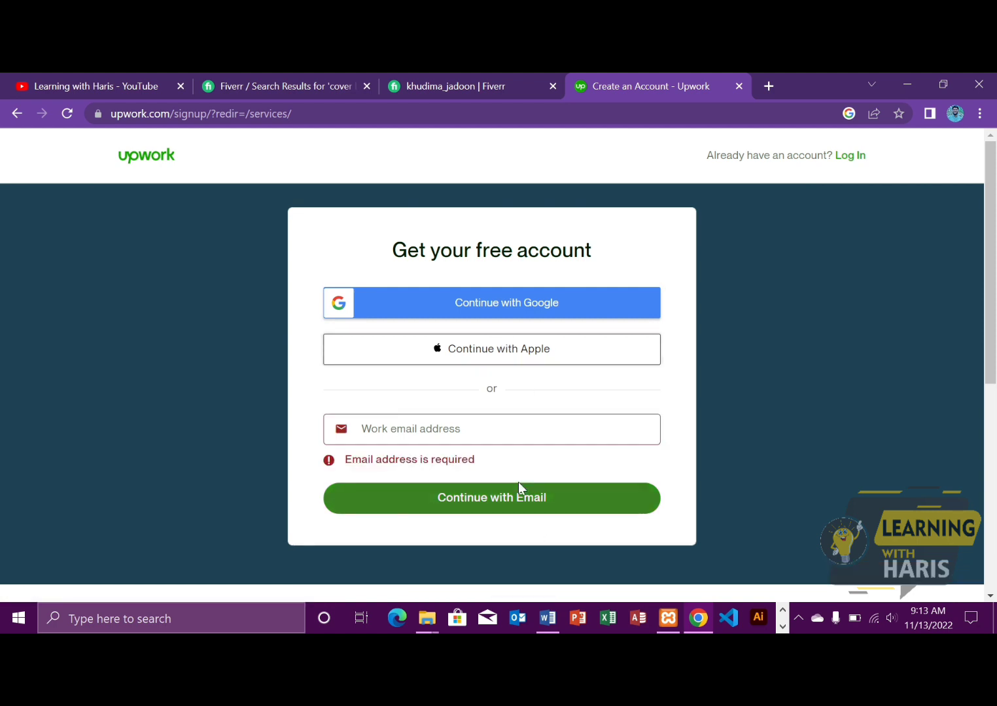
left_click(490, 429)
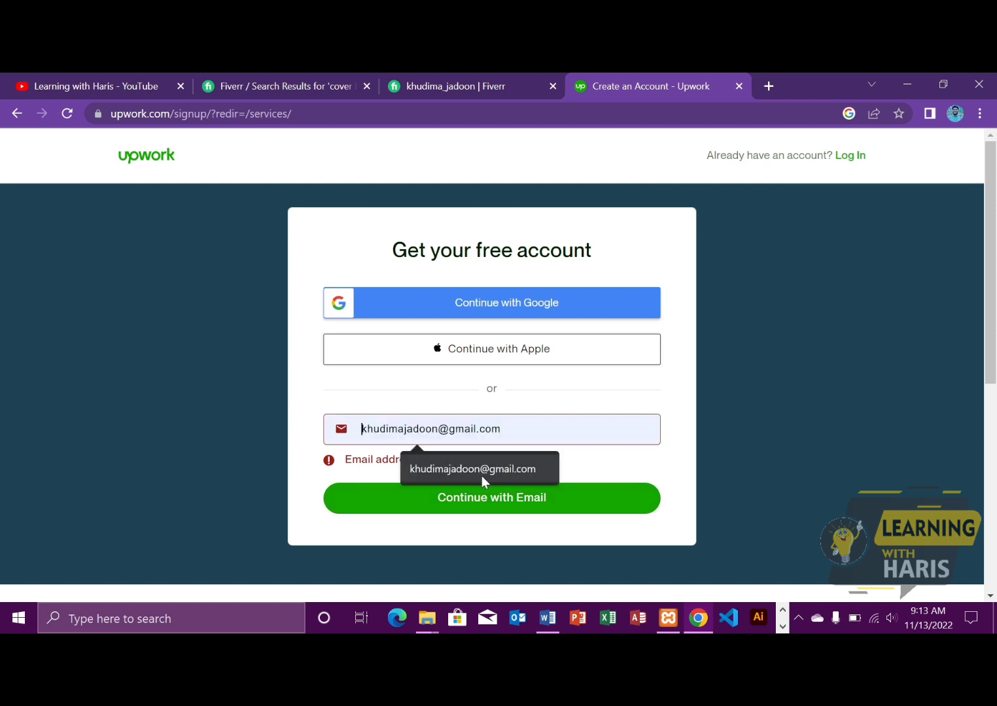
left_click(482, 475)
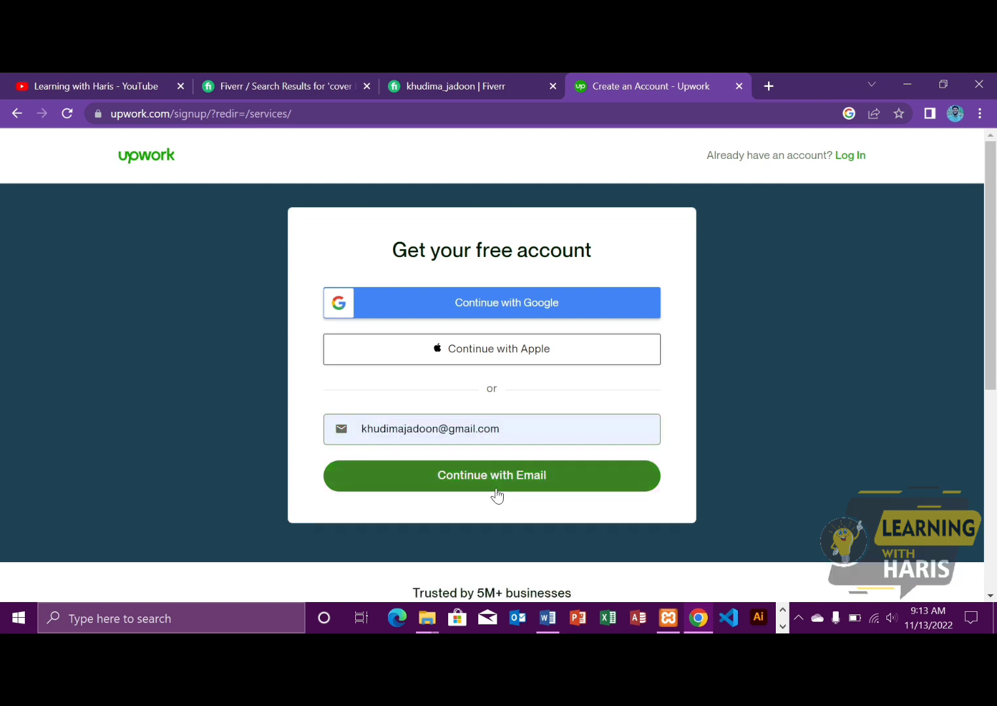
left_click(497, 495)
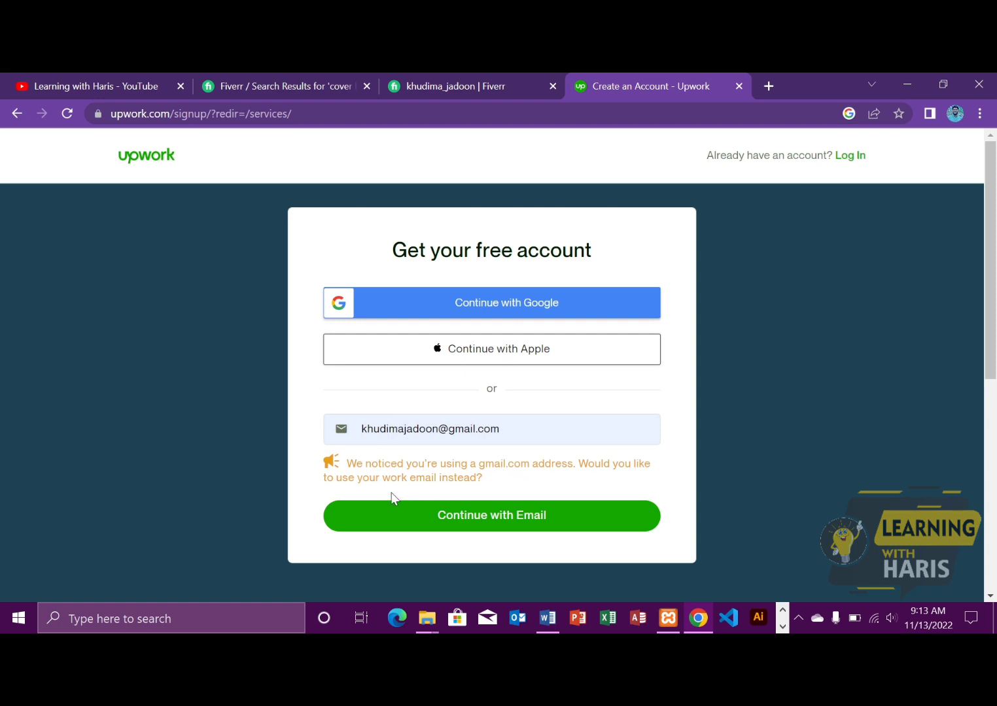
left_click(460, 514)
Step: Enter the user's first name, last name and an account password
left_click(458, 511)
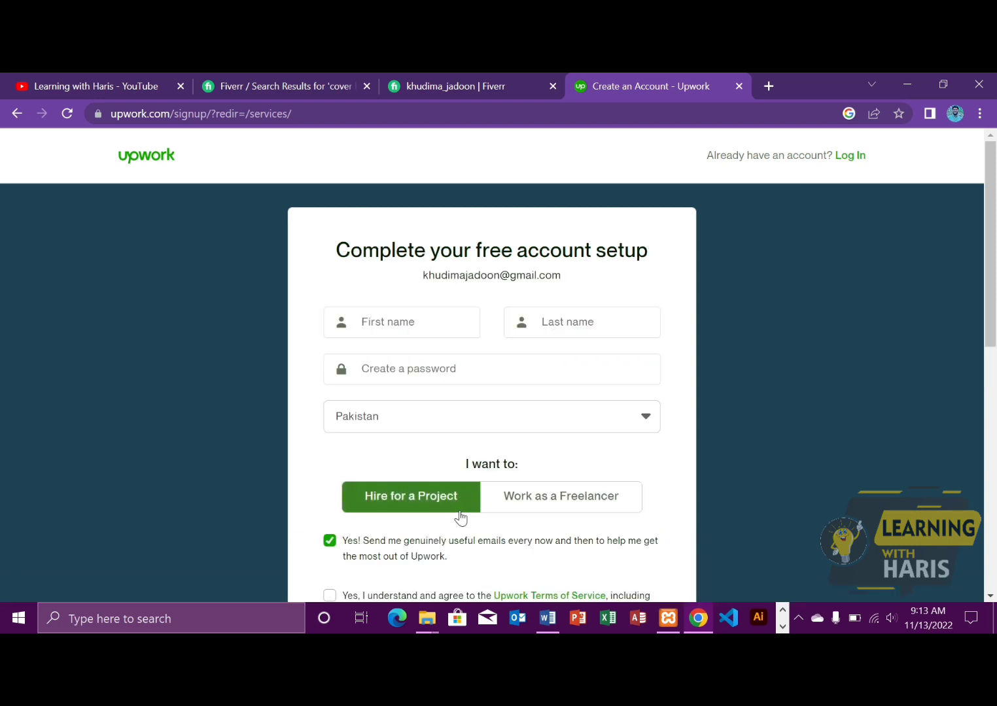
left_click(408, 322)
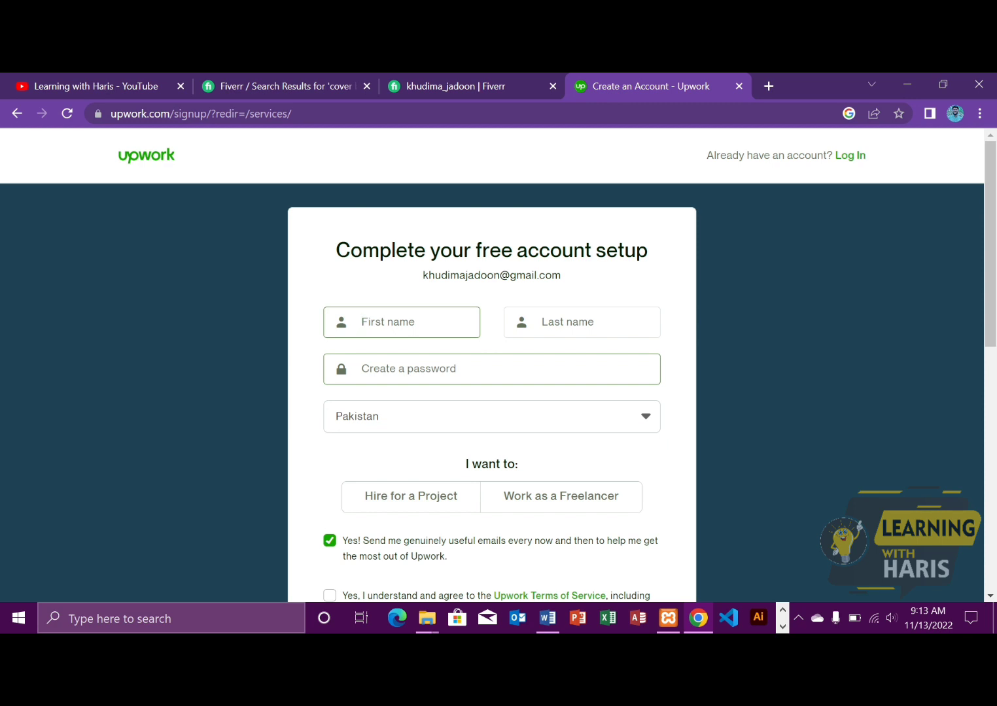
left_click(576, 323)
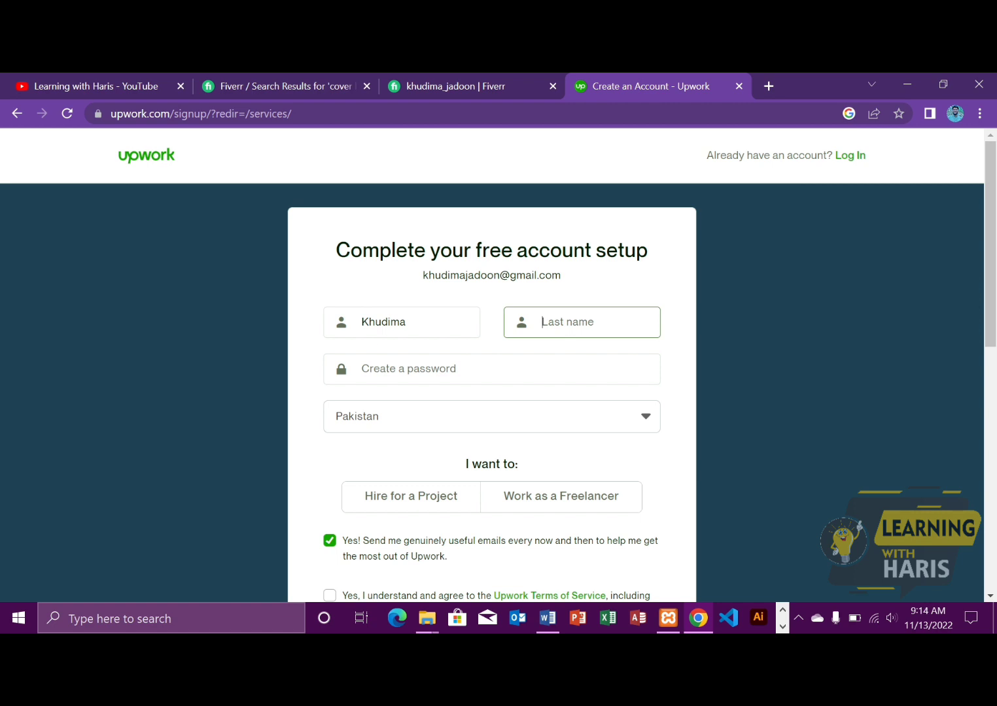
left_click(458, 368)
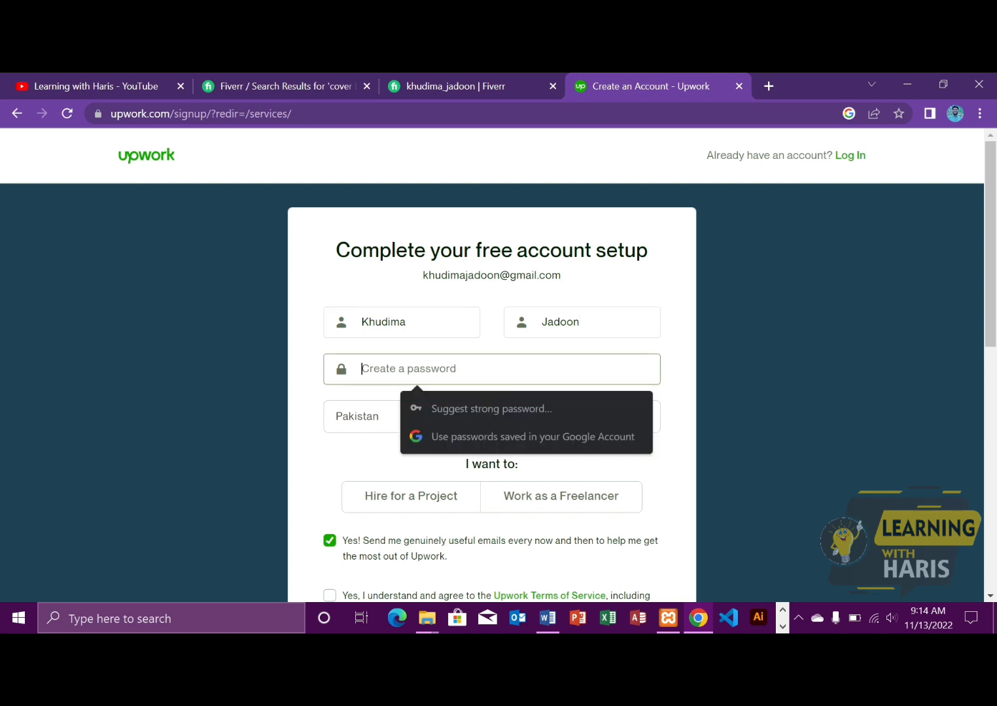
key("BackSpace")
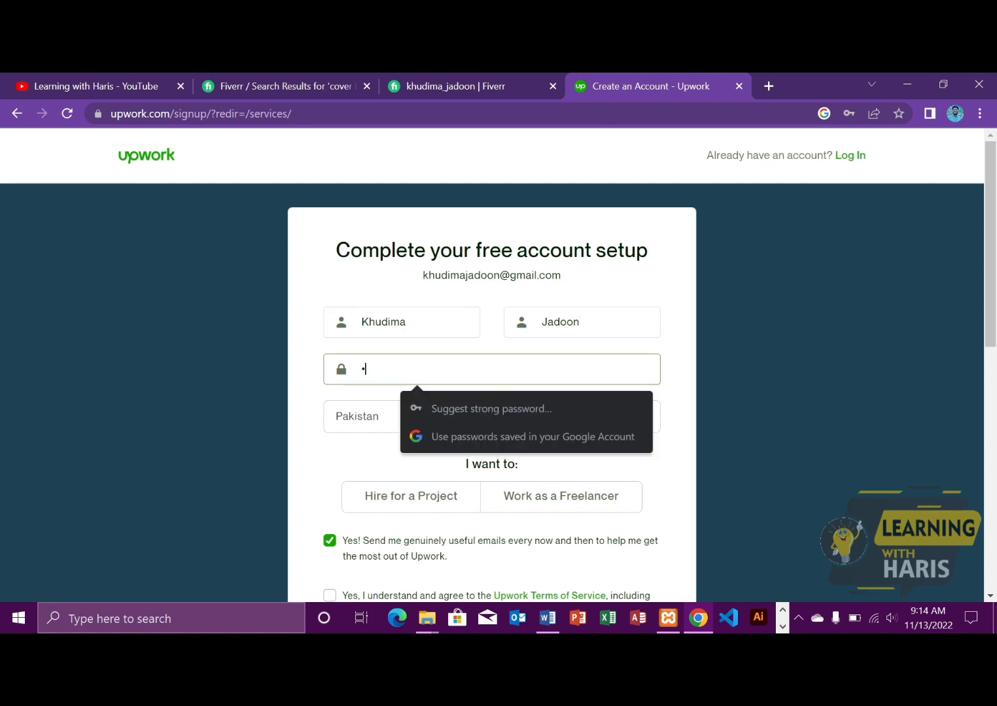
Step: Keep Pakistan as the country and choose 'Work as a Freelancer'
left_click(367, 416)
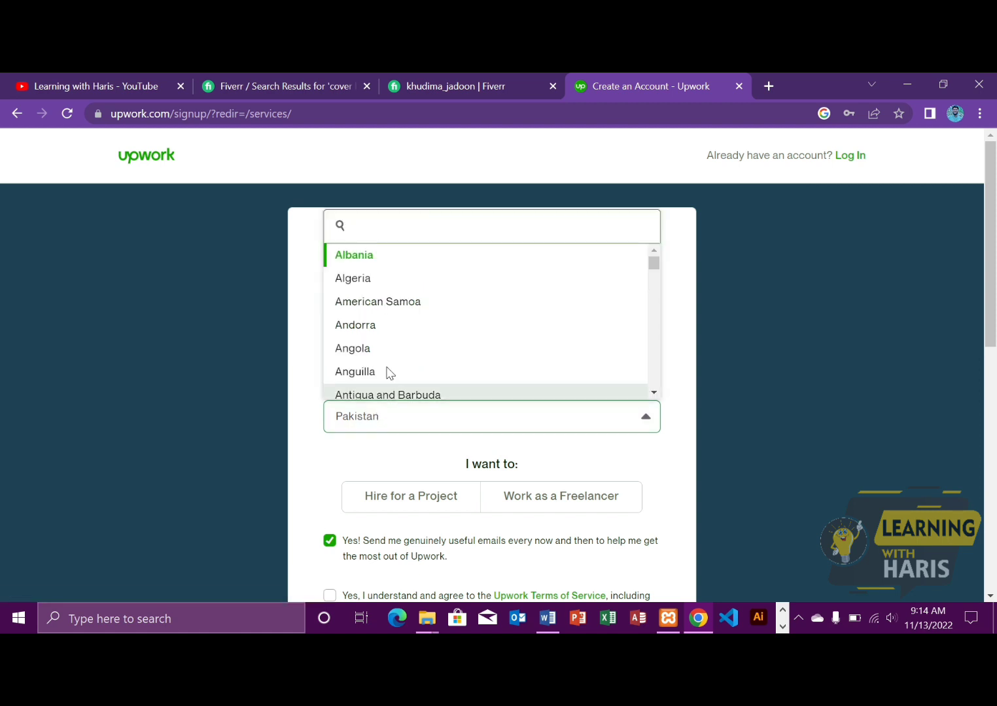
left_click(402, 429)
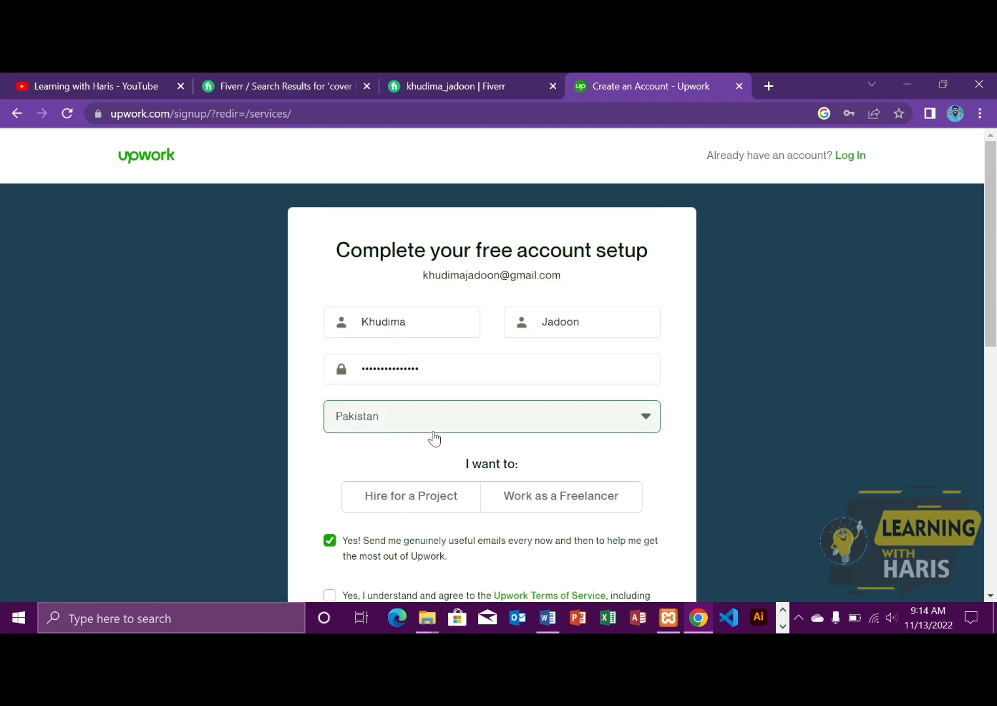
left_click(437, 512)
left_click(593, 509)
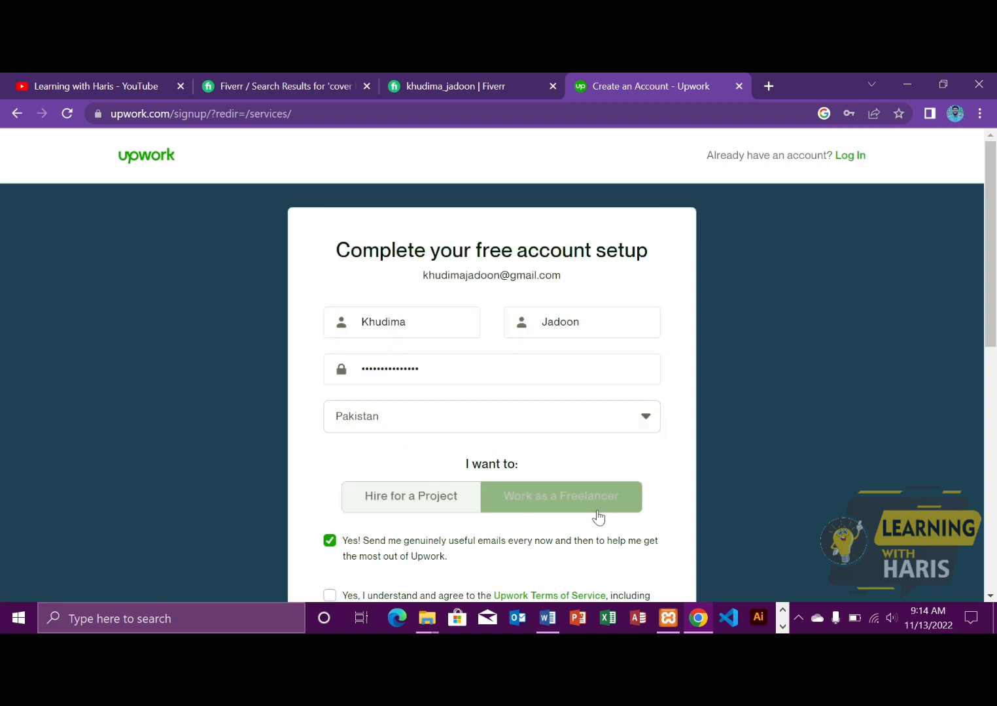
left_click(365, 490)
left_click(520, 492)
left_click(419, 498)
left_click(563, 495)
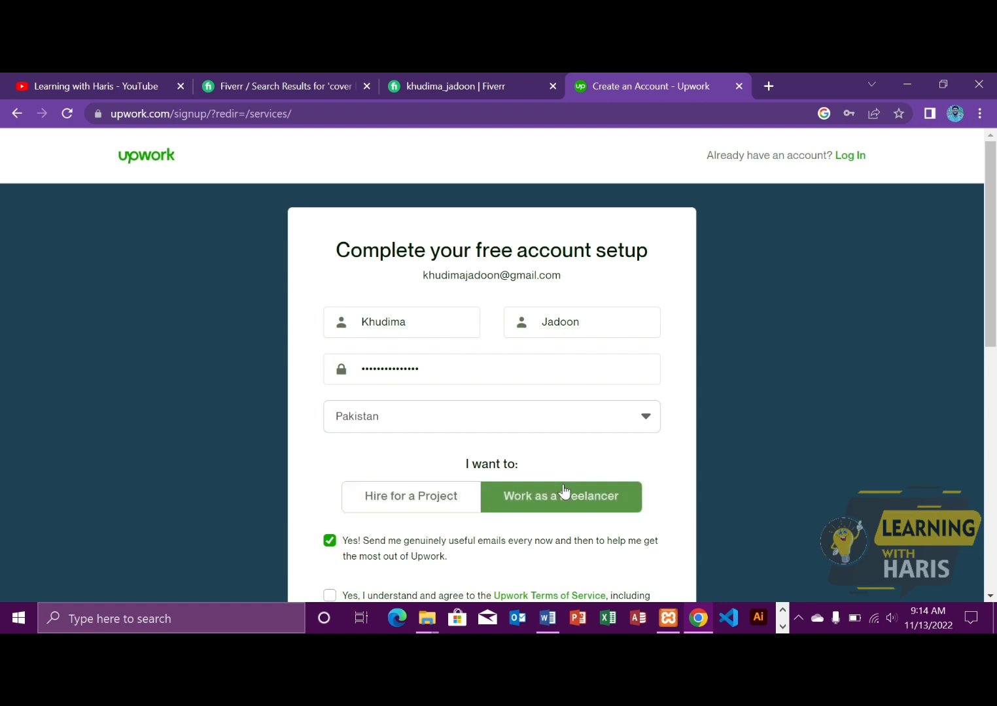
left_click(472, 501)
left_click(560, 514)
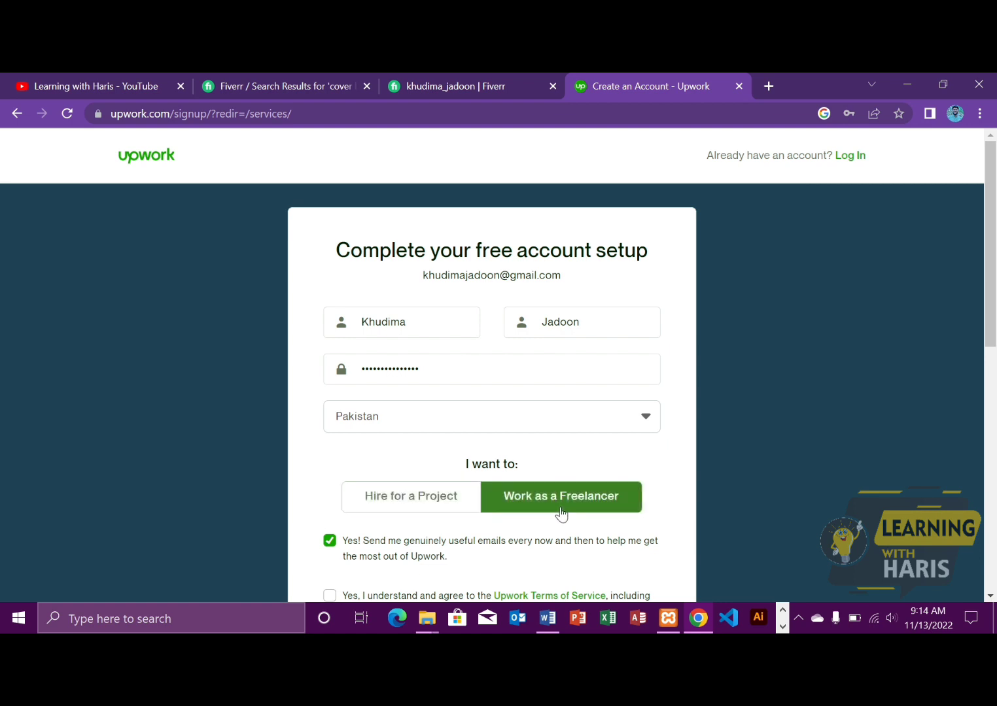
scroll(560, 514, "down", 1)
left_click(419, 422)
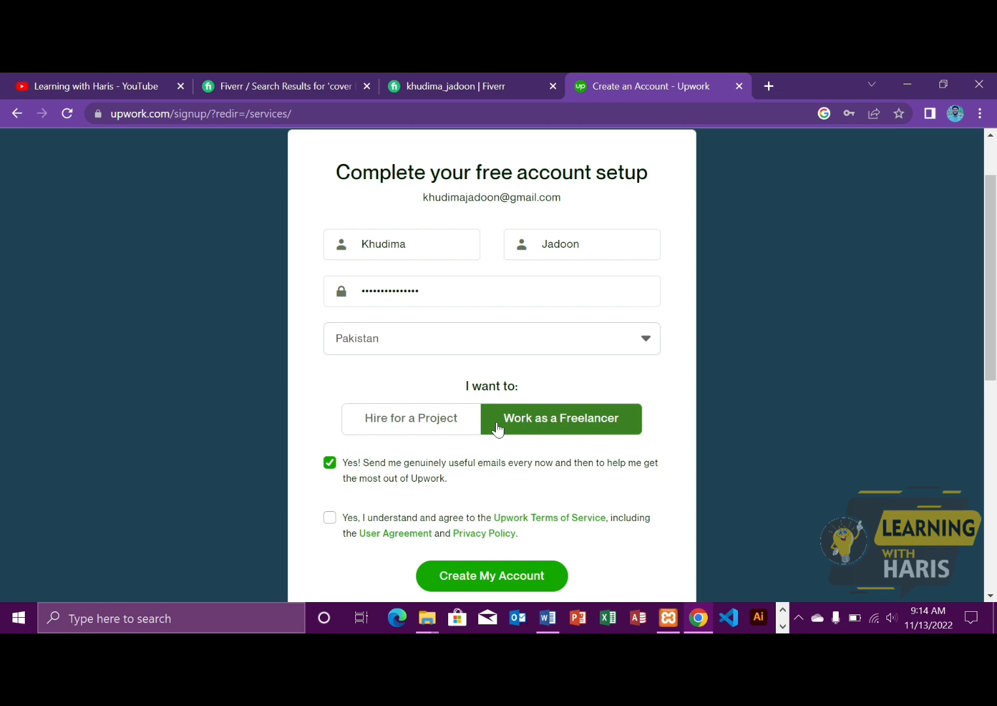
Step: Replace the suggested username with a custom one built from the user's name
left_click(543, 426)
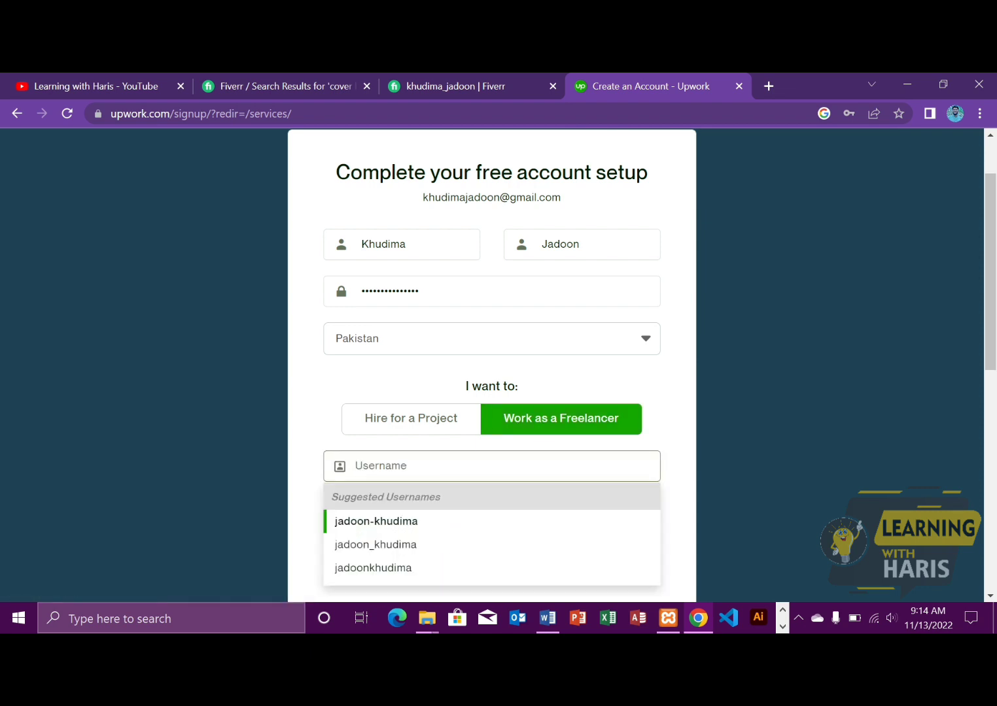
type("K")
key("BackSpace")
left_click(416, 527)
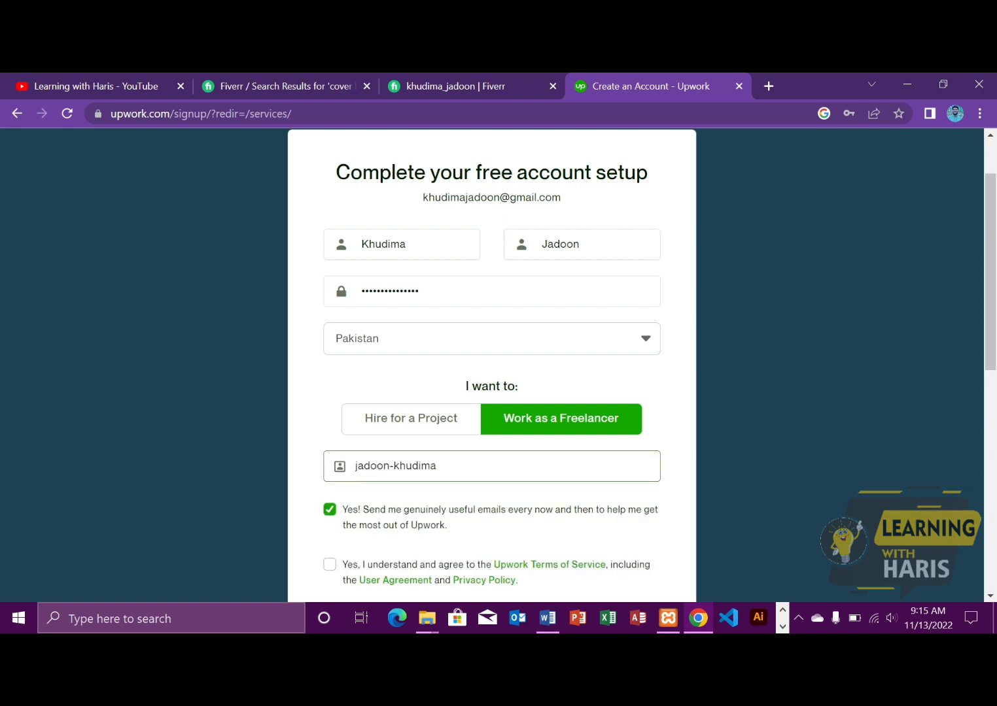
left_click_drag(437, 466, 356, 478)
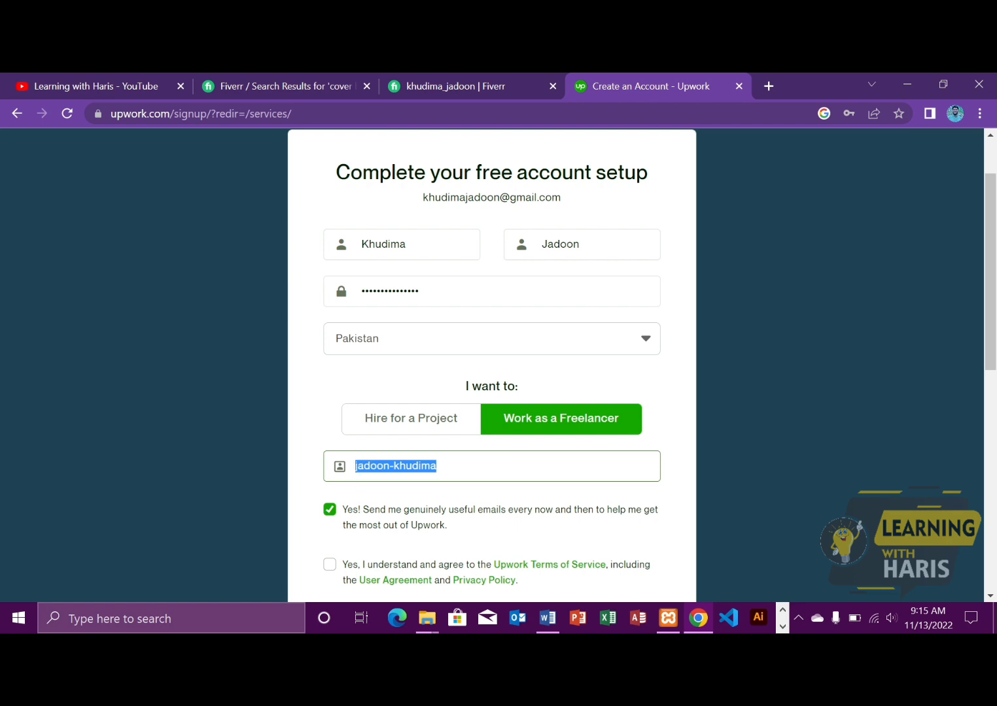
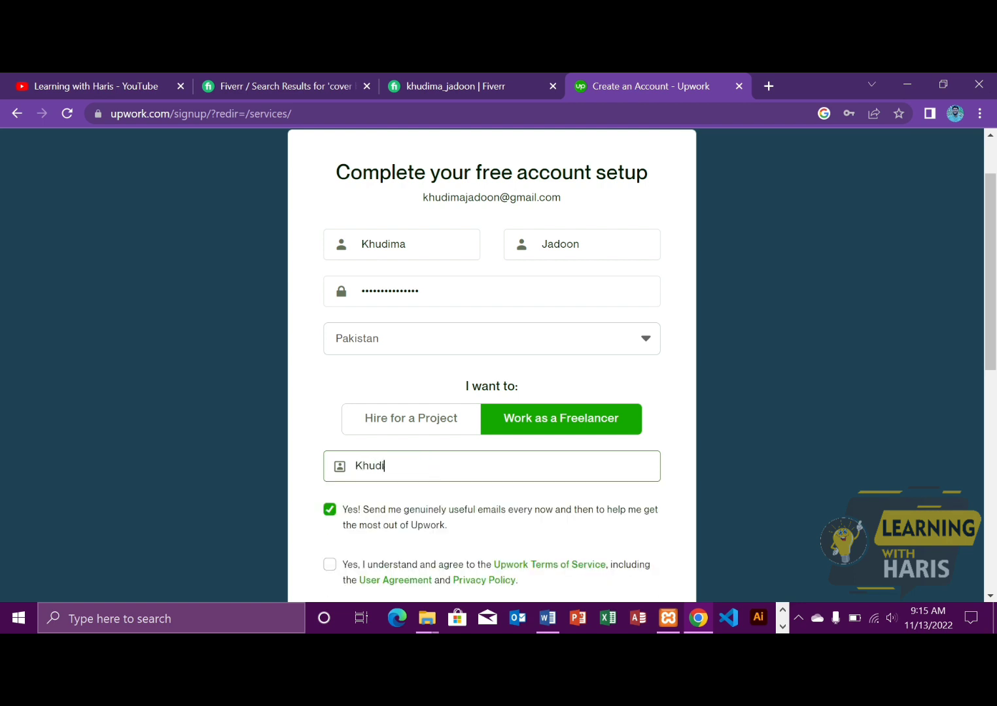
Step: Accept the Terms of Service and create the freelancer account
scroll(384, 567, "down", 1)
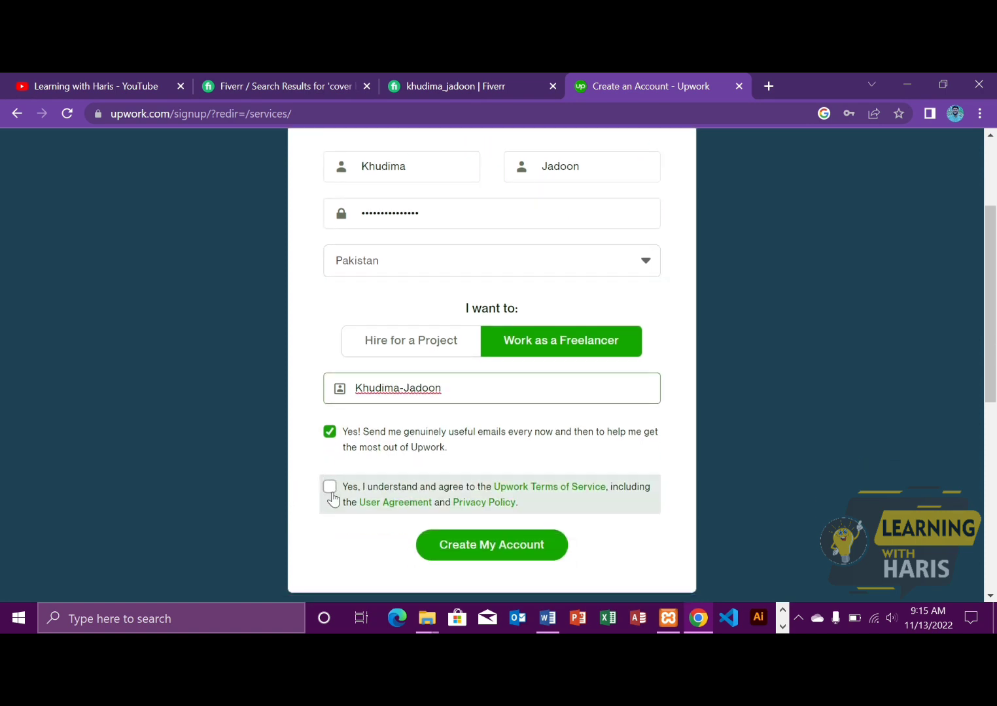
left_click(332, 495)
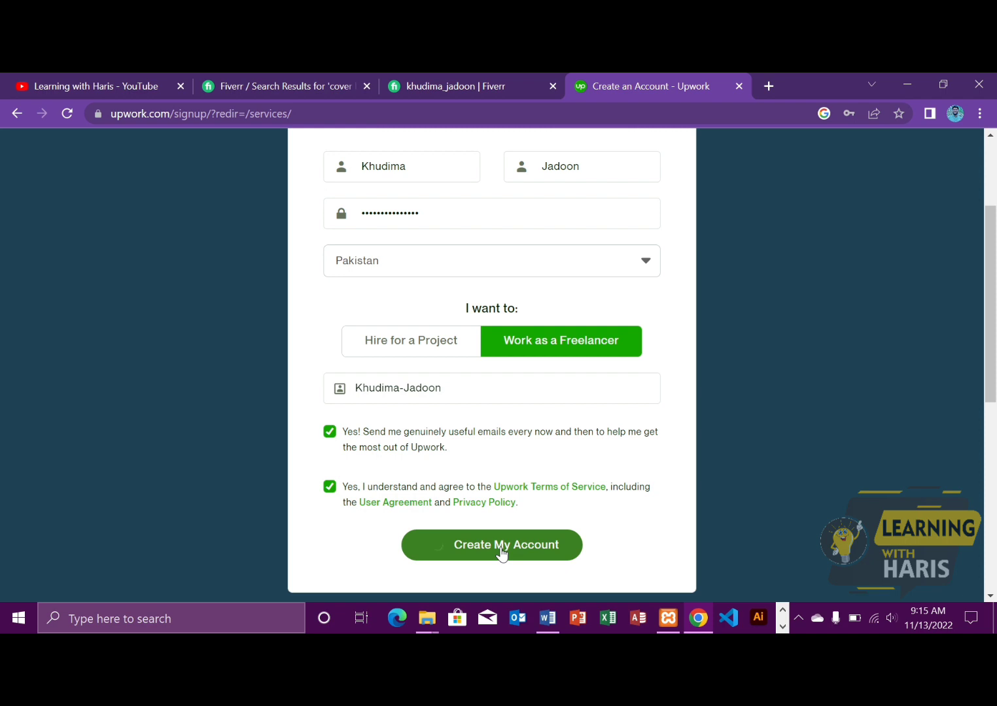
left_click(501, 547)
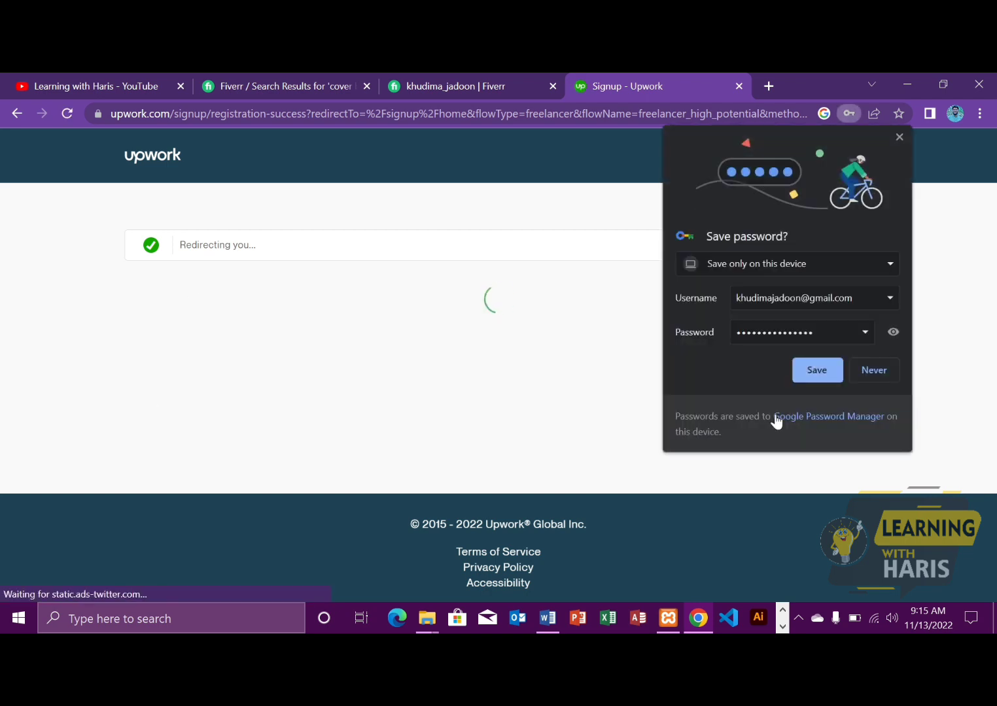
Step: Decline Chrome's offer to save the password with Never
left_click(870, 376)
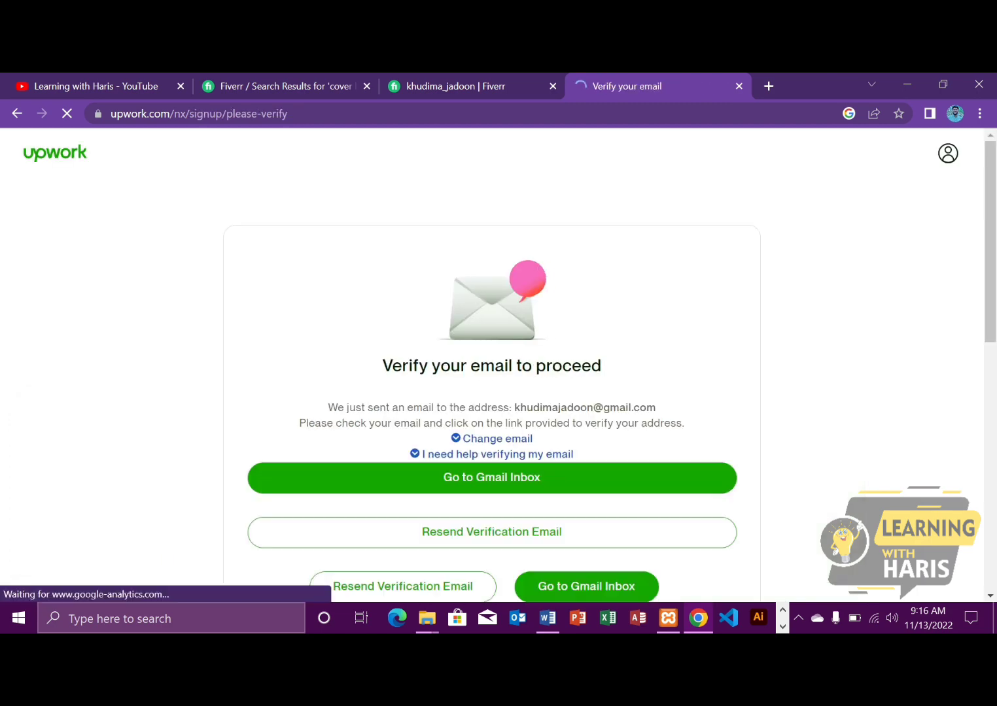
Step: Close the cookie notice and reload to reach the Create your profile page
scroll(571, 456, "down", 1)
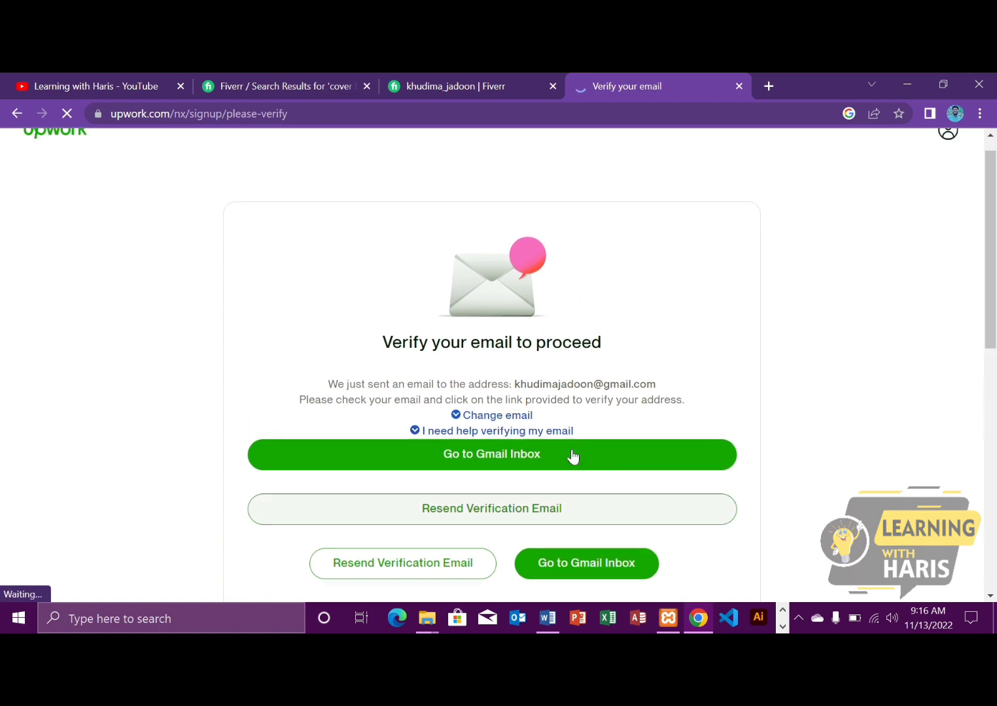
scroll(485, 378, "down", 2)
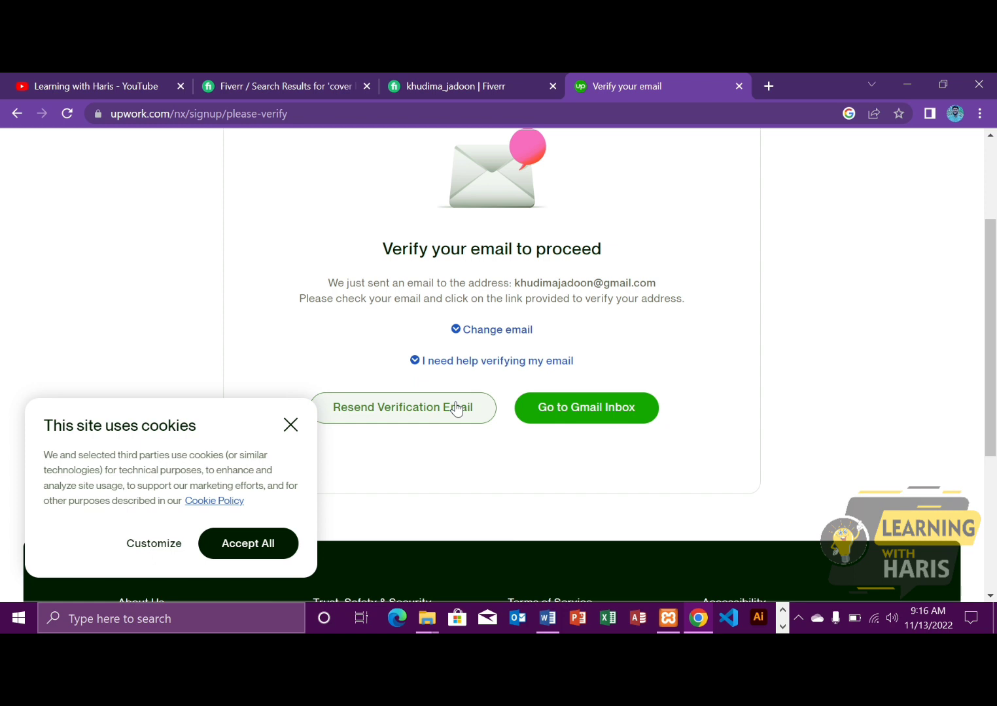
left_click(290, 426)
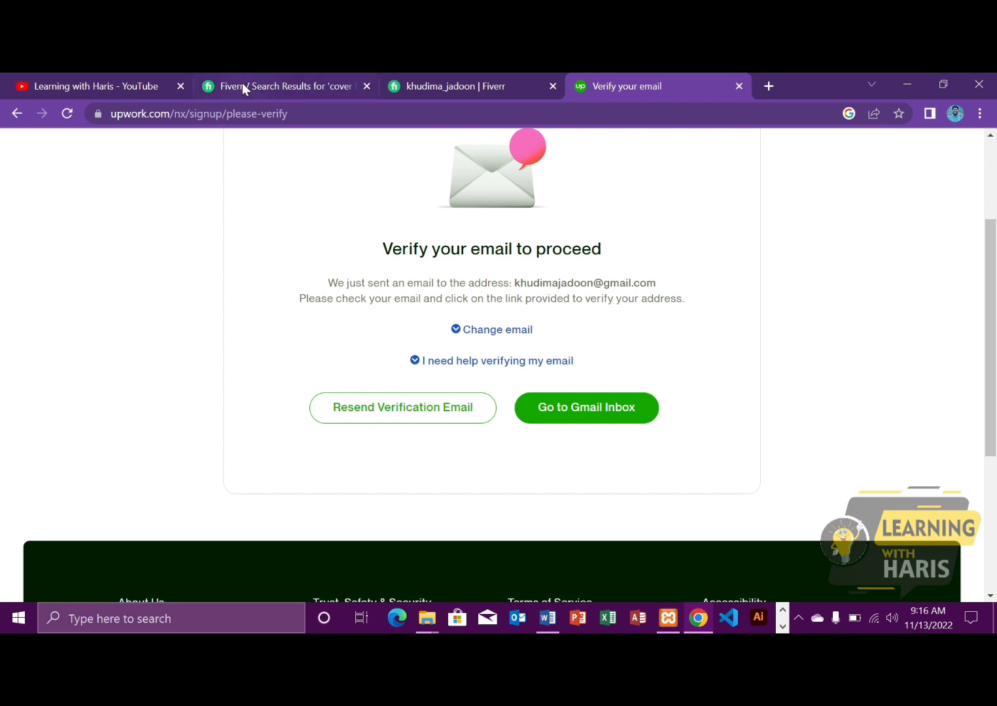
left_click(68, 116)
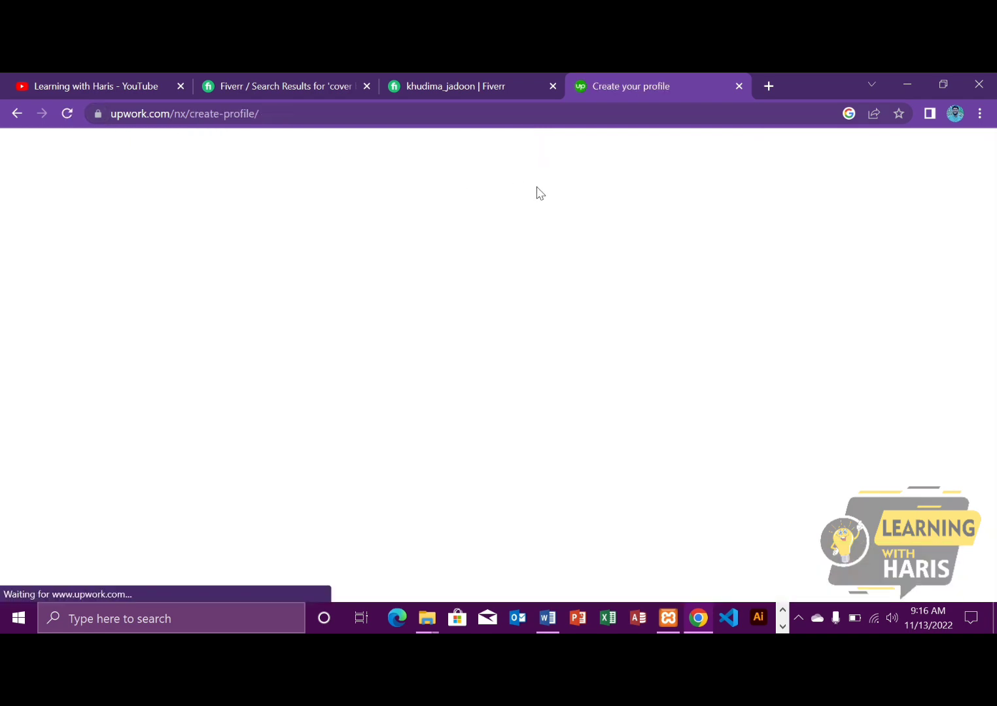
Step: Read through the welcome page and choose Get Started to begin the profile
scroll(438, 345, "down", 3)
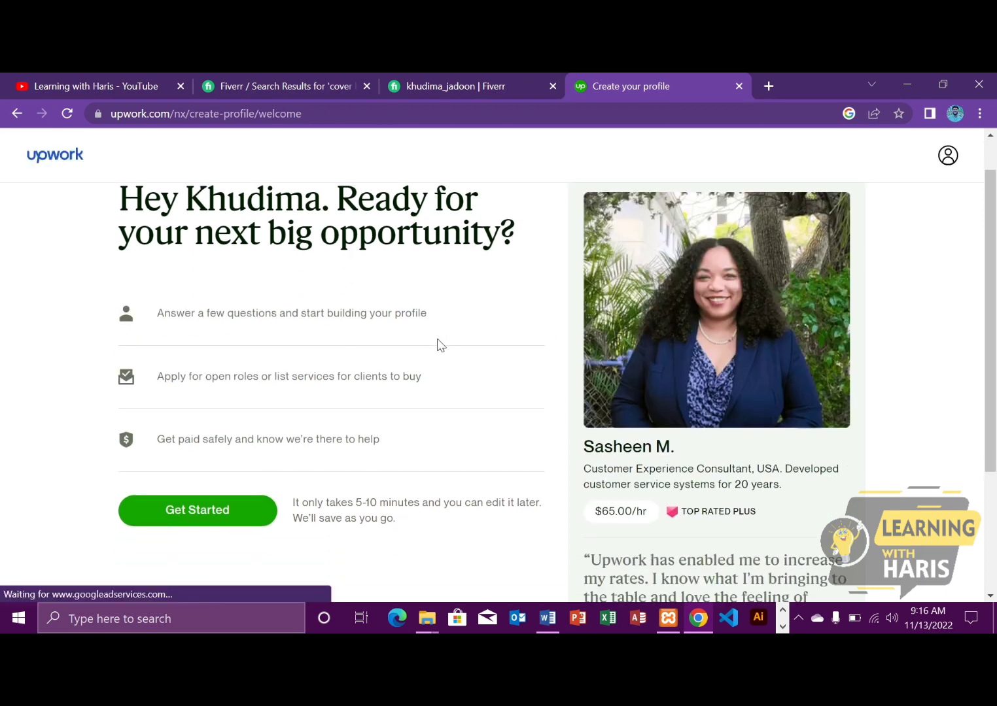
scroll(196, 412, "up", 2)
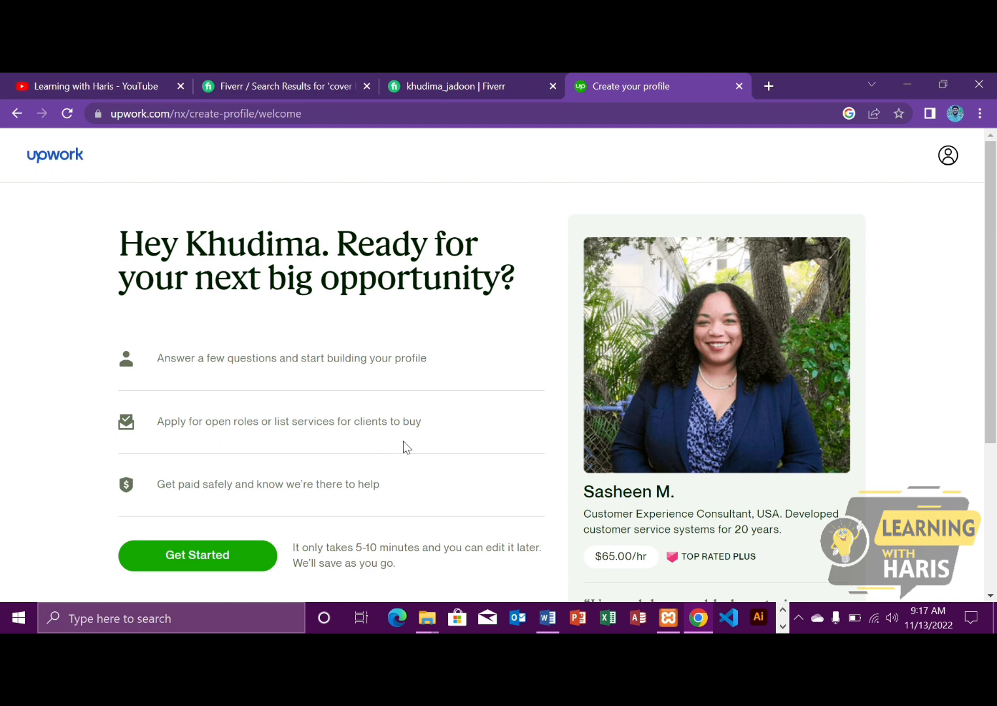
scroll(386, 445, "down", 1)
left_click_drag(155, 345, 438, 358)
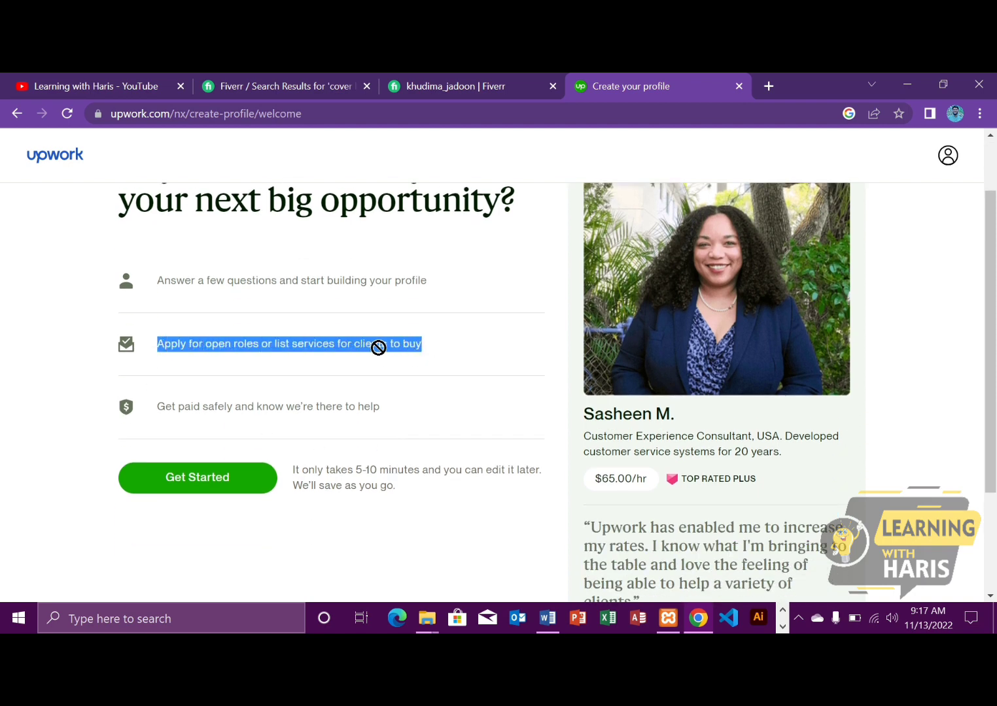
left_click(361, 373)
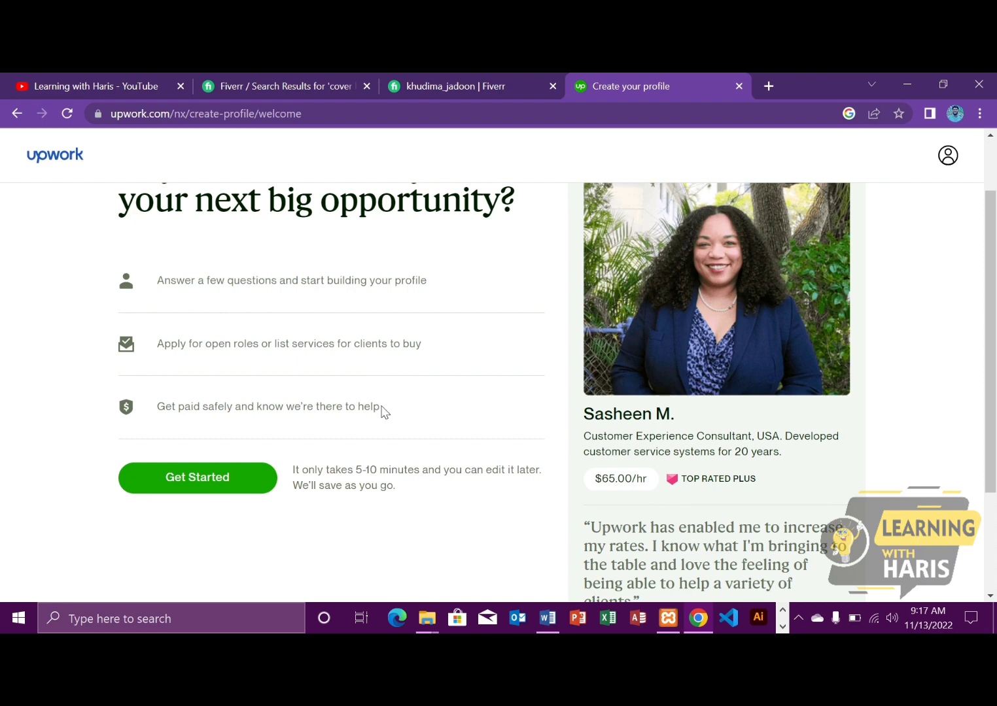
scroll(385, 411, "down", 1)
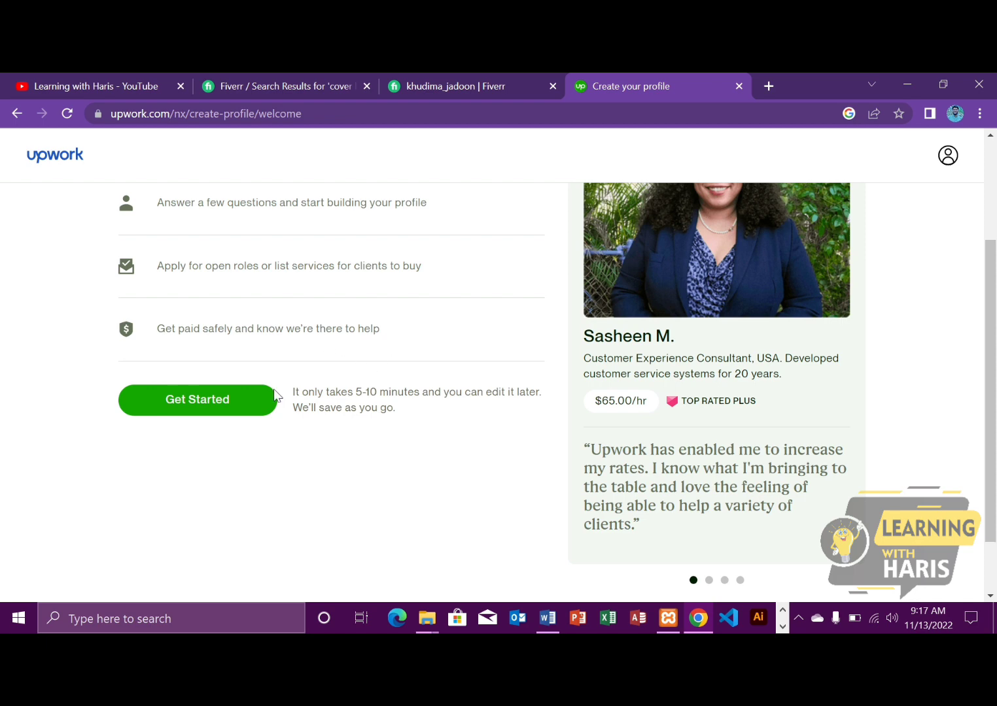
left_click(239, 404)
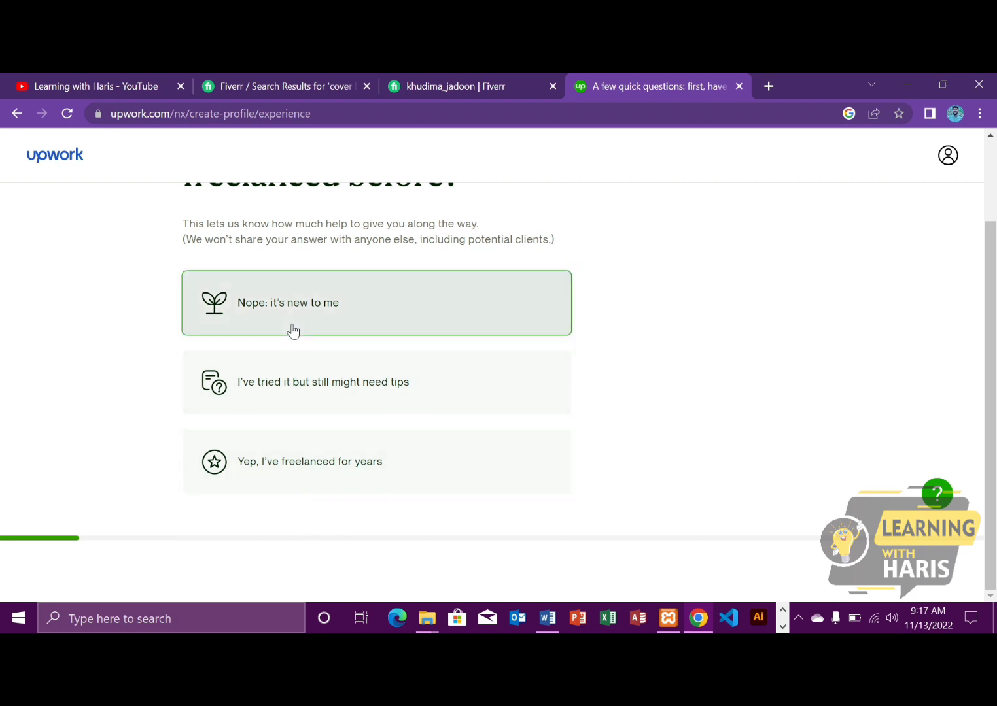
Step: Answer the experience question with 'I've tried it but still might need tips'
scroll(292, 331, "up", 2)
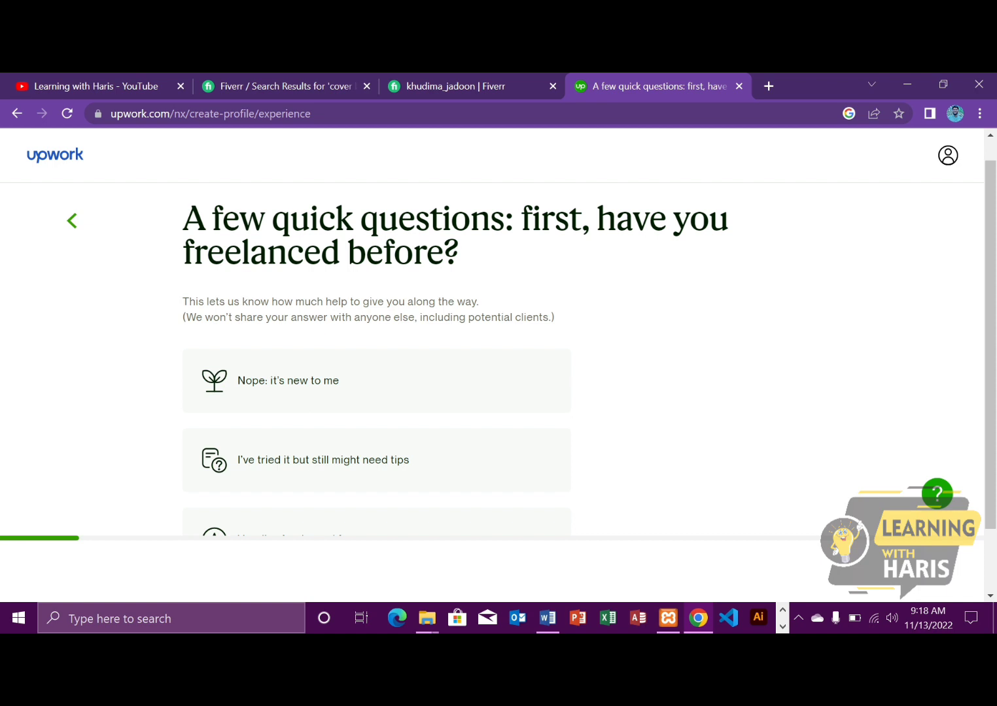
scroll(358, 359, "down", 1)
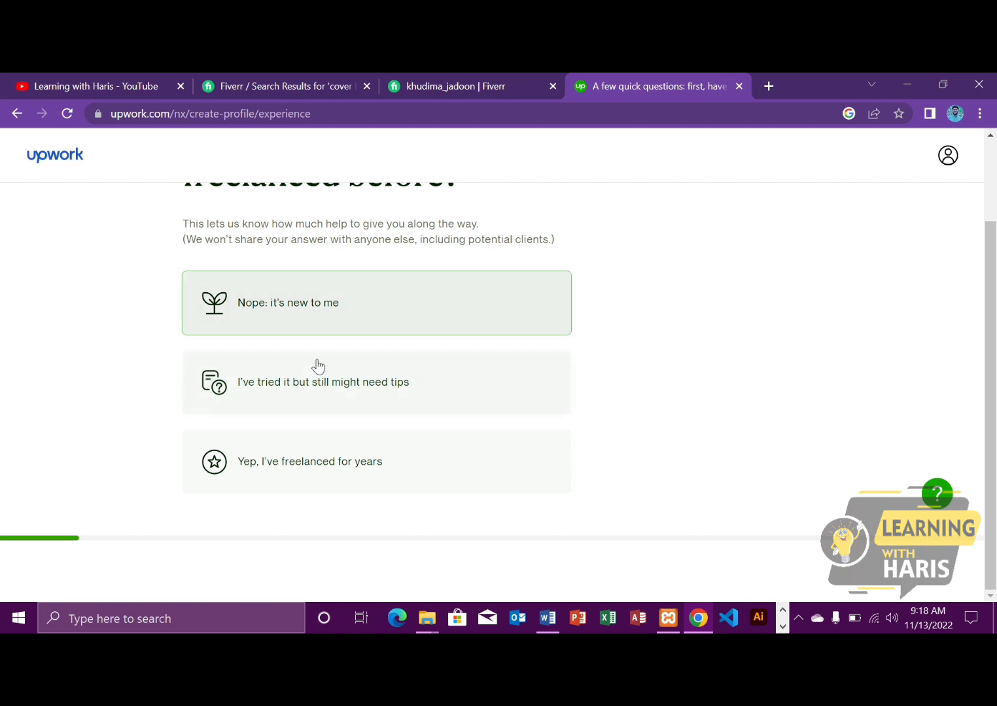
left_click(310, 396)
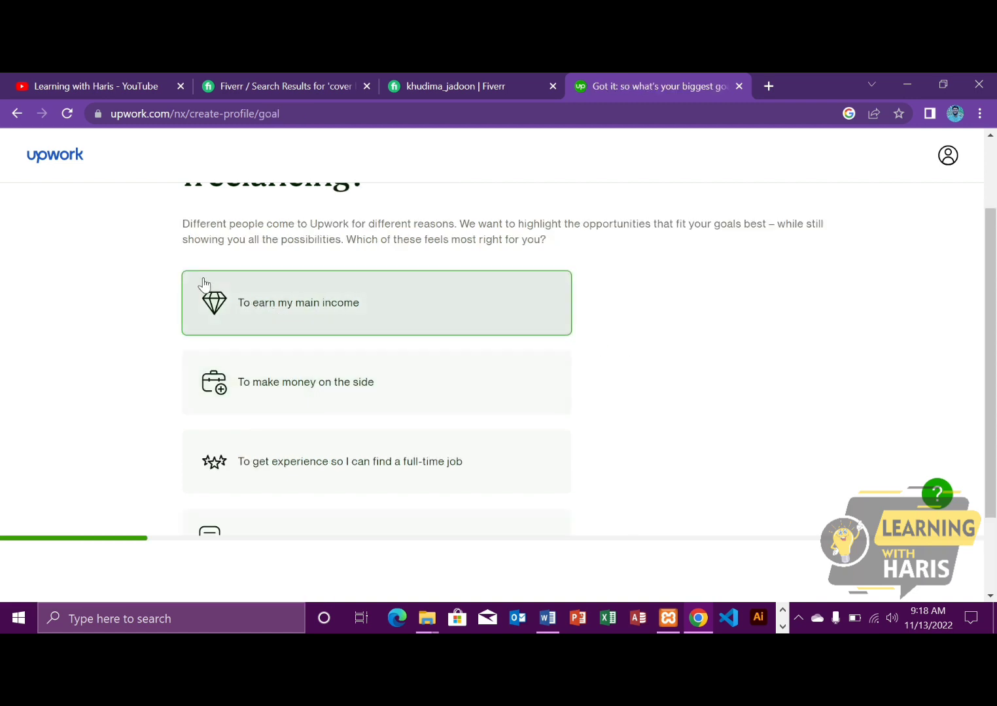
Step: Choose 'To get experience so I can find a full-time job' as the freelancing goal
scroll(309, 300, "up", 2)
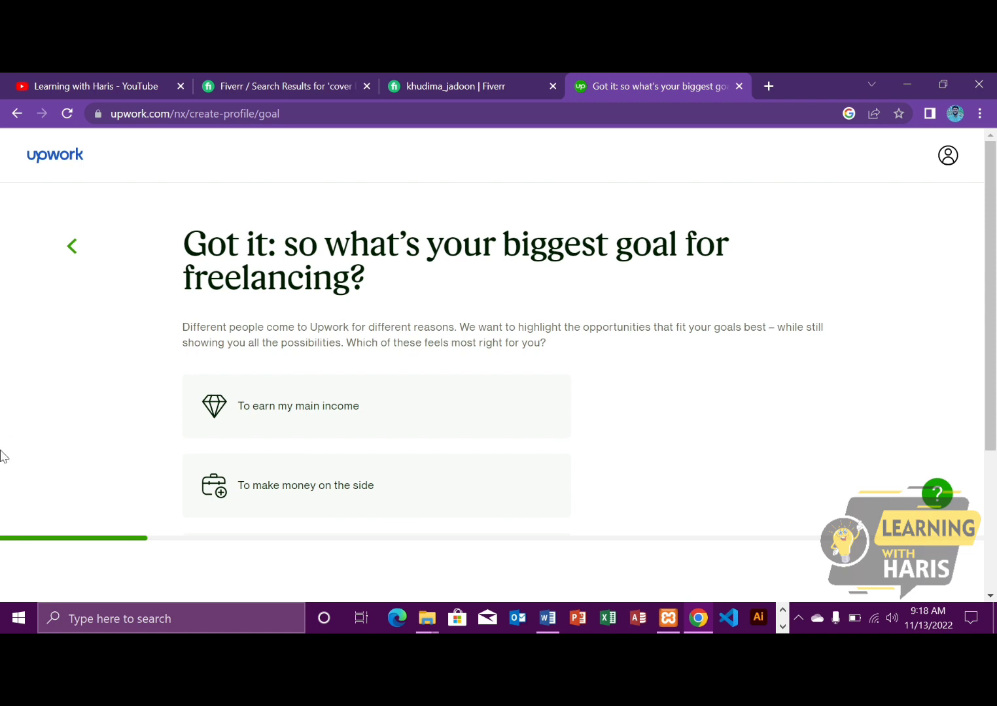
scroll(367, 489, "down", 1)
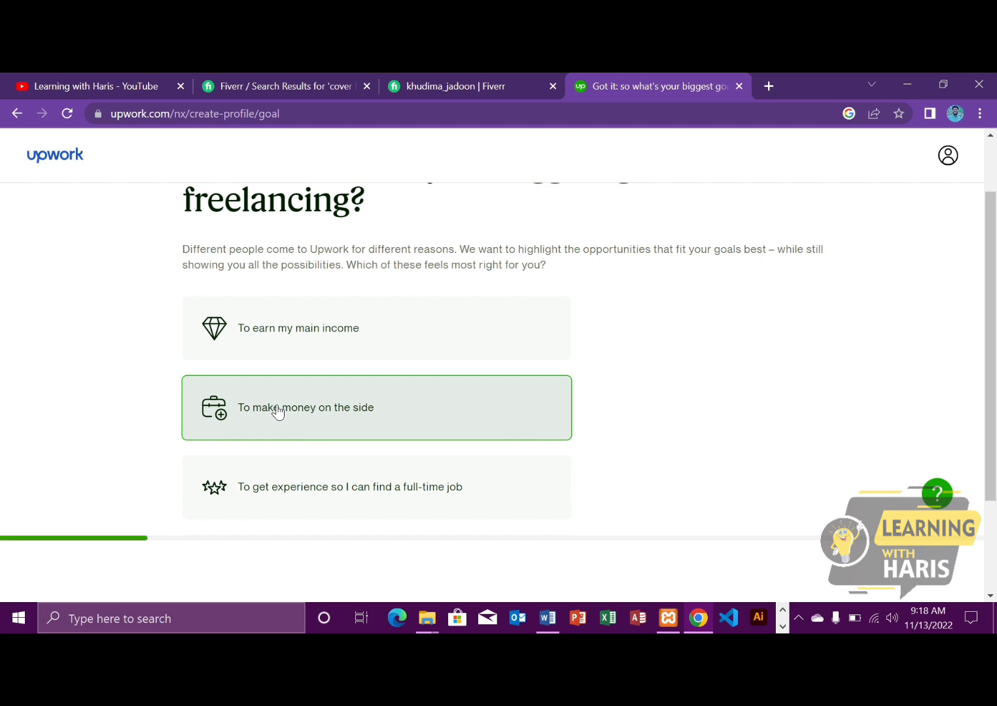
left_click(303, 330)
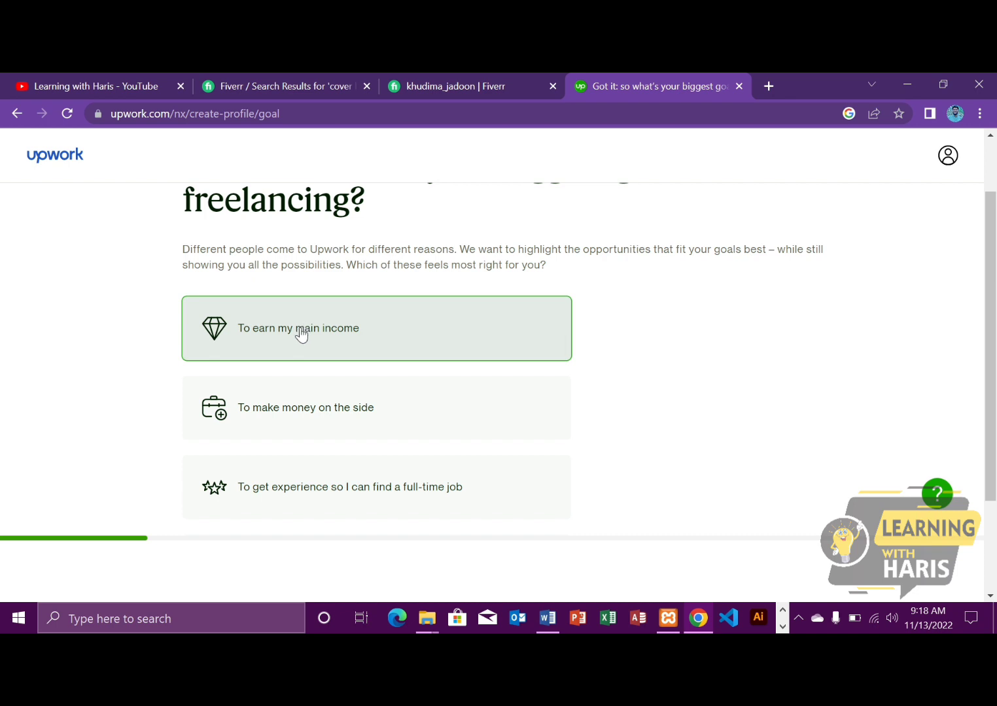
left_click(274, 491)
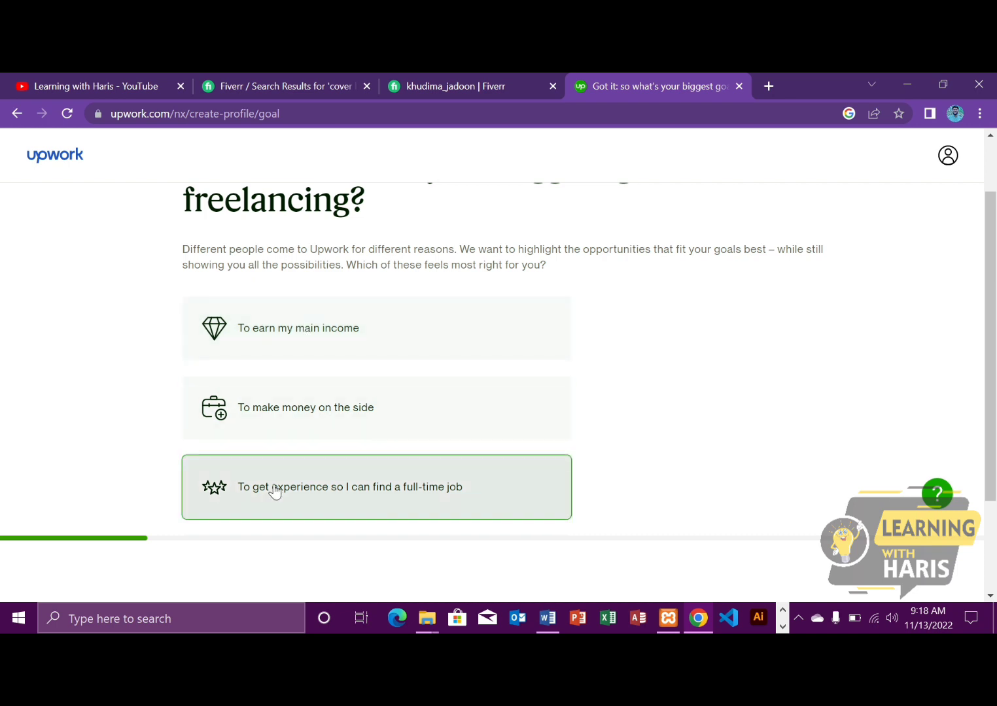
left_click(274, 490)
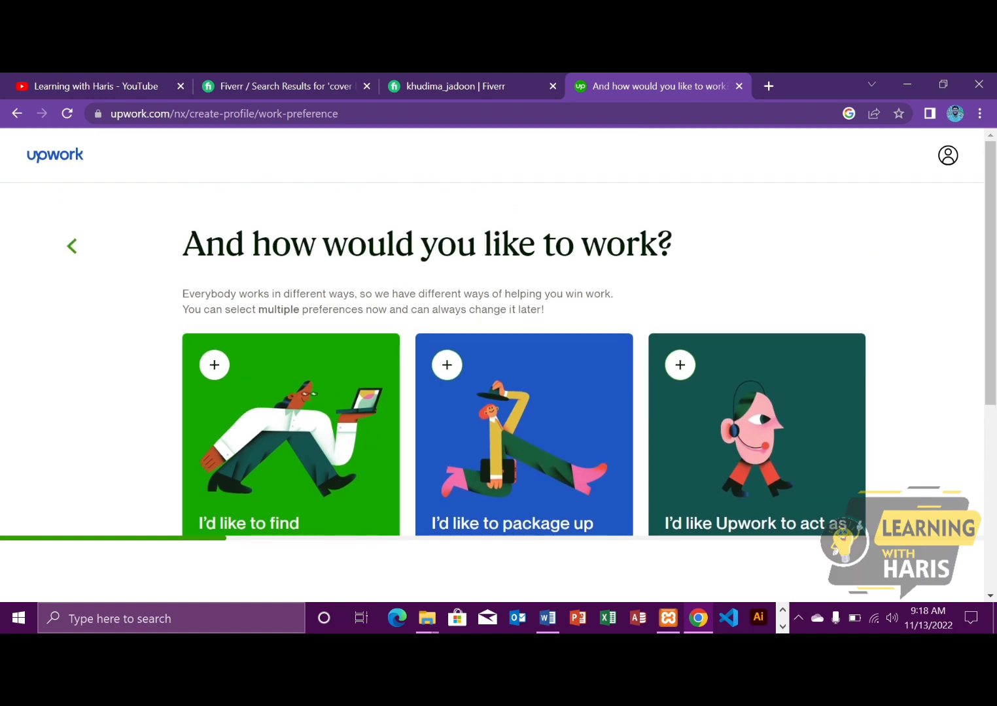
Step: Pick the Upwork-as-recruiter option, tick openness to contract-to-hire, and proceed to profile creation
scroll(555, 267, "down", 2)
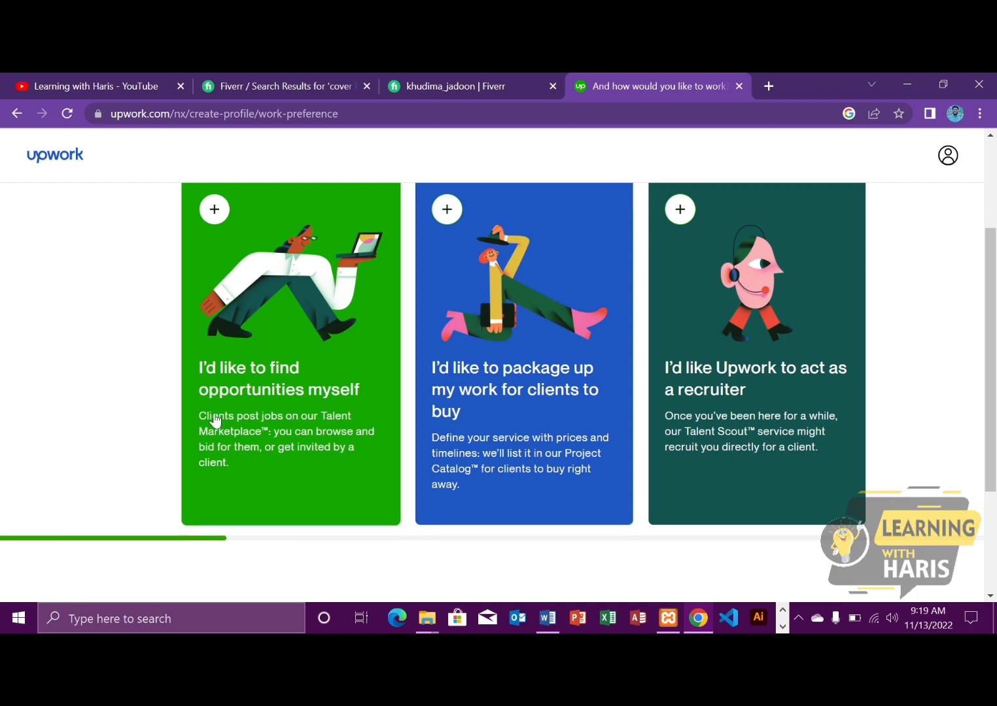
scroll(906, 272, "down", 3)
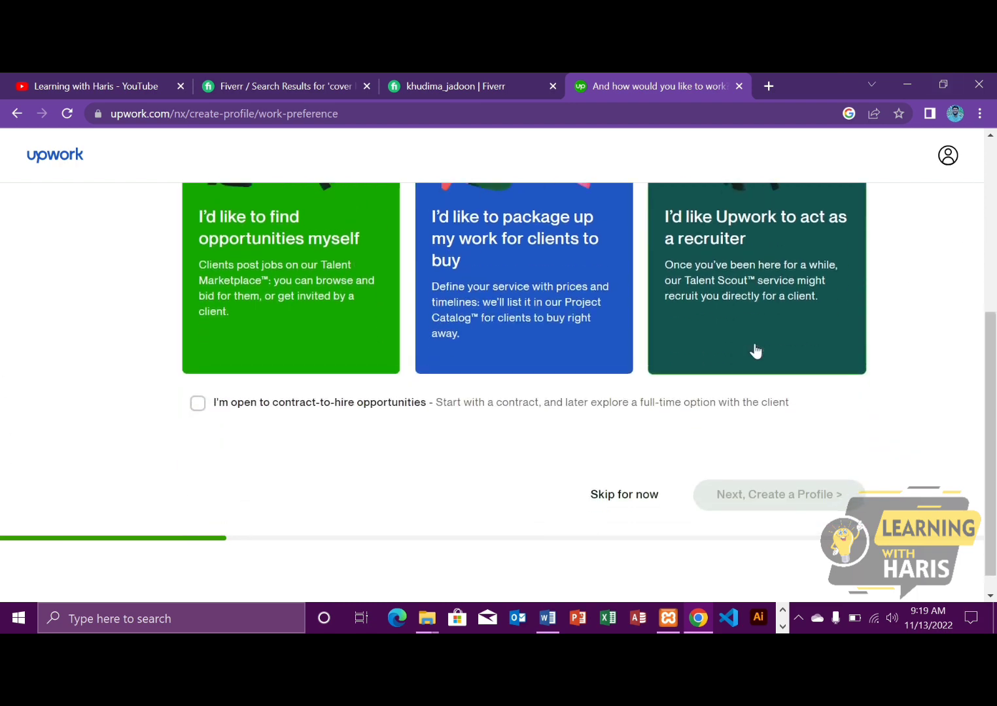
scroll(755, 351, "up", 1)
left_click(757, 361)
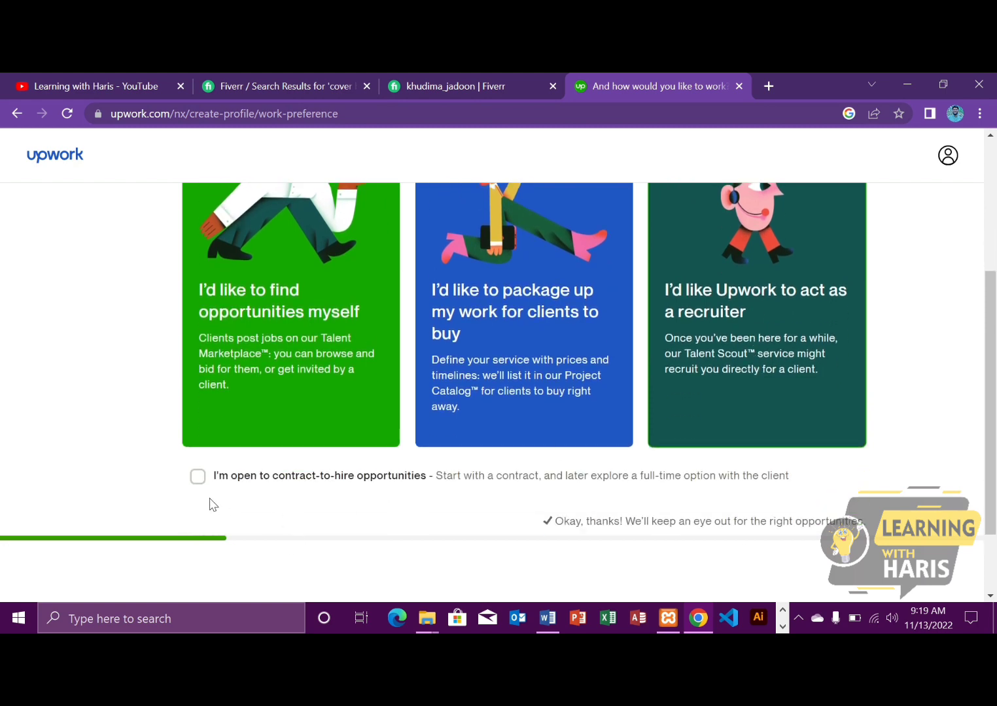
left_click(198, 477)
scroll(621, 458, "down", 2)
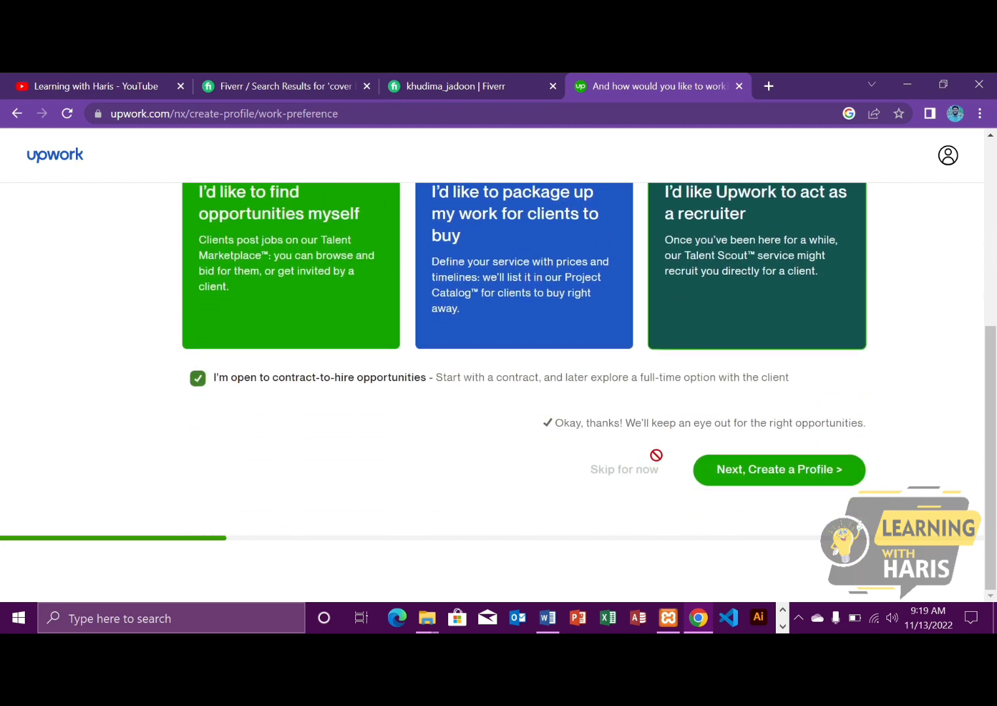
left_click(766, 478)
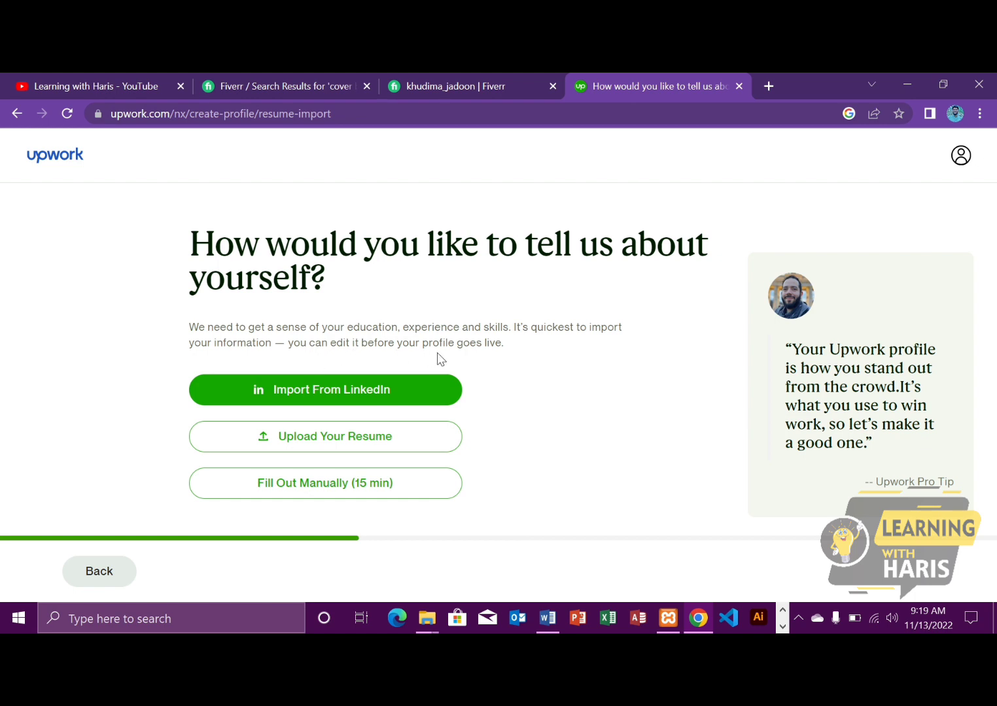
Step: Skip the resume upload, fill in manually, and title the profile 'Graphic Designer and Logo Design'
left_click(295, 450)
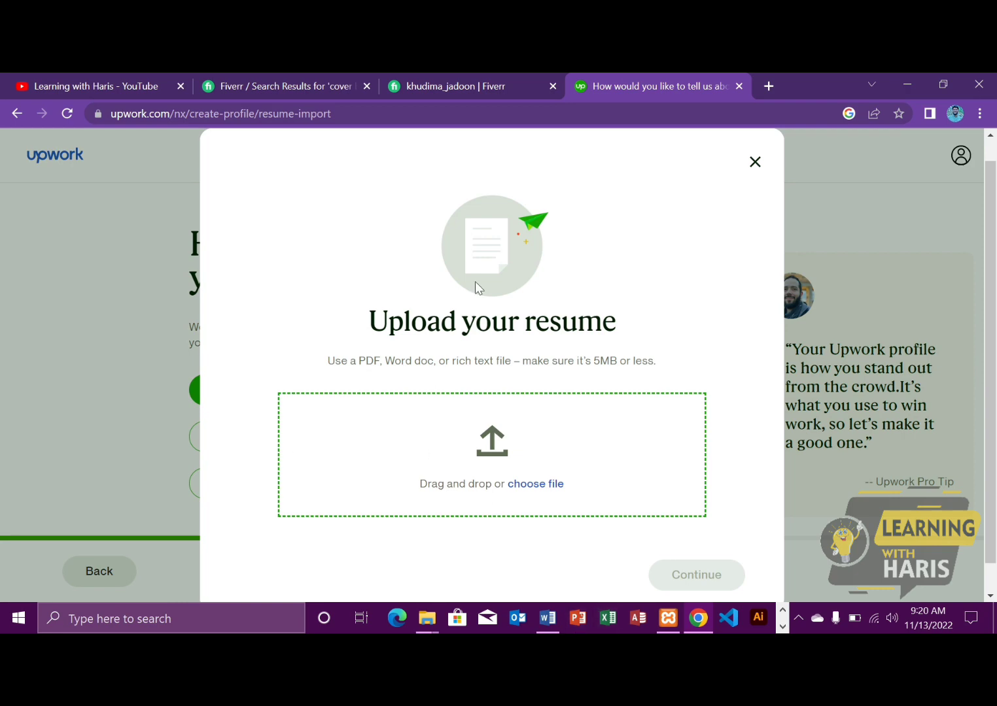
left_click(755, 163)
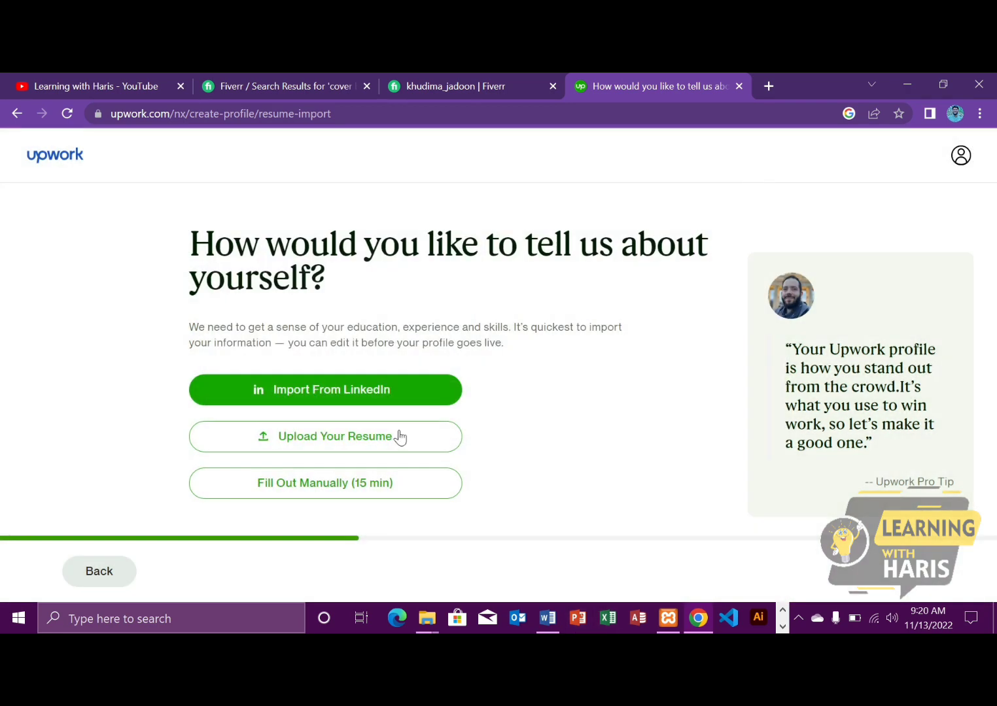
left_click(278, 479)
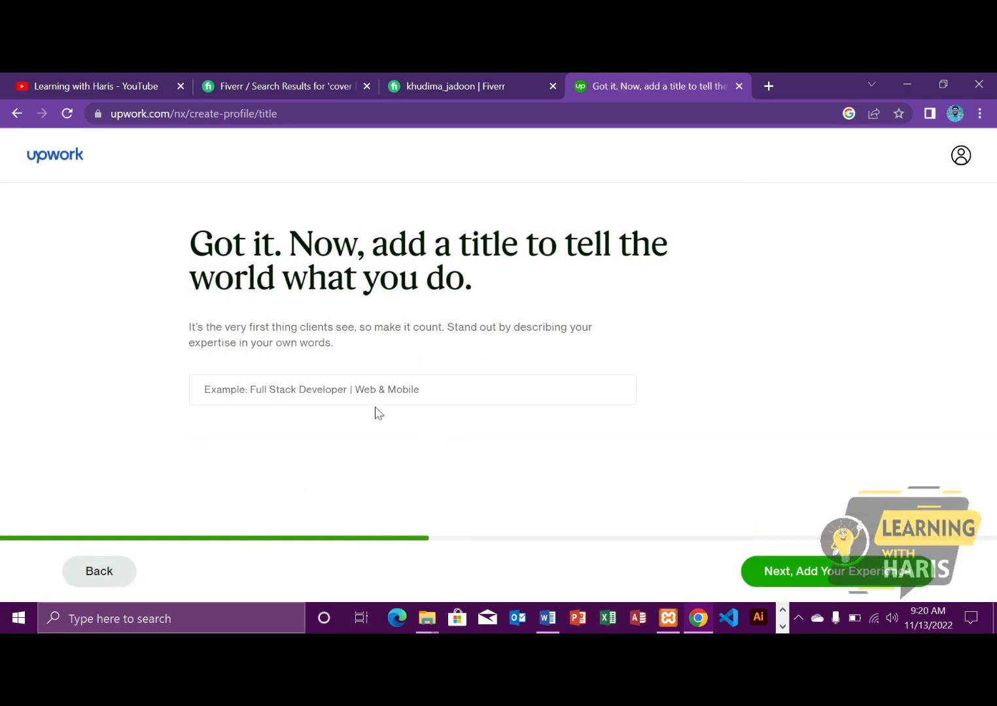
left_click(311, 389)
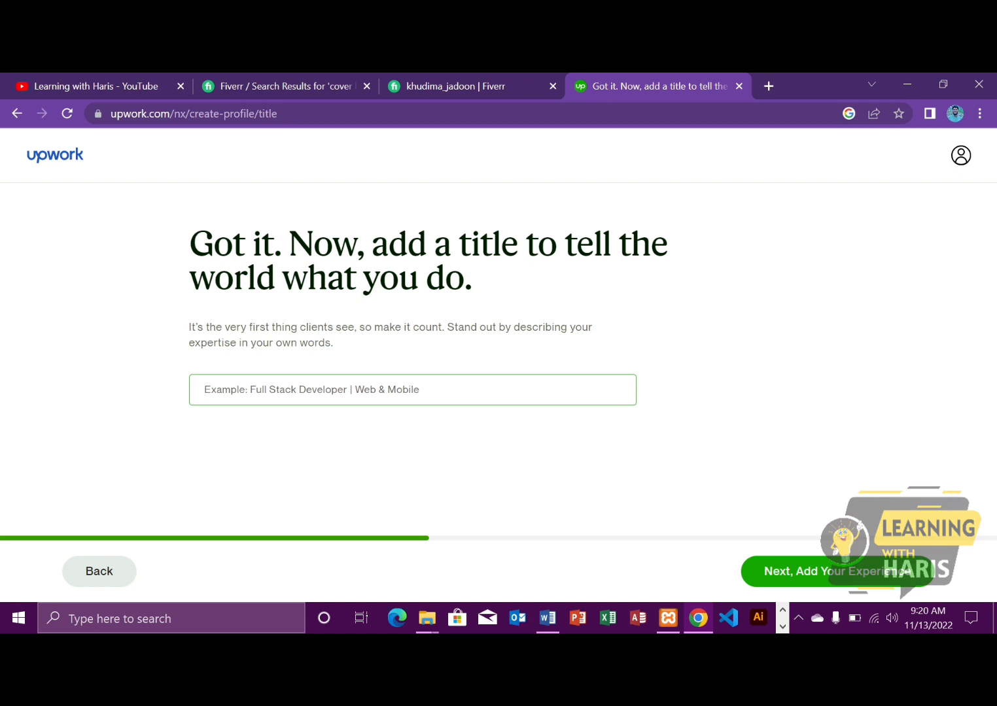
type("Graph")
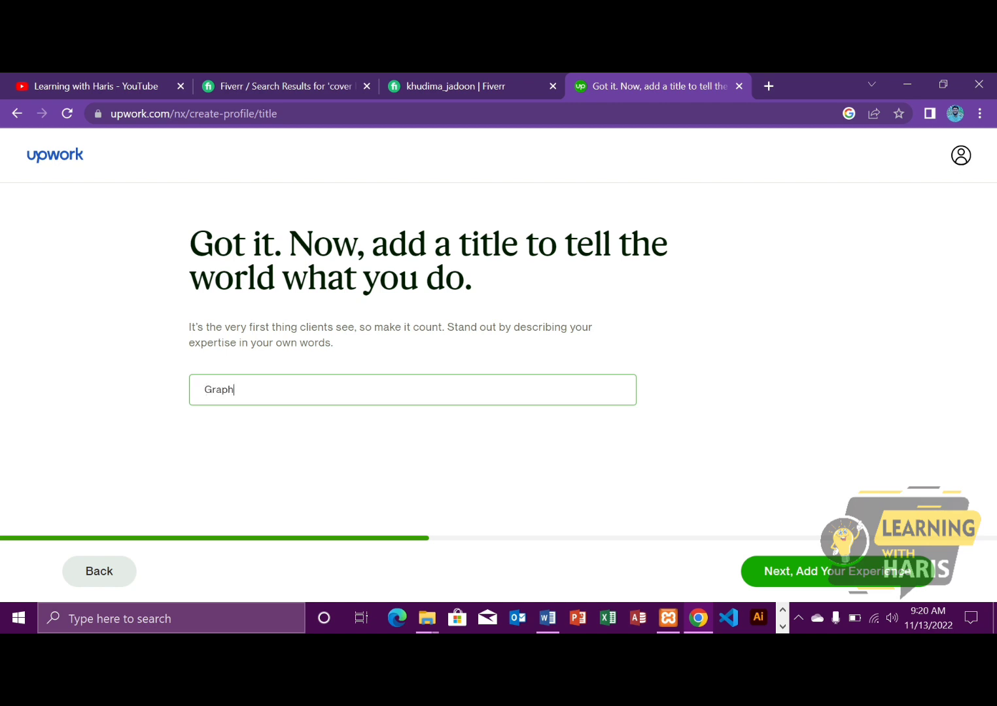
type("ic Designer and Logo Design")
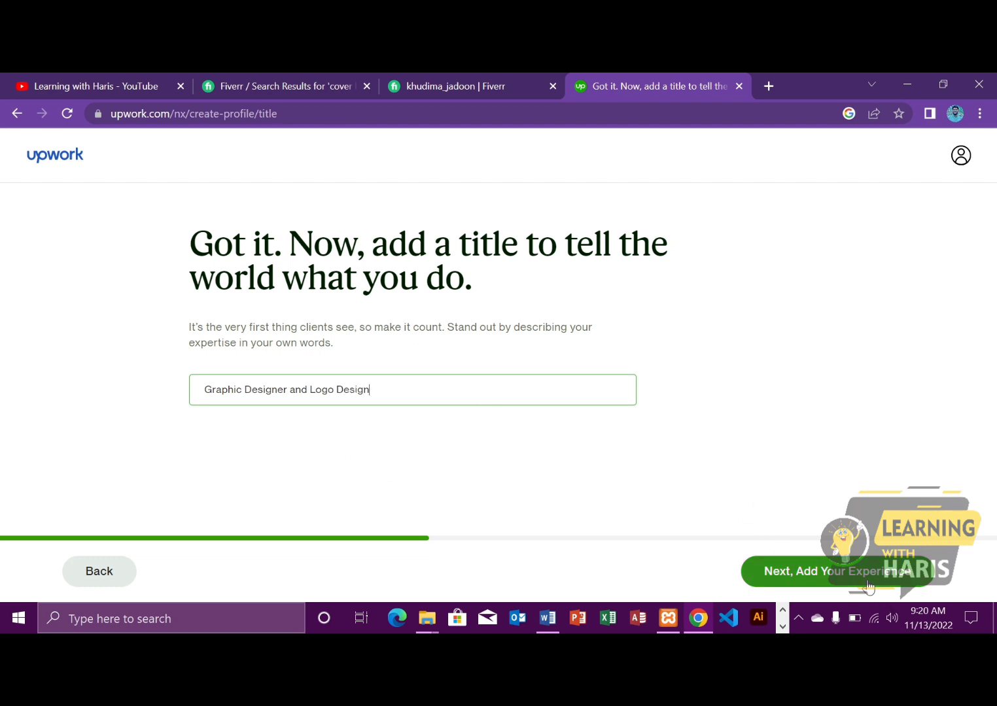
left_click(864, 576)
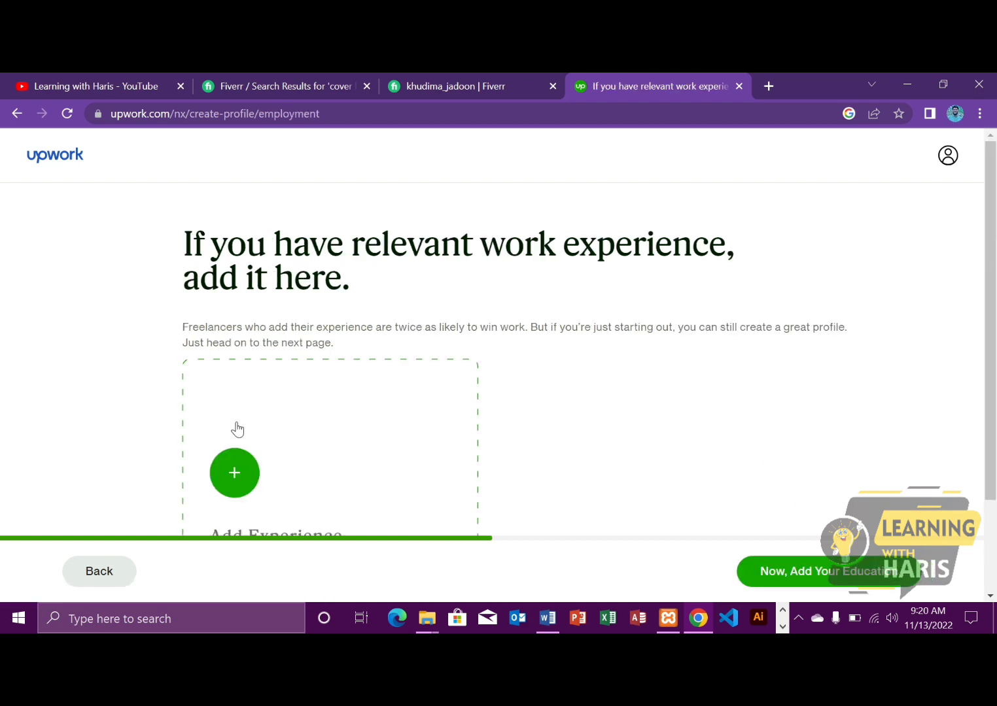
Step: Start a new work experience entry with the title Graphic Designer
scroll(249, 422, "down", 1)
scroll(339, 411, "down", 1)
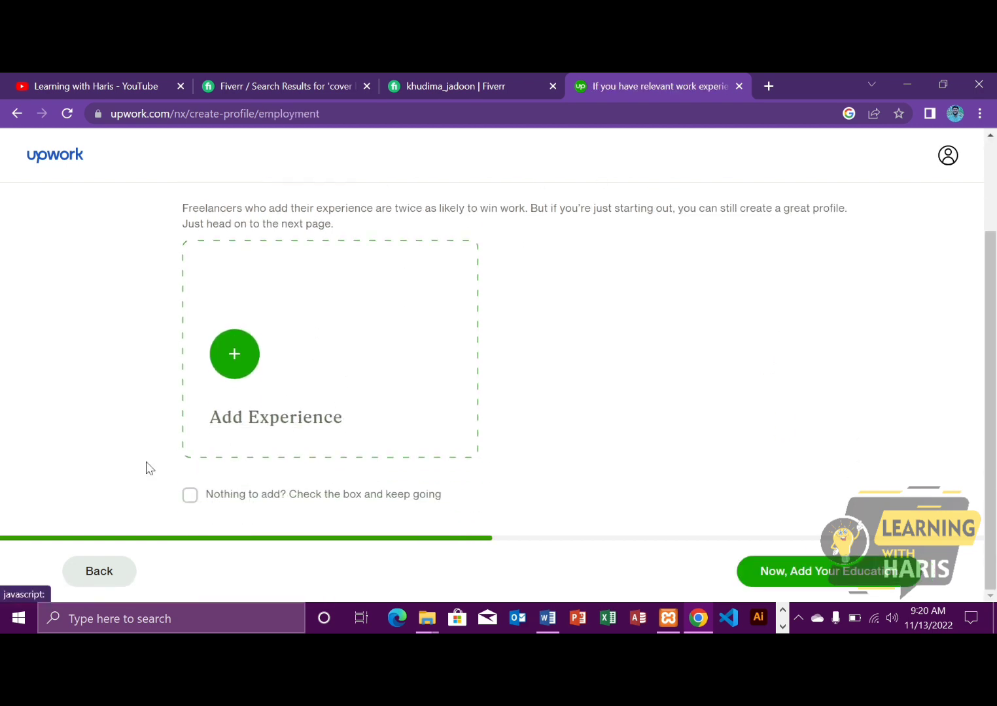
scroll(322, 327, "up", 2)
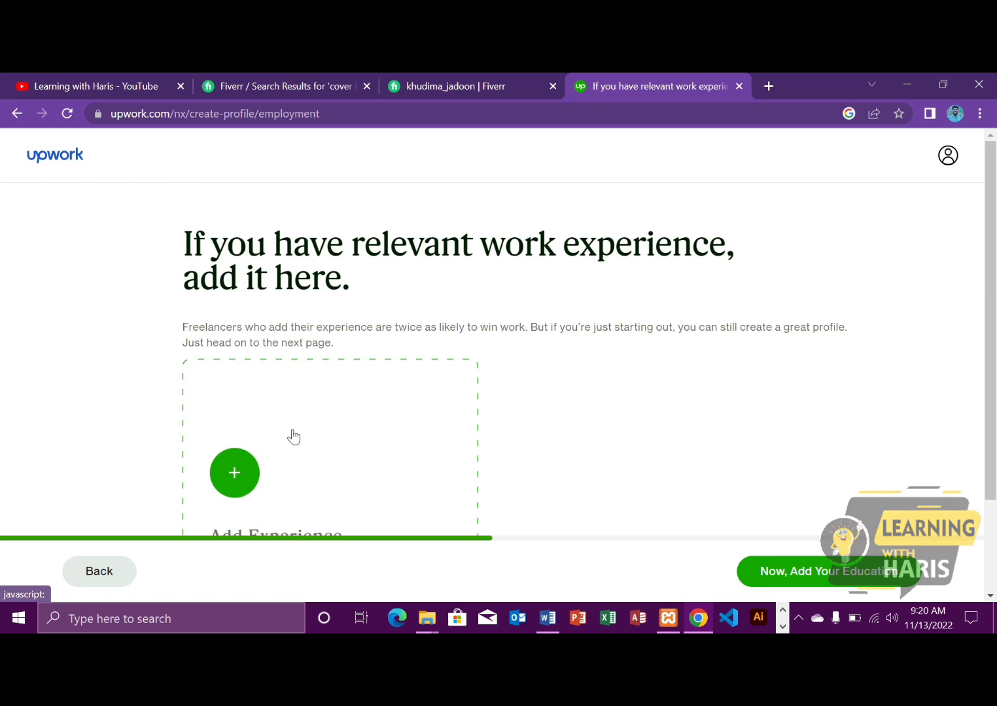
scroll(129, 401, "down", 1)
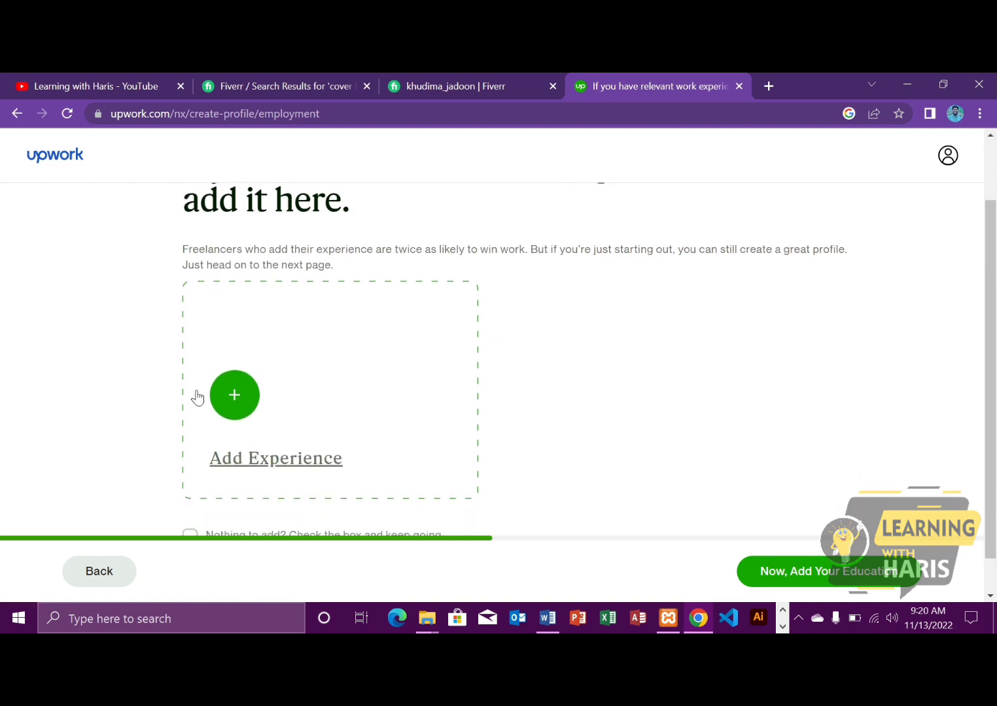
left_click(336, 394)
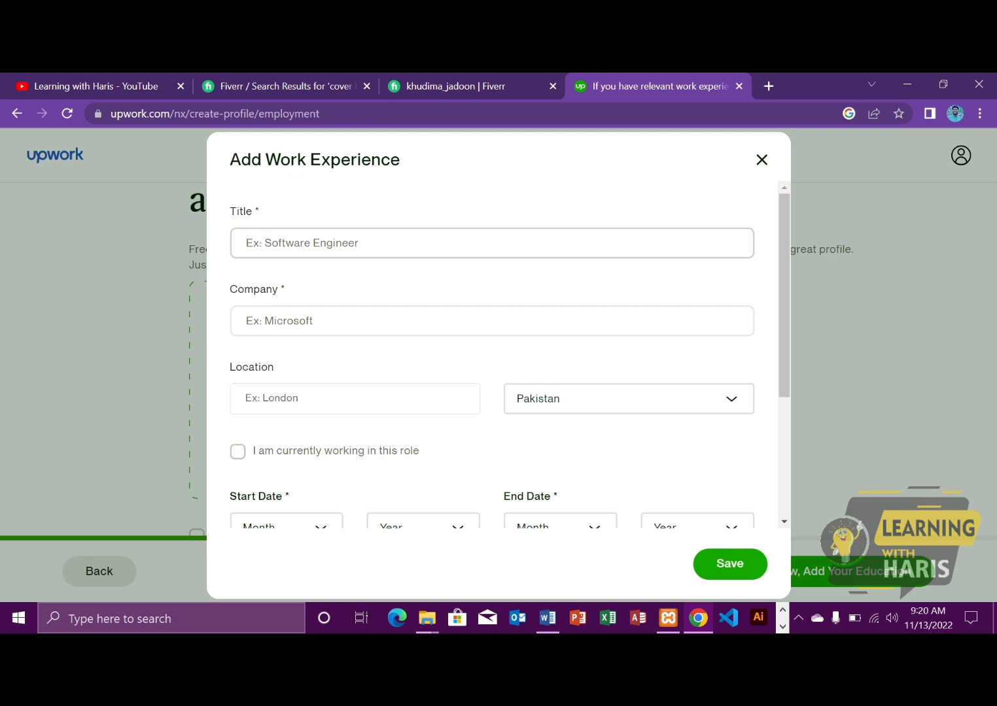
type("a")
key("BackSpace")
type("Grap")
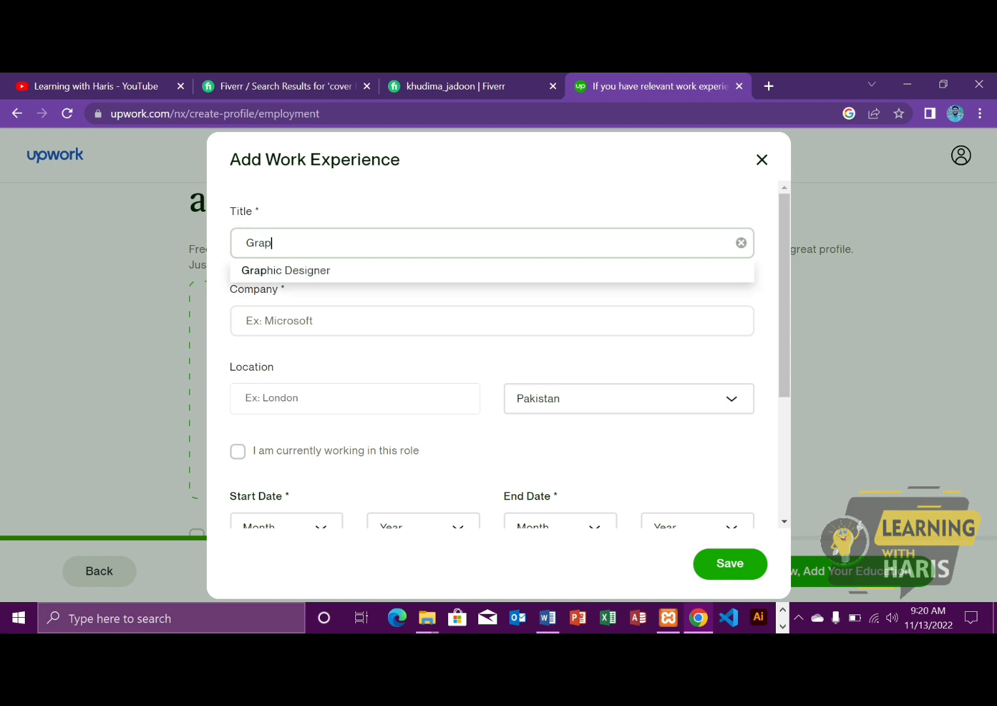
type("hi\\")
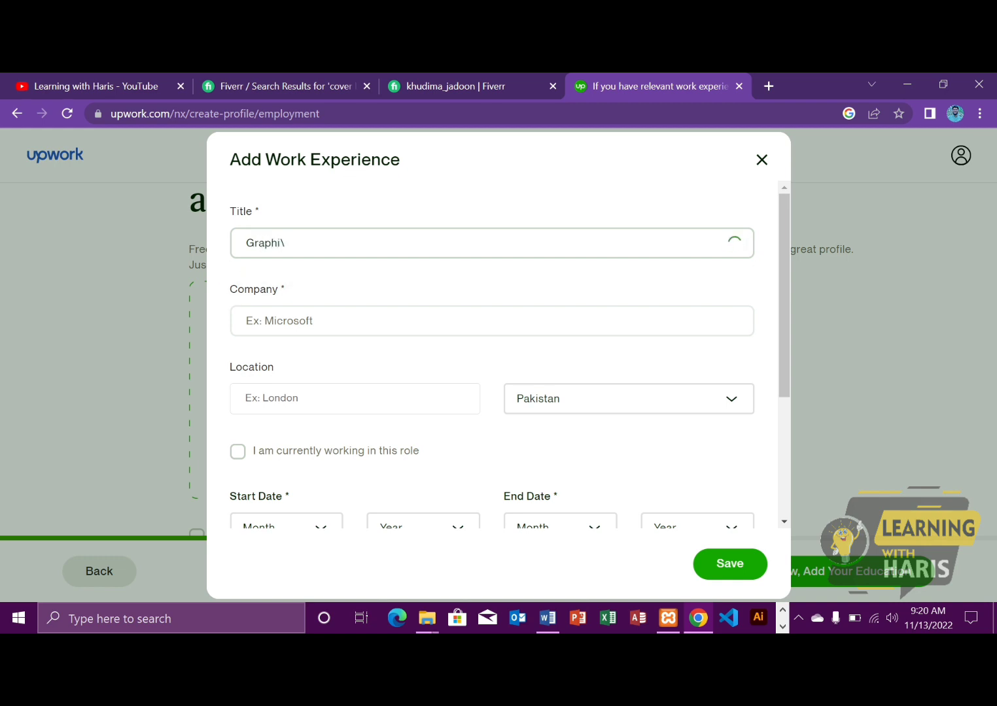
key("BackSpace")
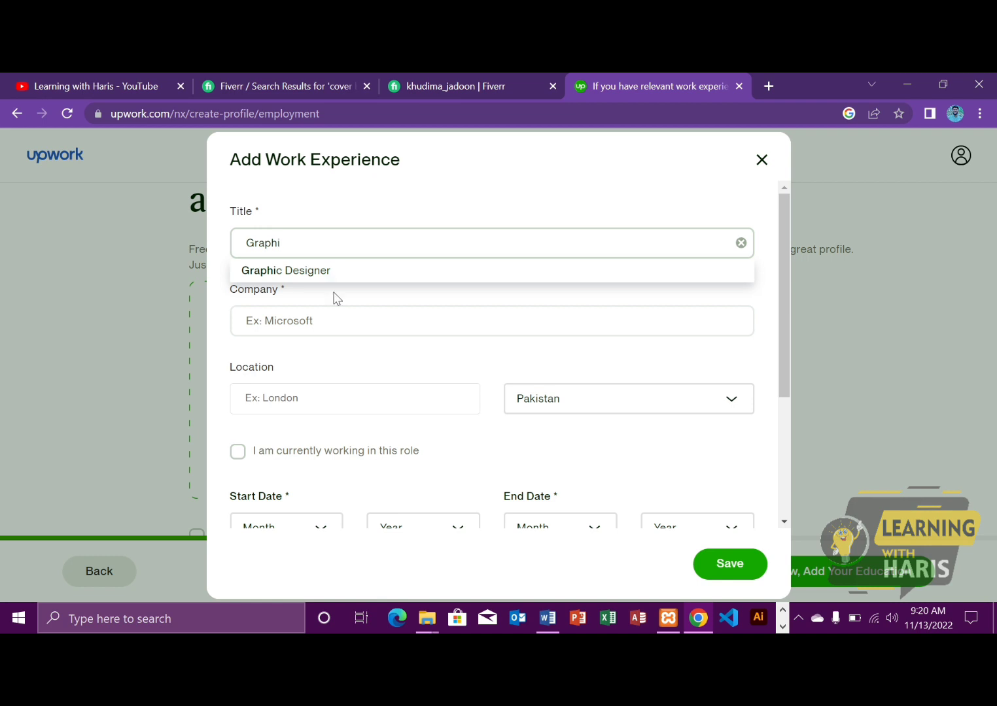
left_click(332, 273)
left_click(347, 319)
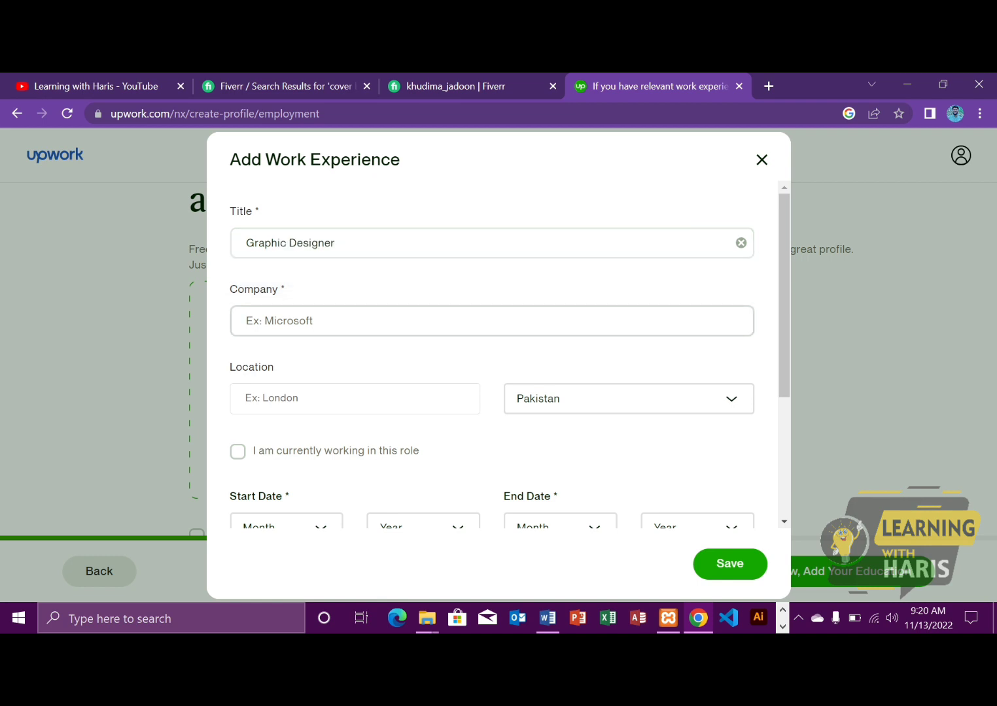
Step: Enter Codematic as the company and 'IT Park Abbottabad' as the location
type("Urhan")
left_click(271, 398)
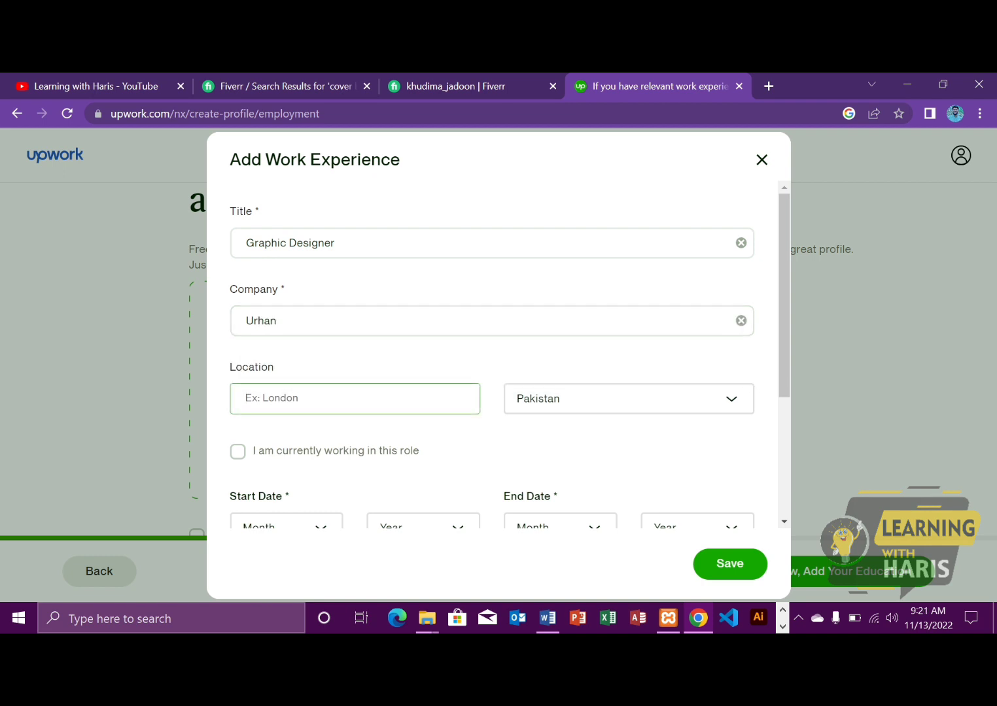
type("Pakist")
key("BackSpace")
key("BackSpace")
key("BackSpace")
key("BackSpace")
key("BackSpace")
key("BackSpace")
type("IT park")
key("BackSpace")
key("BackSpace")
key("BackSpace")
key("BackSpace")
type("Park")
left_click(271, 311)
key("BackSpace")
key("BackSpace")
key("BackSpace")
key("BackSpace")
key("BackSpace")
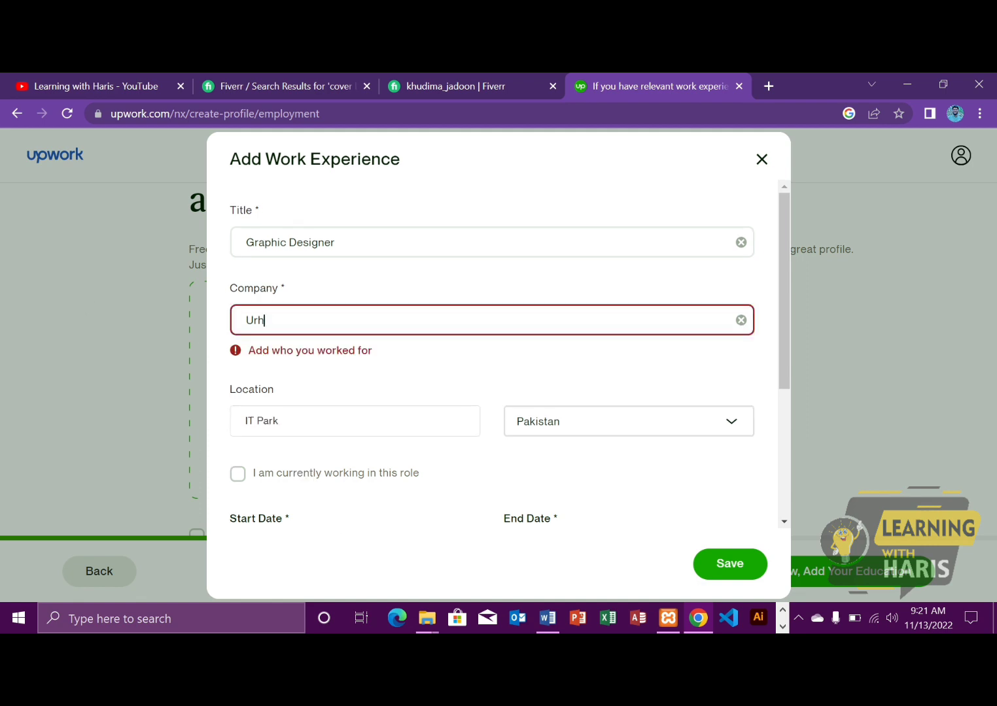
type("C")
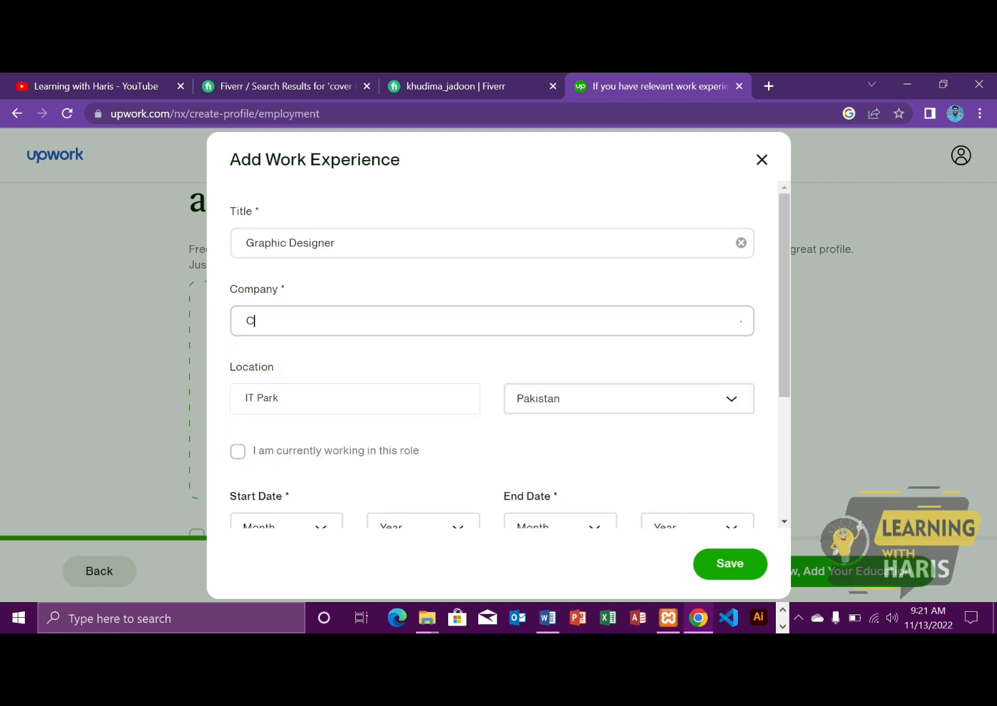
type("odematic")
left_click(281, 398)
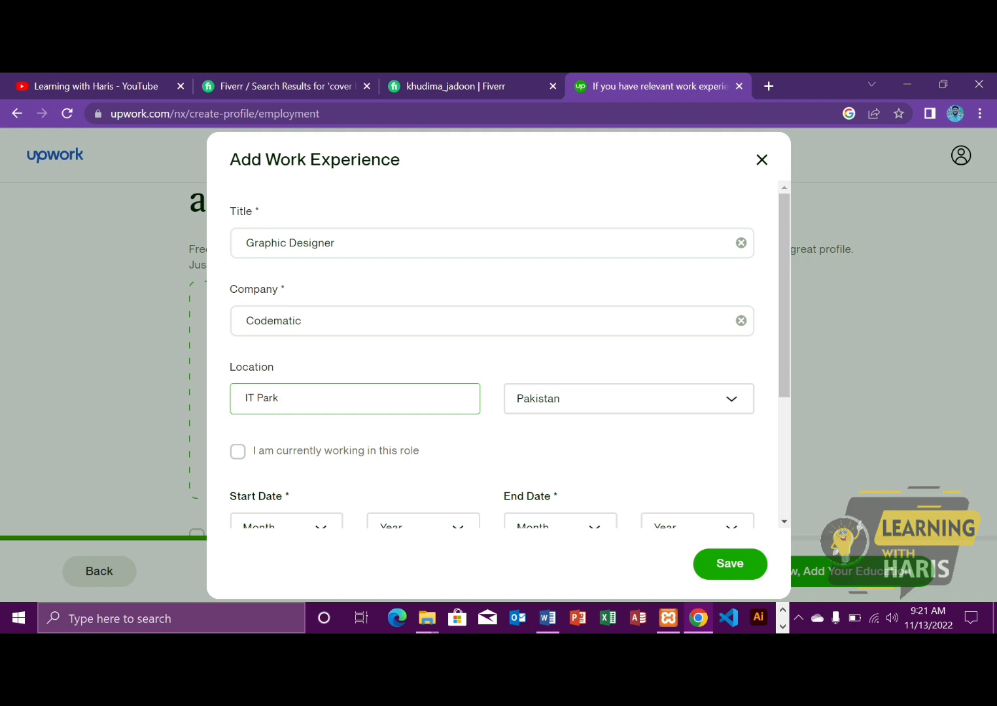
type("Abbottabad")
Step: Mark the role as current, starting March 2019
scroll(287, 438, "down", 1)
left_click(239, 377)
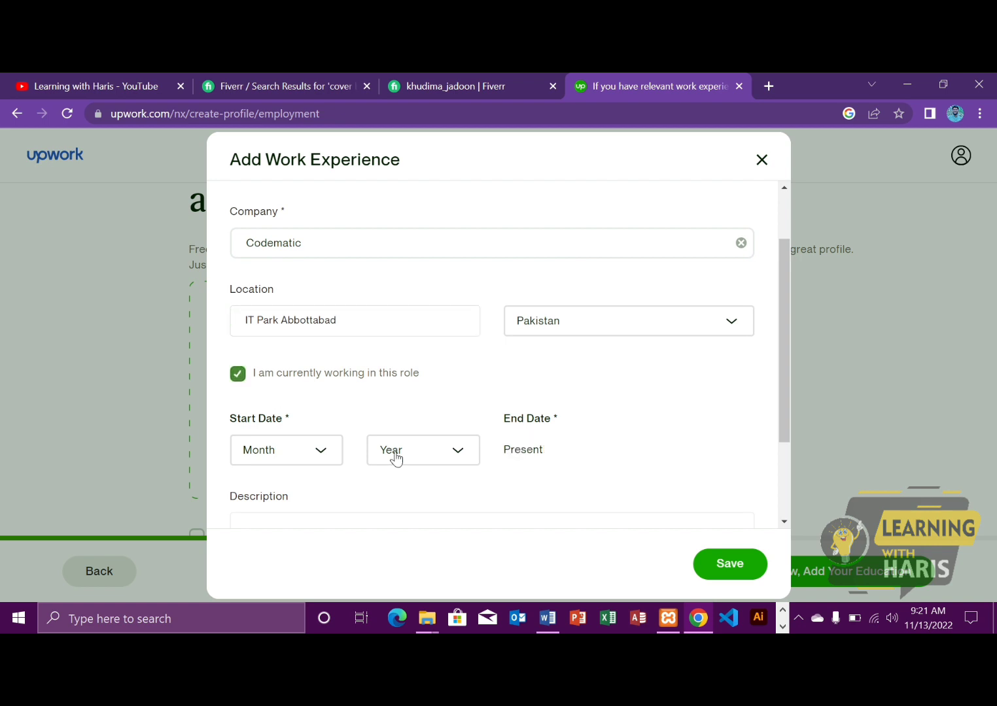
left_click(316, 461)
scroll(302, 484, "down", 1)
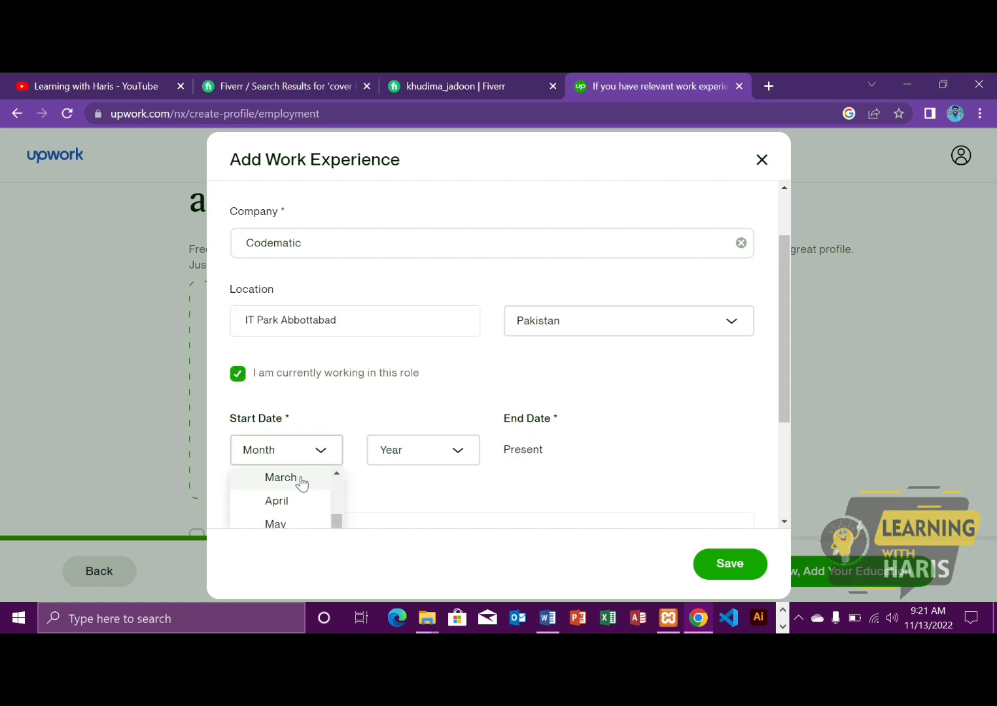
left_click(302, 479)
left_click(408, 457)
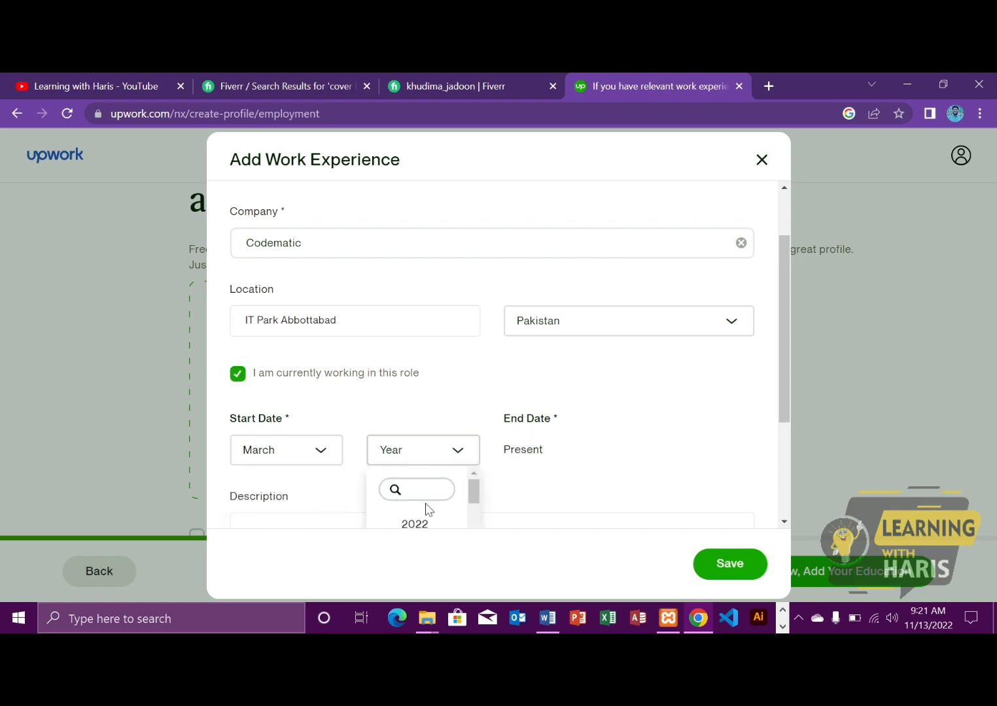
scroll(427, 509, "down", 2)
scroll(472, 524, "up", 1)
left_click(418, 517)
scroll(545, 450, "down", 2)
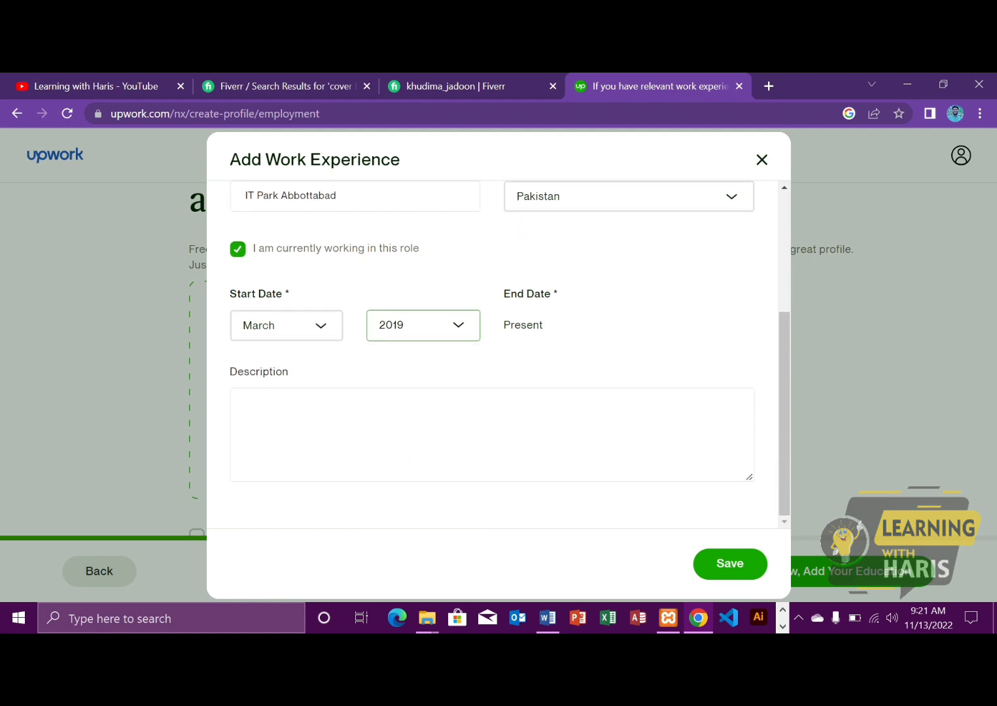
Step: Write a description: a graphic designer with multiple skills and knowledge of color combination
left_click(544, 449)
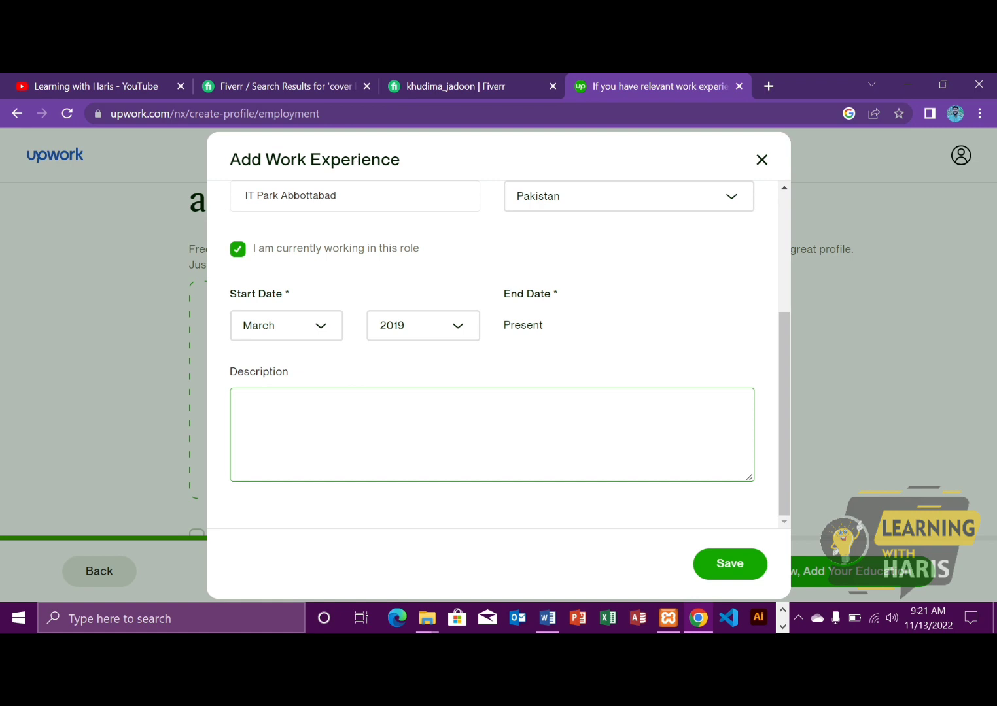
type("I am ")
type("a")
key("BackSpace")
key("BackSpace")
key("BackSpace")
key("BackSpace")
key("BackSpace")
type("Good Graphic designer")
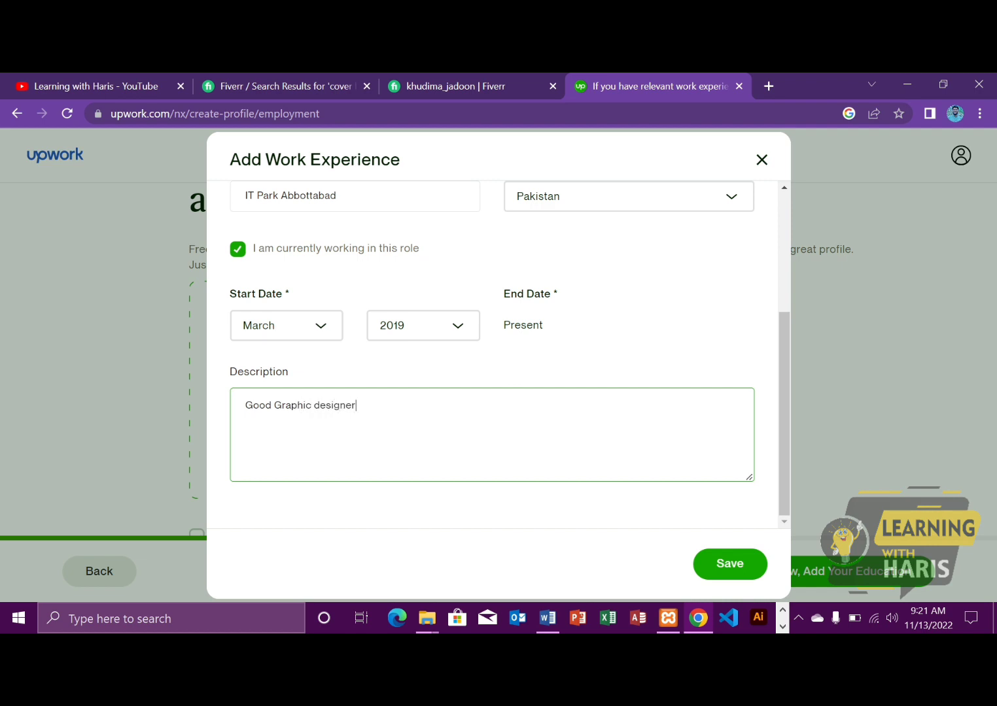
type(" alwa")
key("BackSpace")
key("BackSpace")
key("BackSpace")
key("BackSpace")
type("have")
type("ing")
key("BackSpace")
key("BackSpace")
key("BackSpace")
key("BackSpace")
key("BackSpace")
key("BackSpace")
key("BackSpace")
key("BackSpace")
key("BackSpace")
key("BackSpace")
key("BackSpace")
key("BackSpace")
key("BackSpace")
key("BackSpace")
key("BackSpace")
key("BackSpace")
key("BackSpace")
key("BackSpace")
key("BackSpace")
key("BackSpace")
key("BackSpace")
type("phic Designer having multiple s")
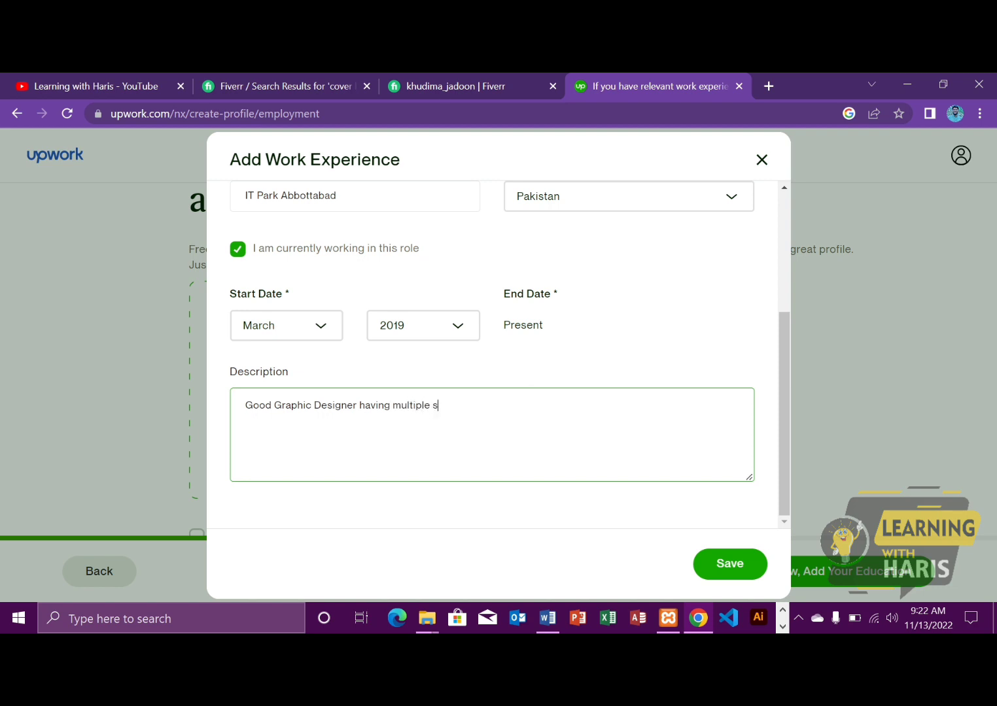
type("kill adv")
key("BackSpace")
type("nd have knowledge a")
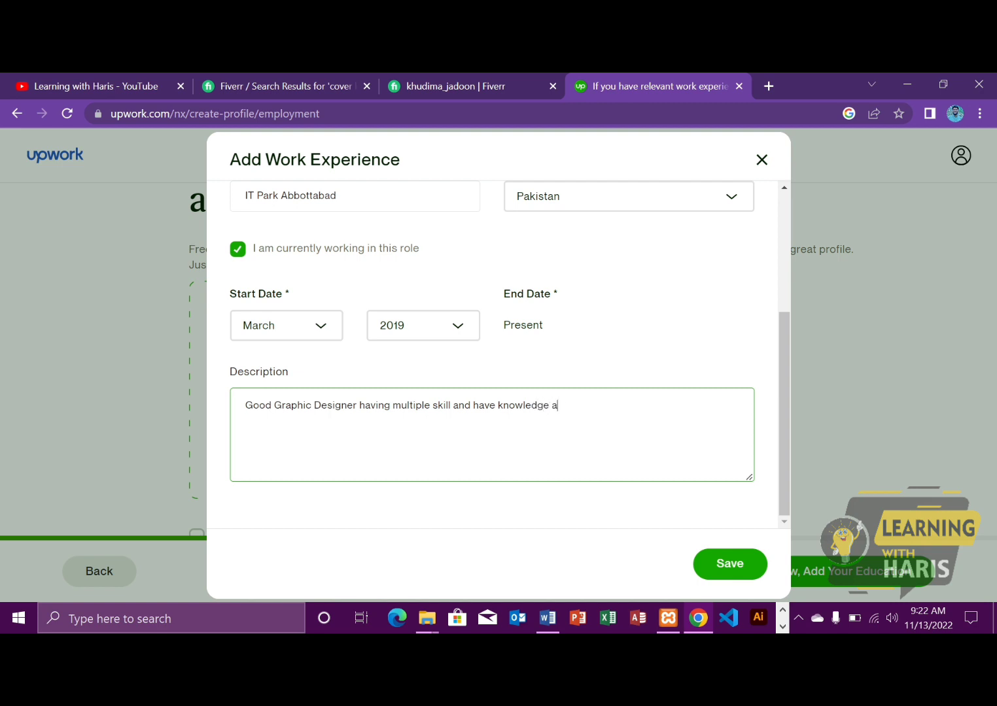
type("bout color combination.")
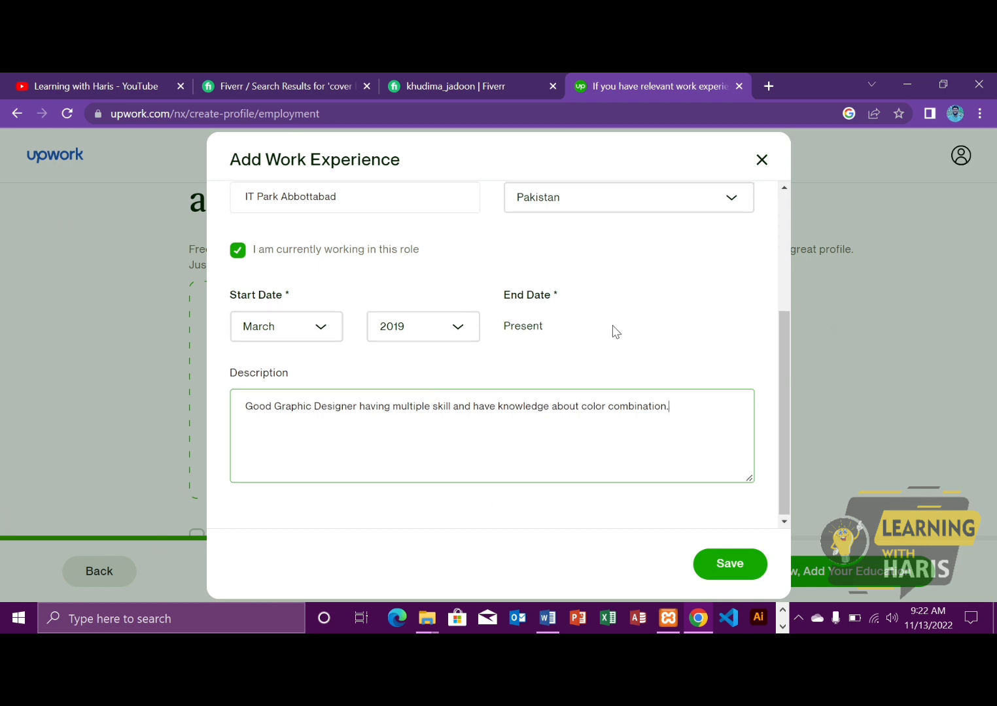
scroll(469, 363, "up", 3)
scroll(755, 358, "down", 3)
left_click(756, 357)
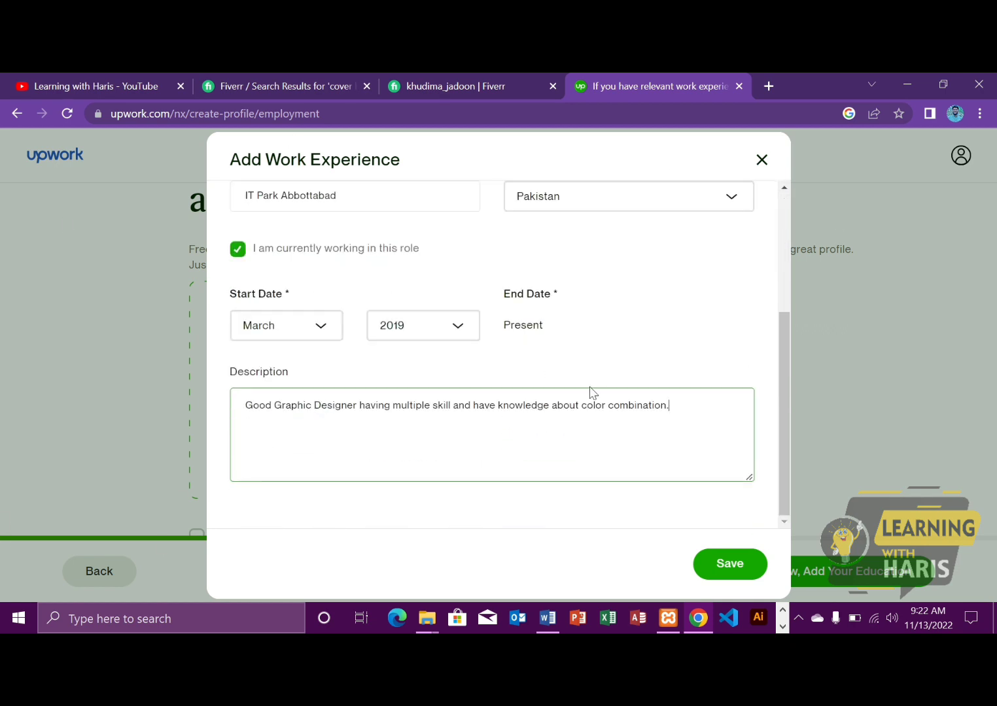
scroll(445, 360, "up", 3)
scroll(523, 261, "up", 1)
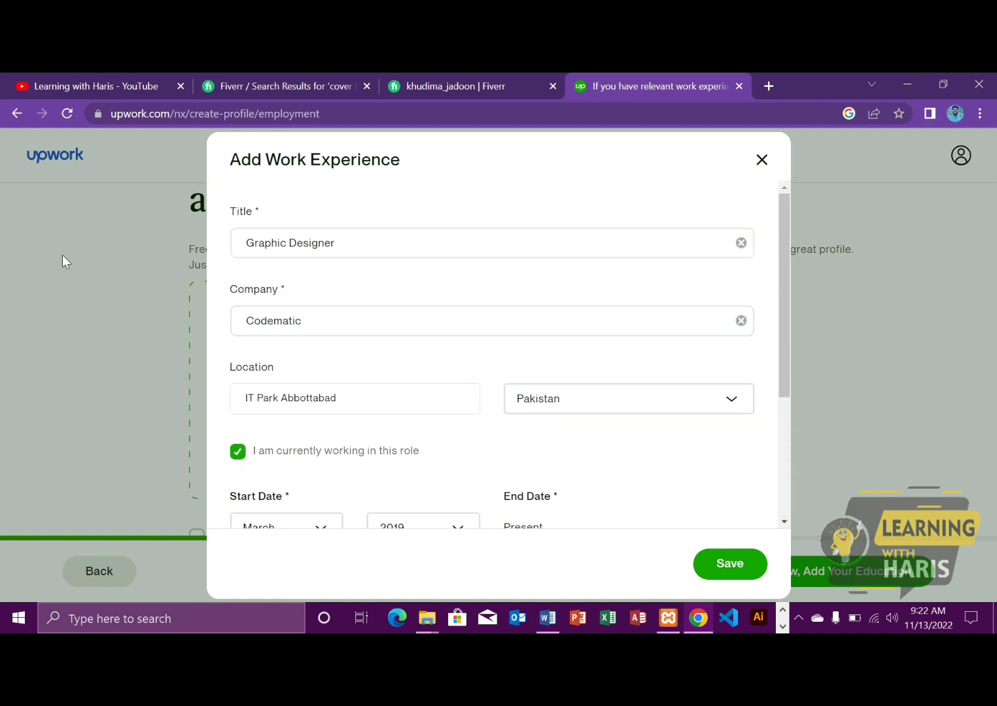
scroll(640, 327, "down", 3)
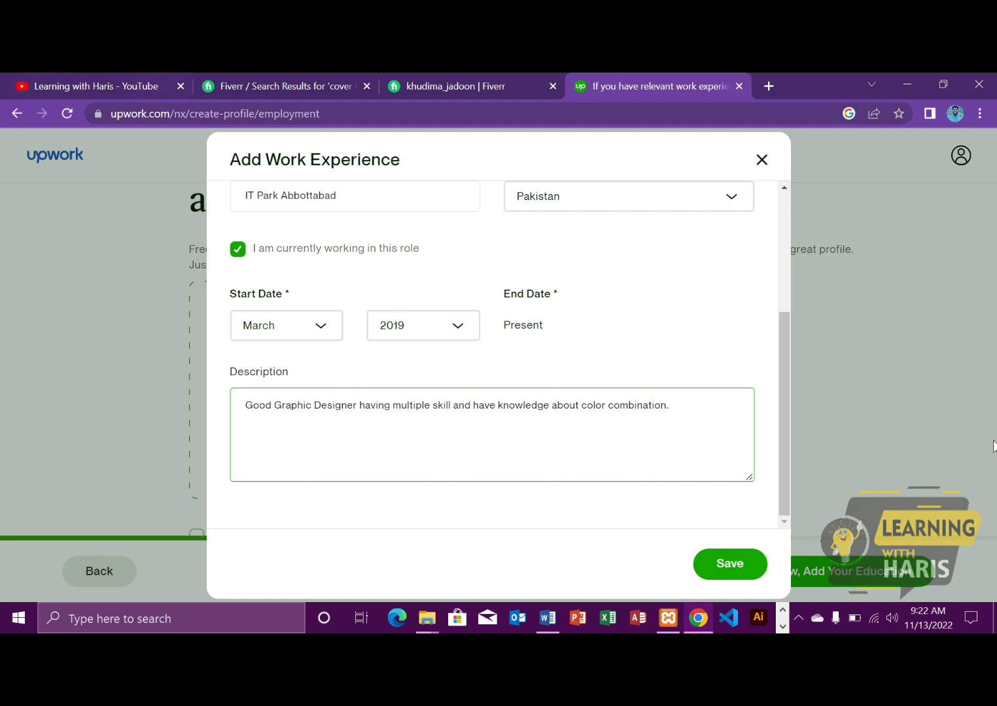
Step: Save the work experience and begin a new education entry
left_click(737, 563)
scroll(609, 501, "down", 1)
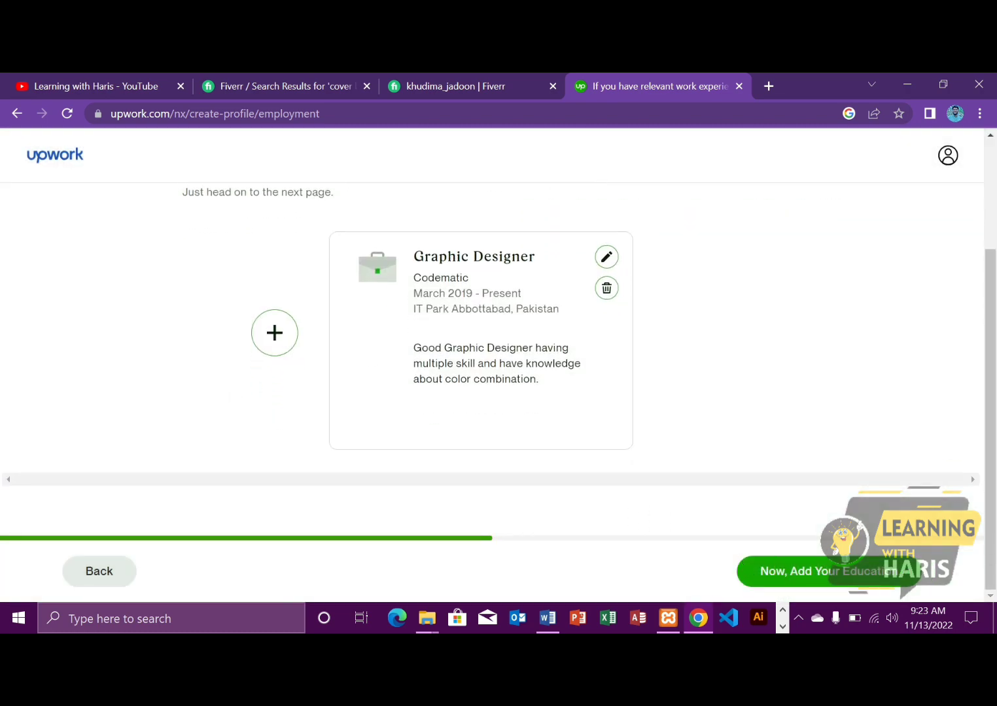
left_click(811, 578)
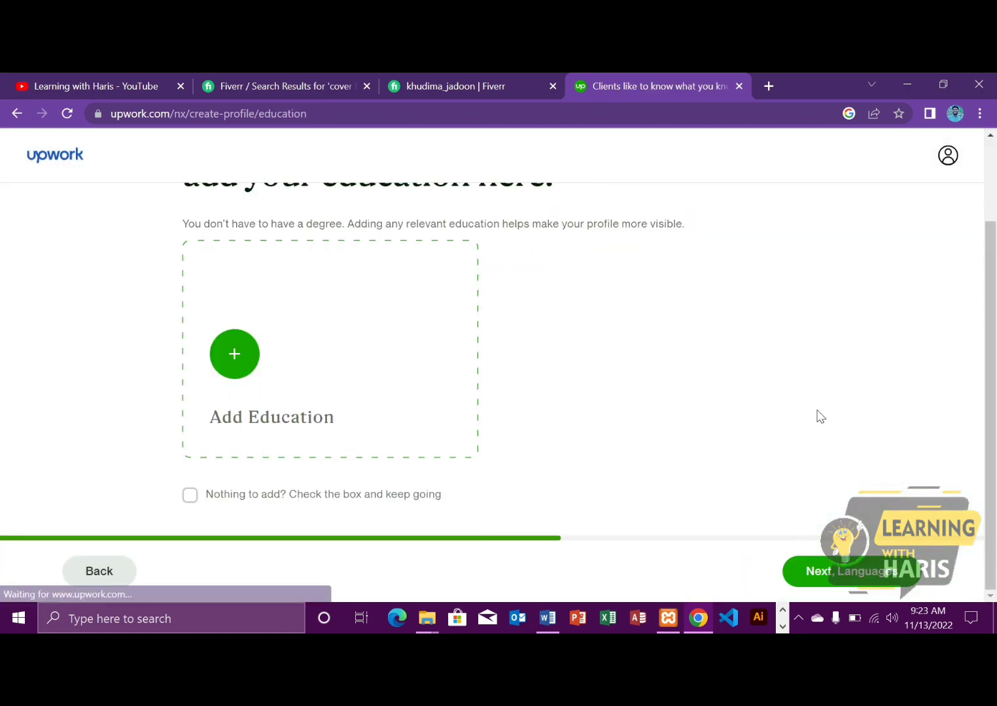
left_click(240, 359)
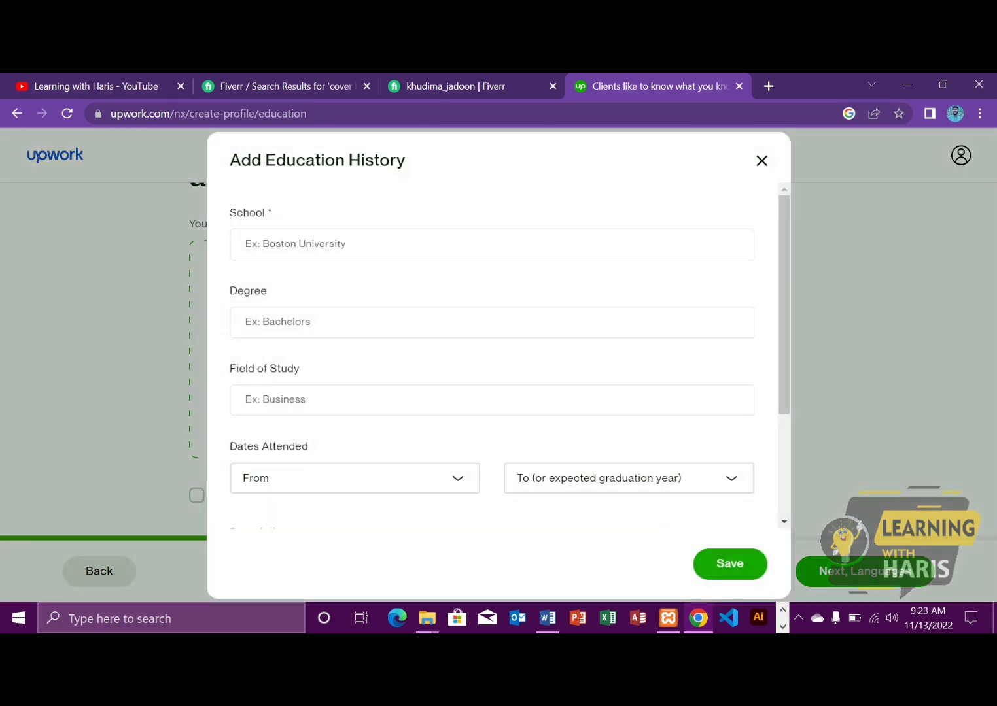
Step: Type 'Government Post Graduate College Abbottabad' into the School field
left_click(294, 245)
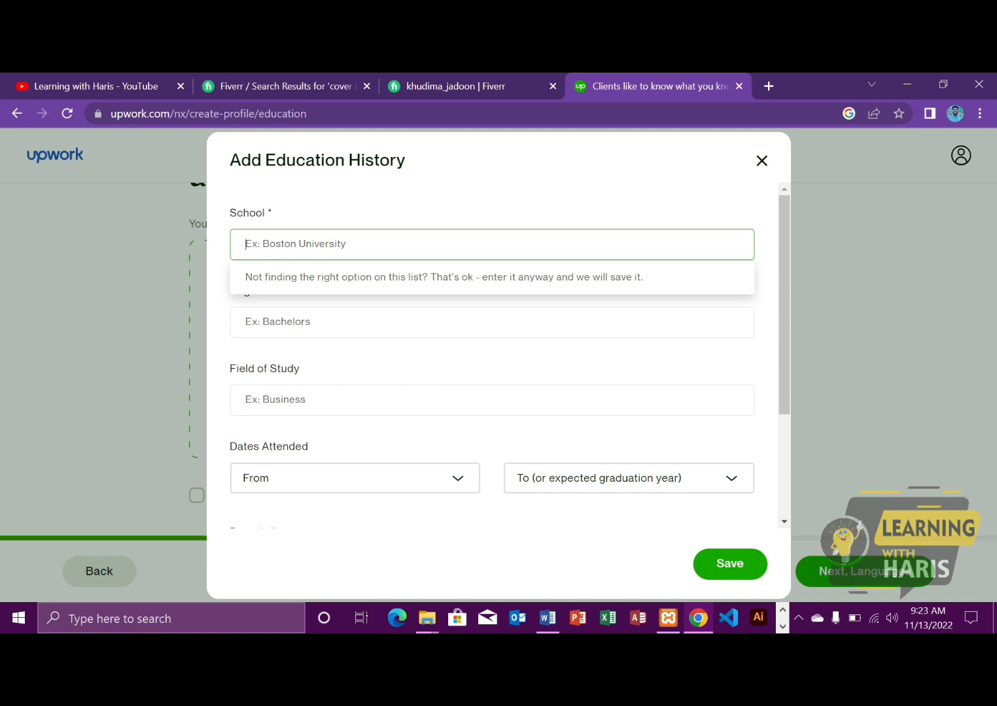
type("F.Sc")
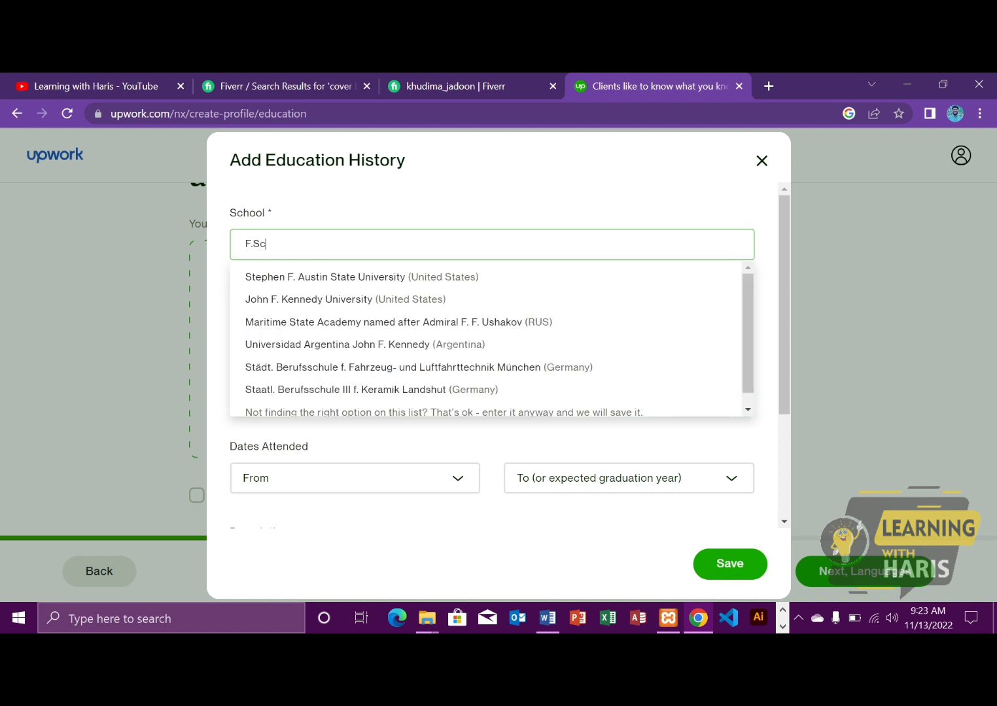
key("BackSpace")
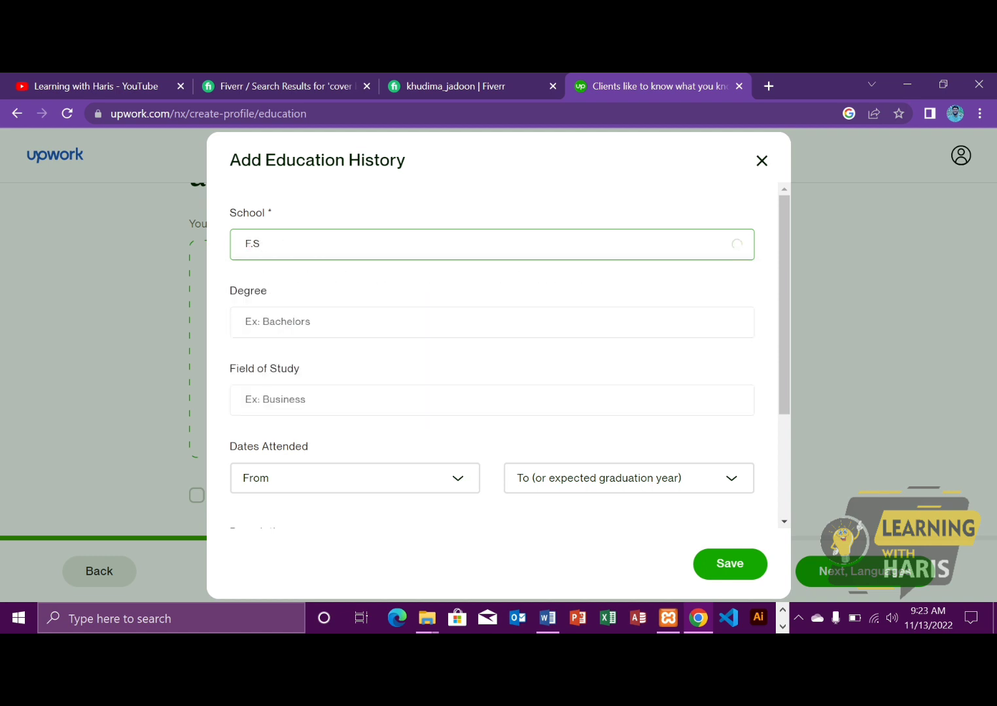
type("C")
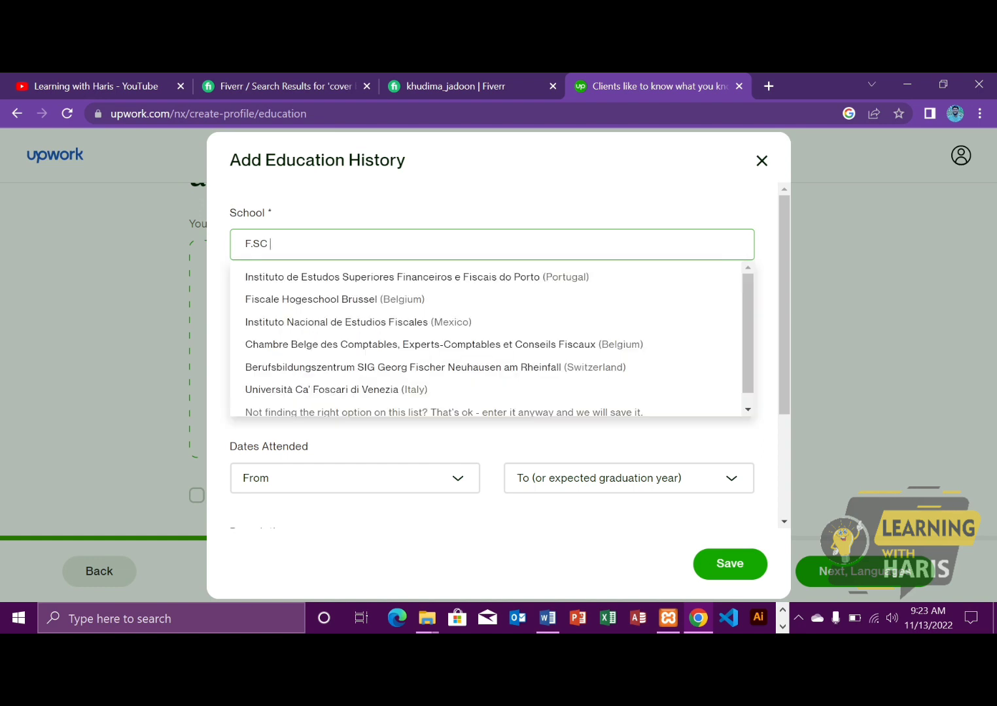
key("BackSpace")
key("BackSpace")
key("BackSpace")
key("BackSpace")
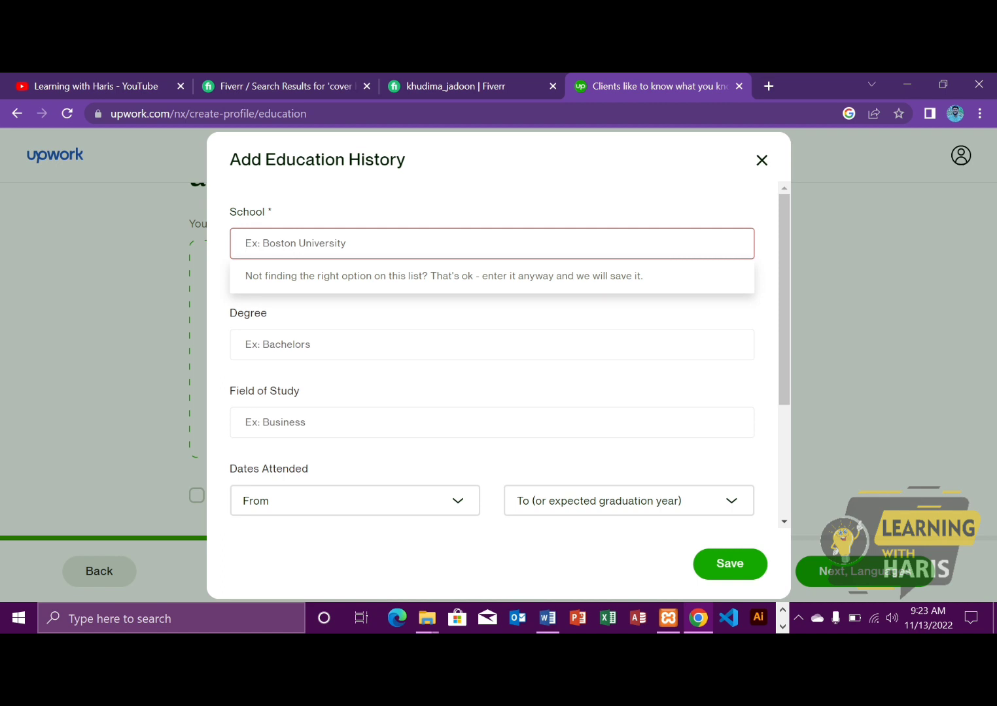
type("Gov")
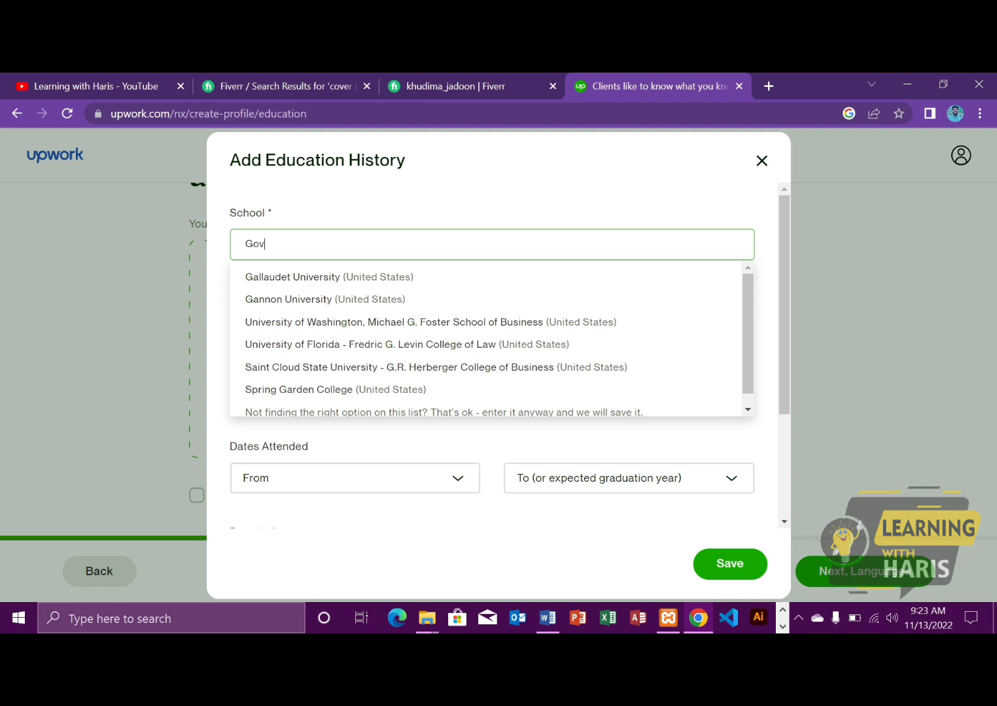
type("ernment ")
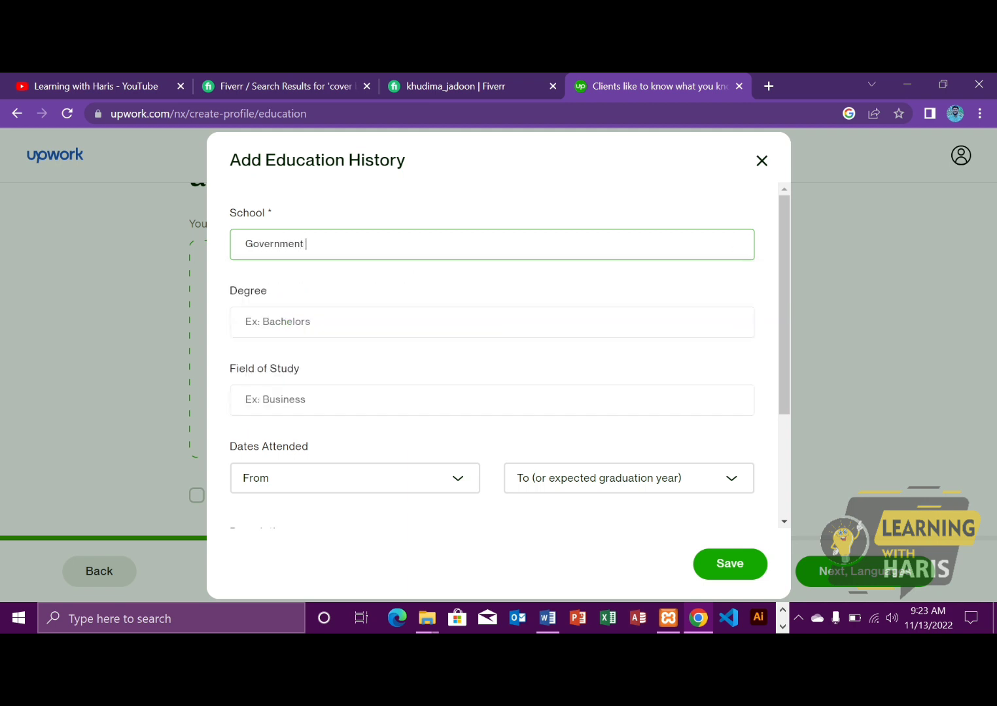
type("Post Graduate")
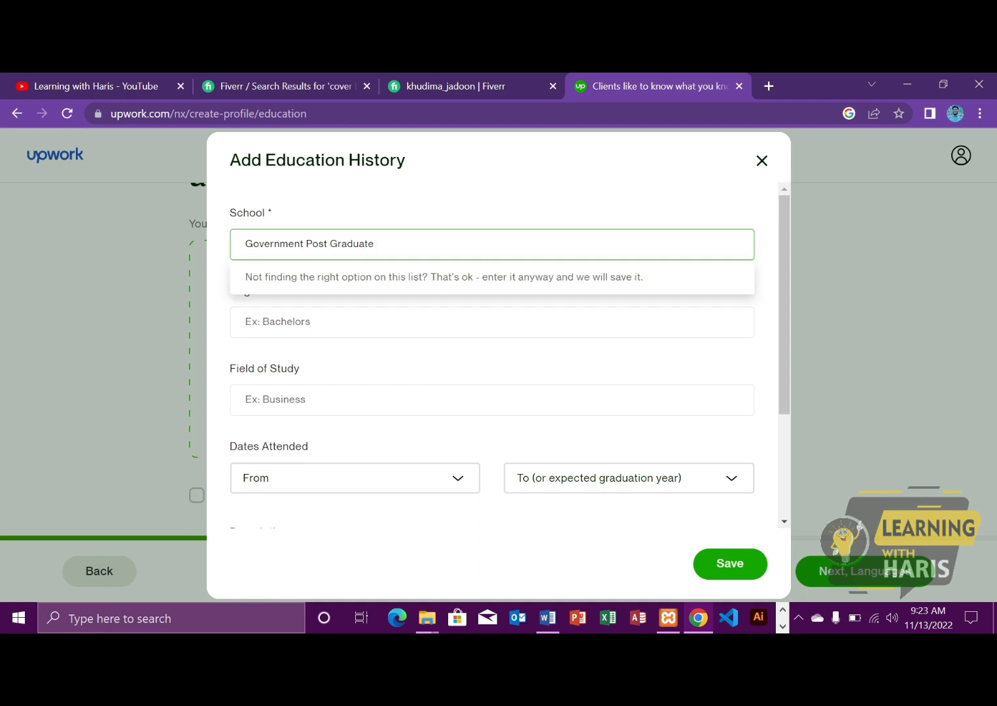
type(" College Abbot")
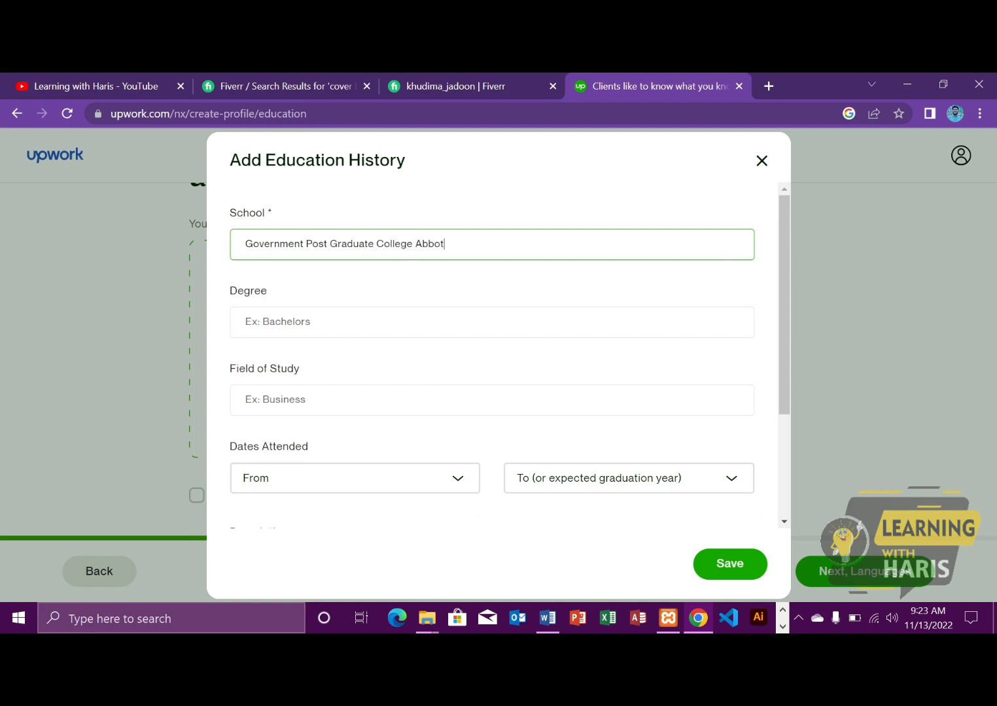
type("tabad")
left_click(321, 312)
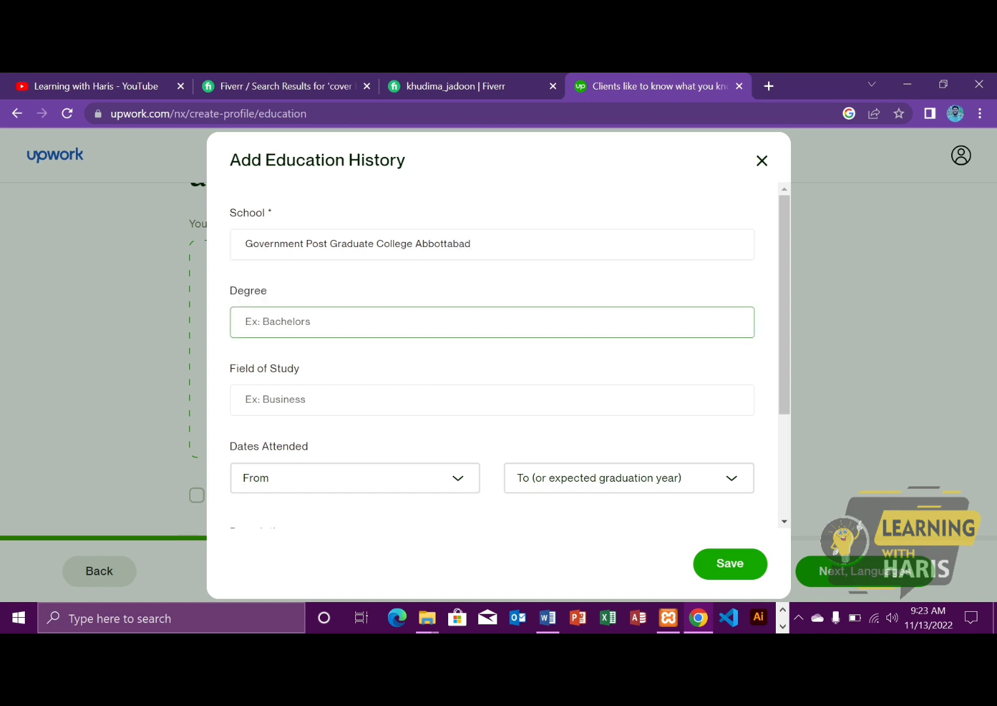
Step: Choose Bachelor of Arts (BA) as the degree and Economic as the field of study
type("Bache")
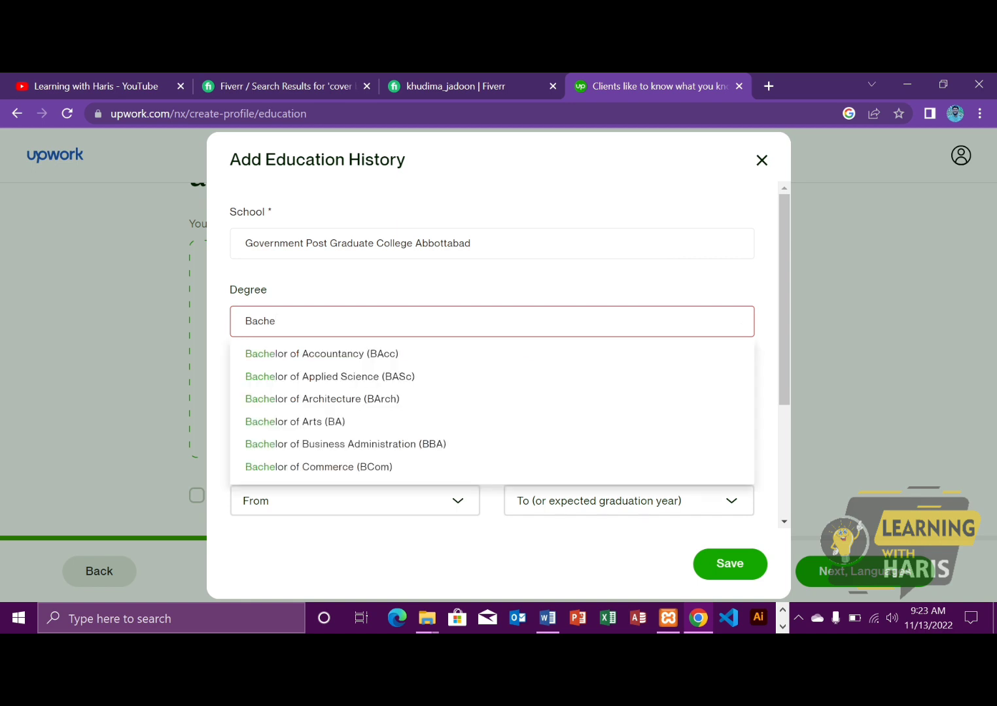
type("lor")
scroll(322, 440, "down", 1)
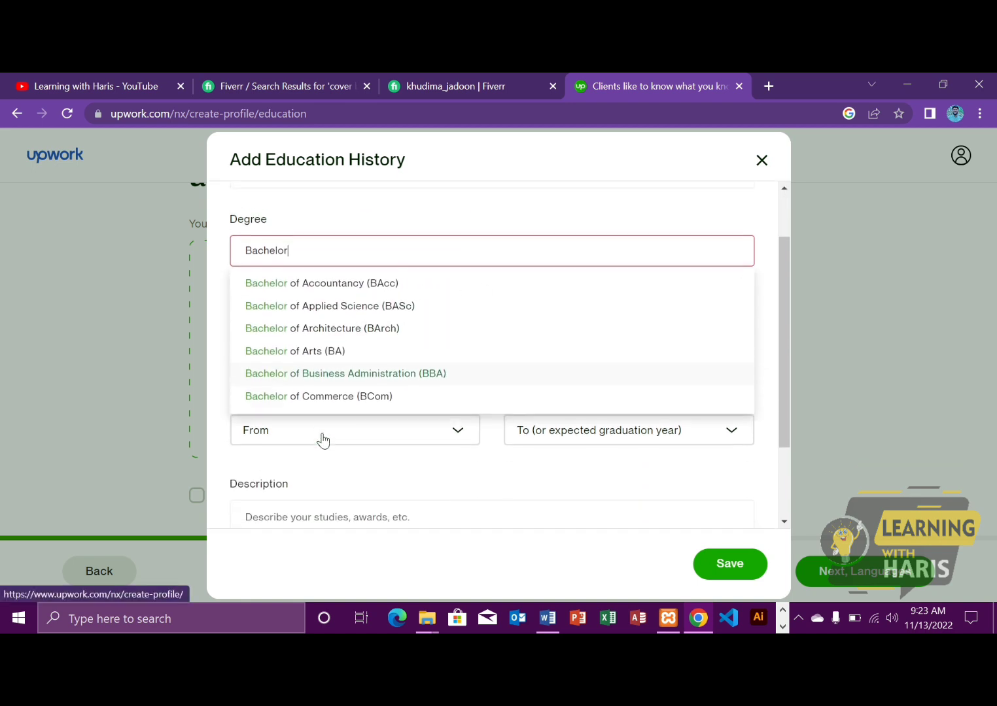
left_click(318, 345)
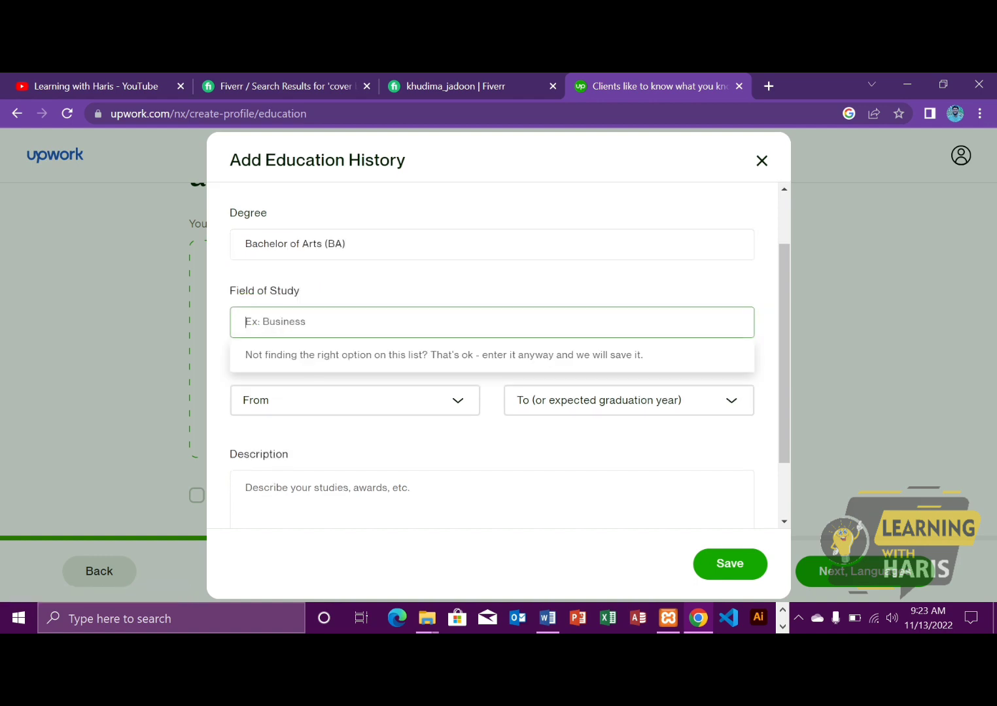
type("ecno")
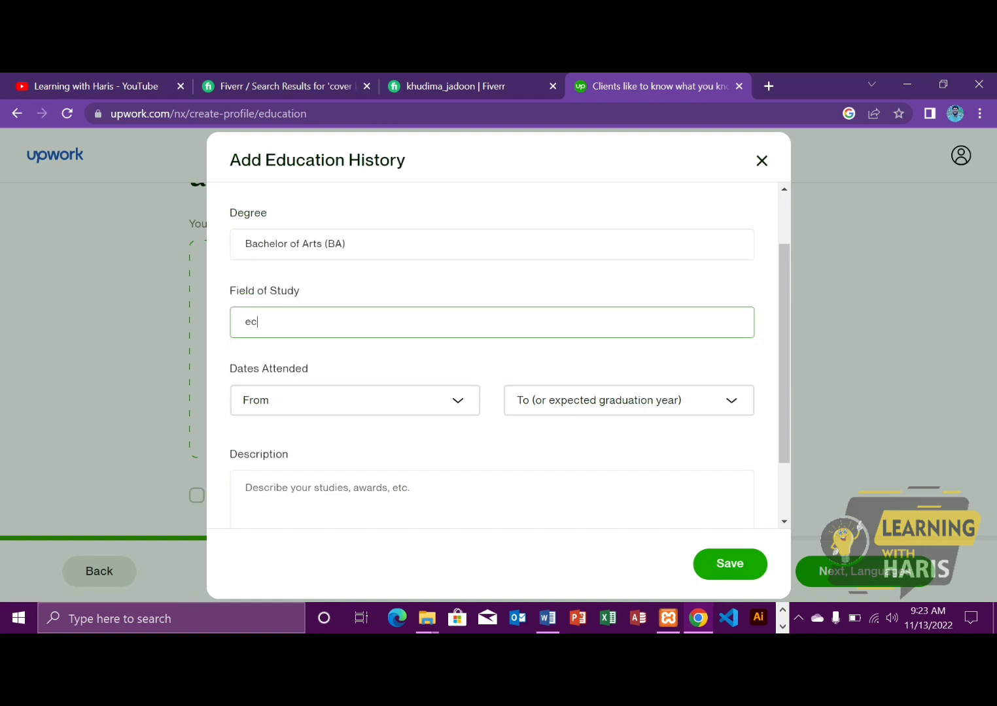
key("BackSpace")
key("BackSpace")
key("BackSpace")
key("BackSpace")
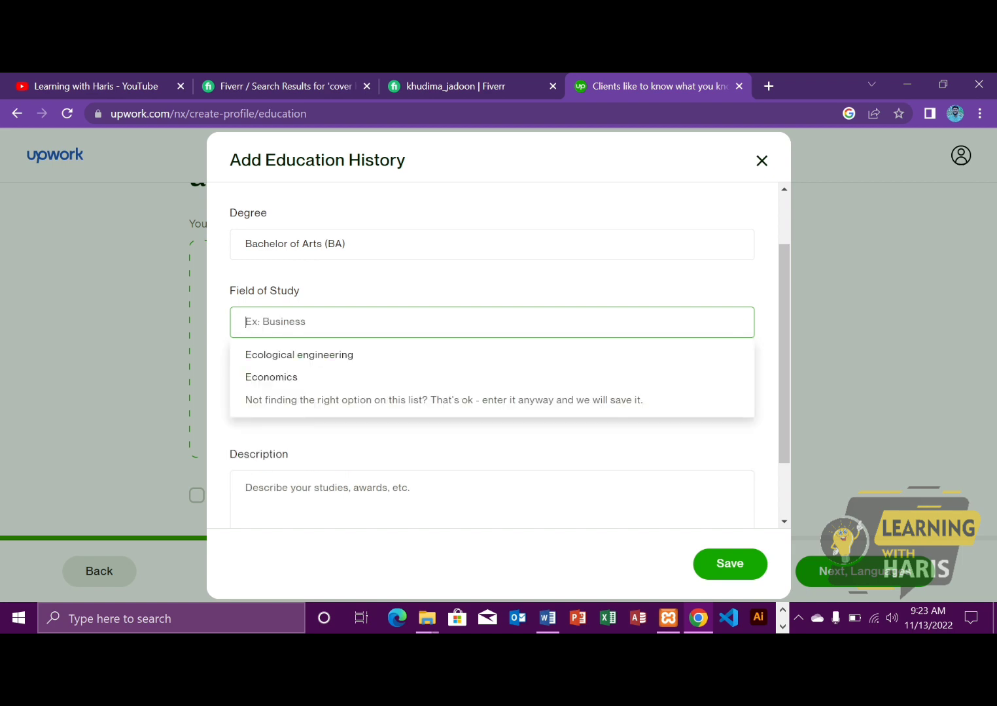
type("E")
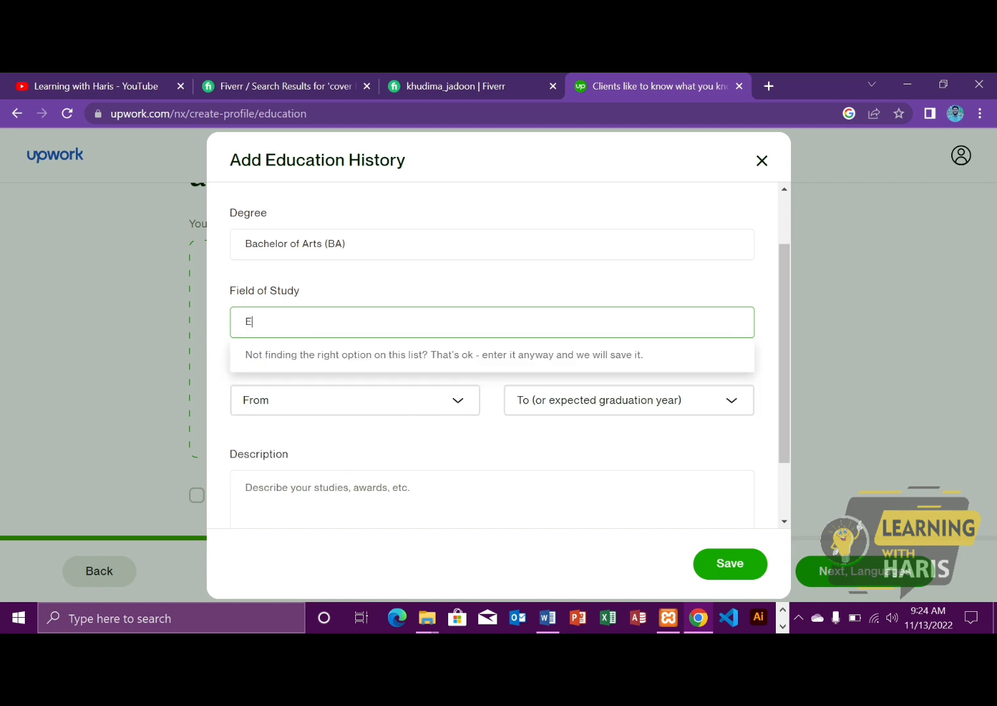
type("cnomic")
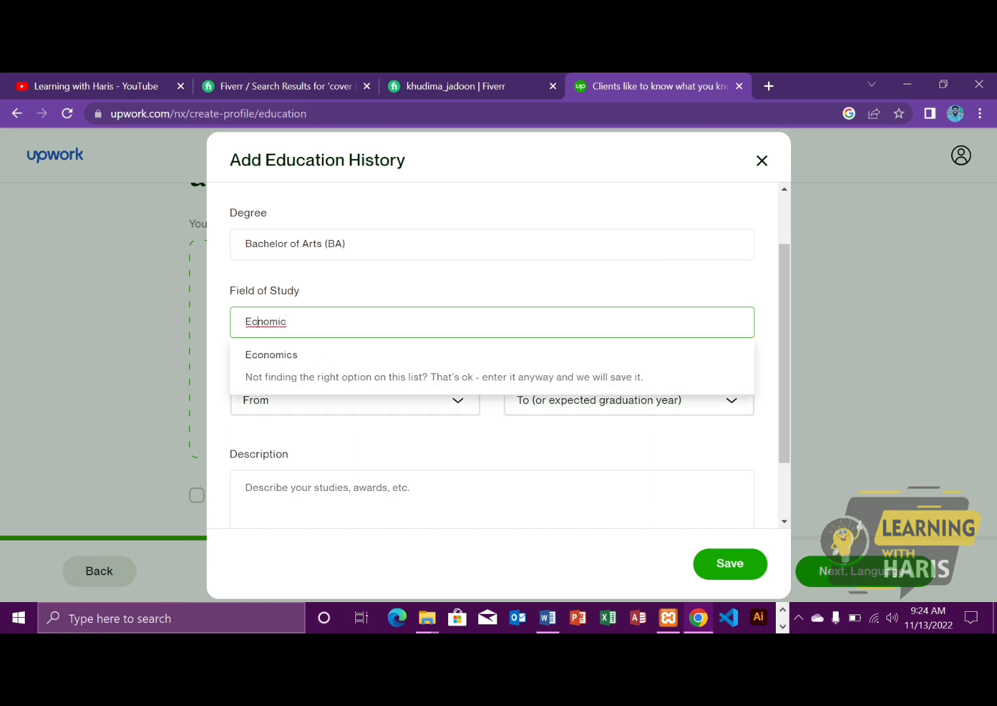
type("o")
left_click(326, 410)
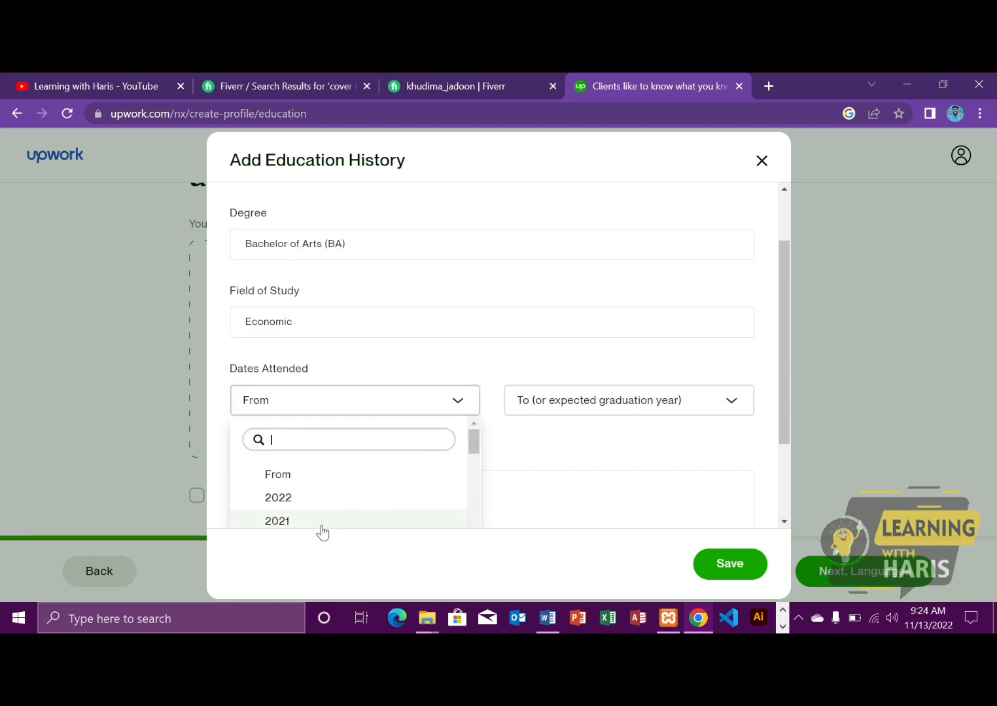
Step: Set Dates Attended from 2016 to 2018
scroll(321, 523, "down", 2)
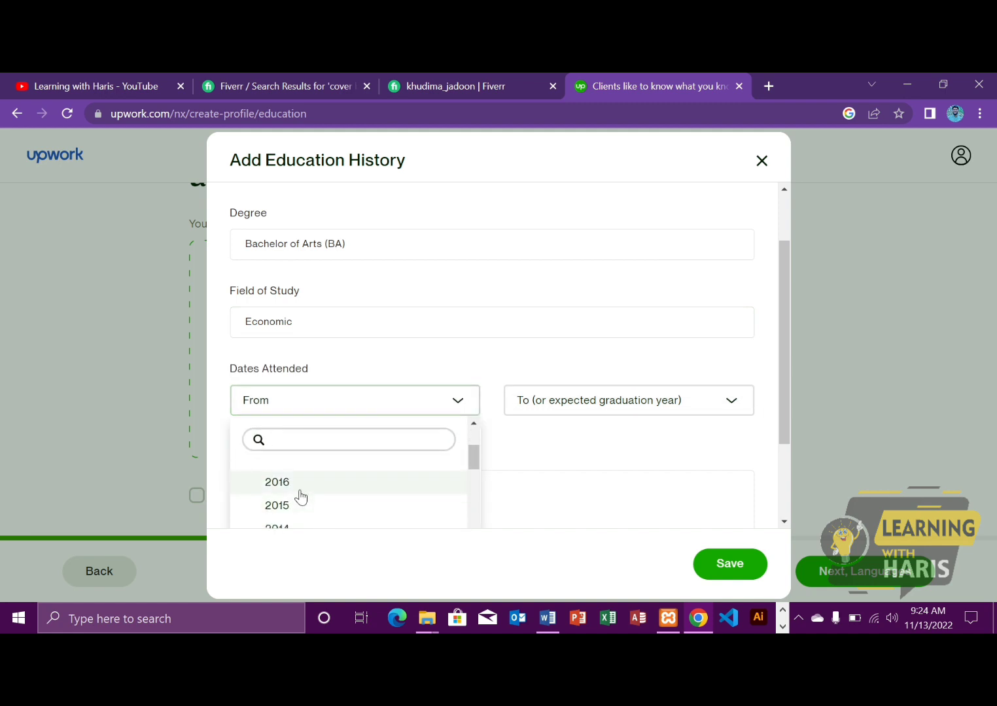
scroll(300, 496, "up", 2)
scroll(290, 516, "down", 2)
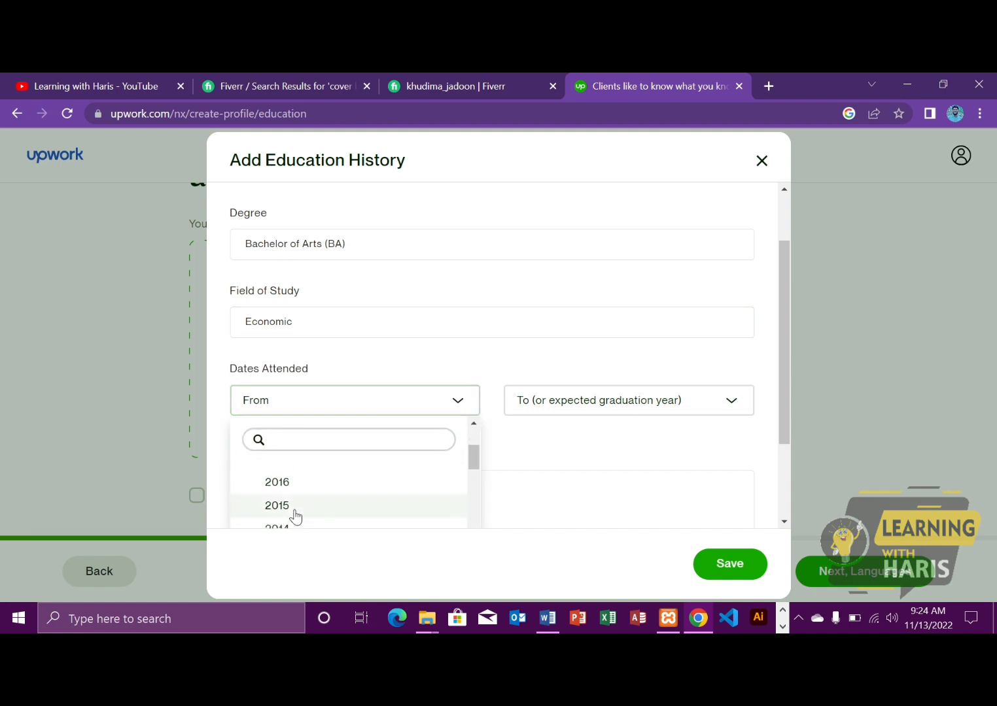
left_click(290, 487)
left_click(539, 412)
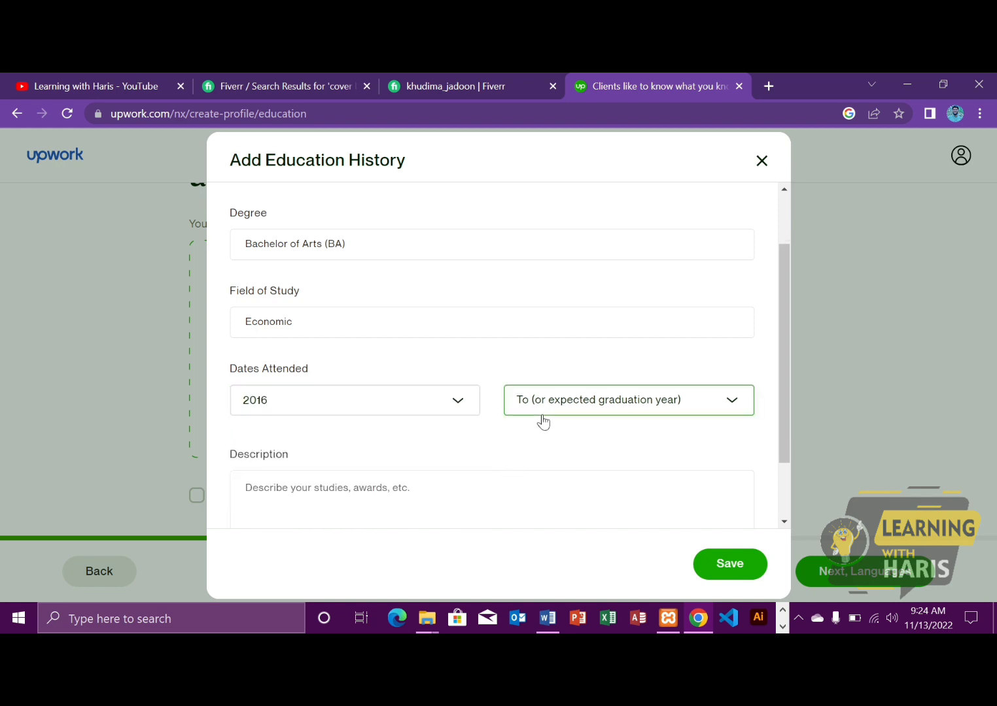
scroll(595, 500, "down", 5)
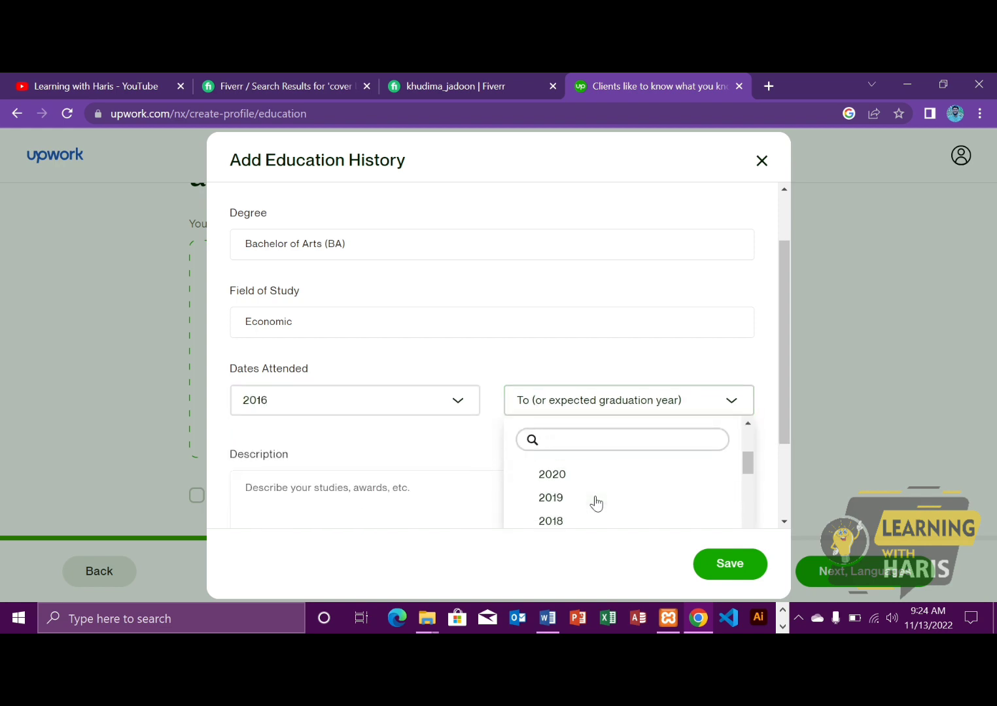
left_click(553, 521)
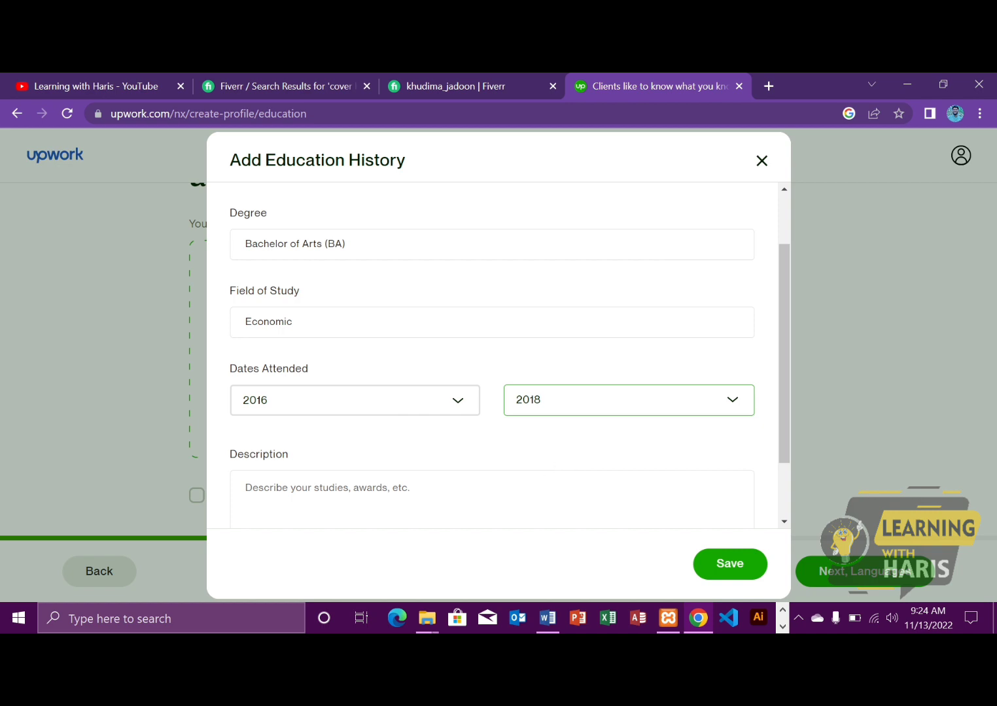
left_click(559, 487)
Step: Draft and spell-check an education description, then clear it and save the entry
type("I")
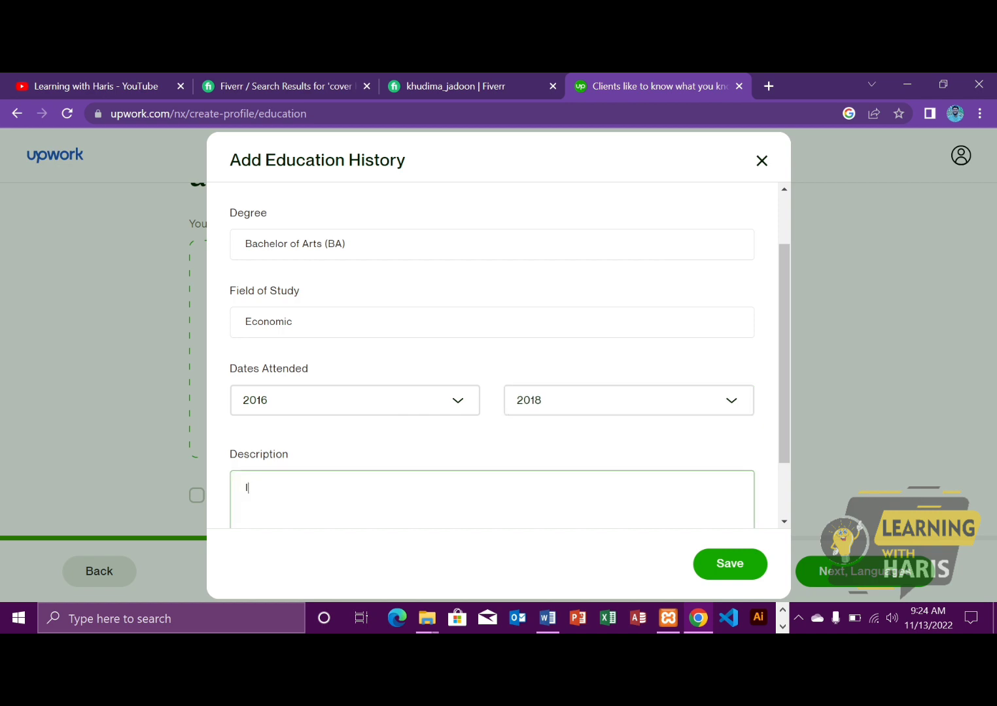
type(" have good marks  in all my ac")
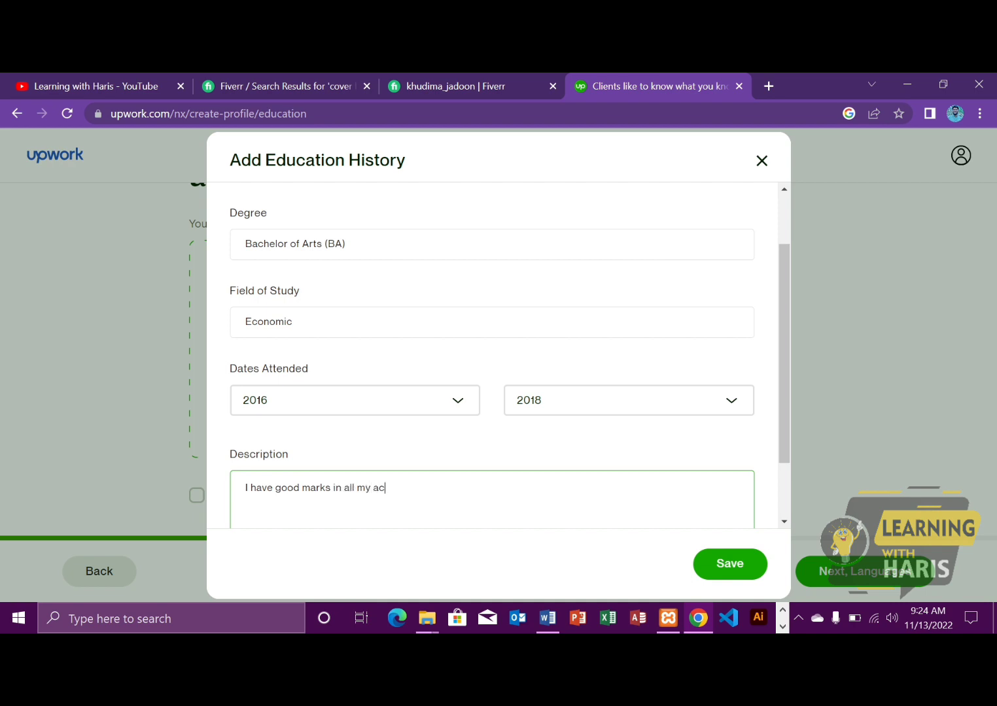
type("edamic")
right_click(403, 488)
left_click(454, 304)
key("BackSpace")
key("BackSpace")
key("BackSpace")
key("BackSpace")
key("BackSpace")
key("BackSpace")
key("BackSpace")
key("BackSpace")
key("BackSpace")
key("BackSpace")
key("BackSpace")
key("BackSpace")
key("BackSpace")
key("BackSpace")
key("BackSpace")
key("BackSpace")
key("BackSpace")
key("BackSpace")
key("BackSpace")
key("BackSpace")
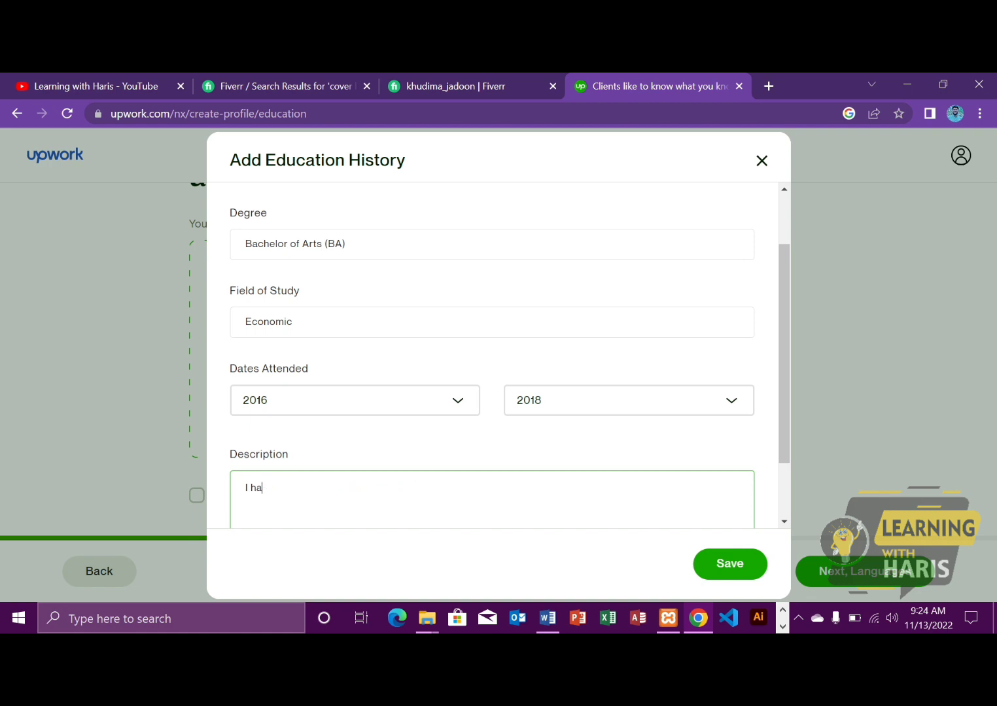
scroll(732, 546, "down", 2)
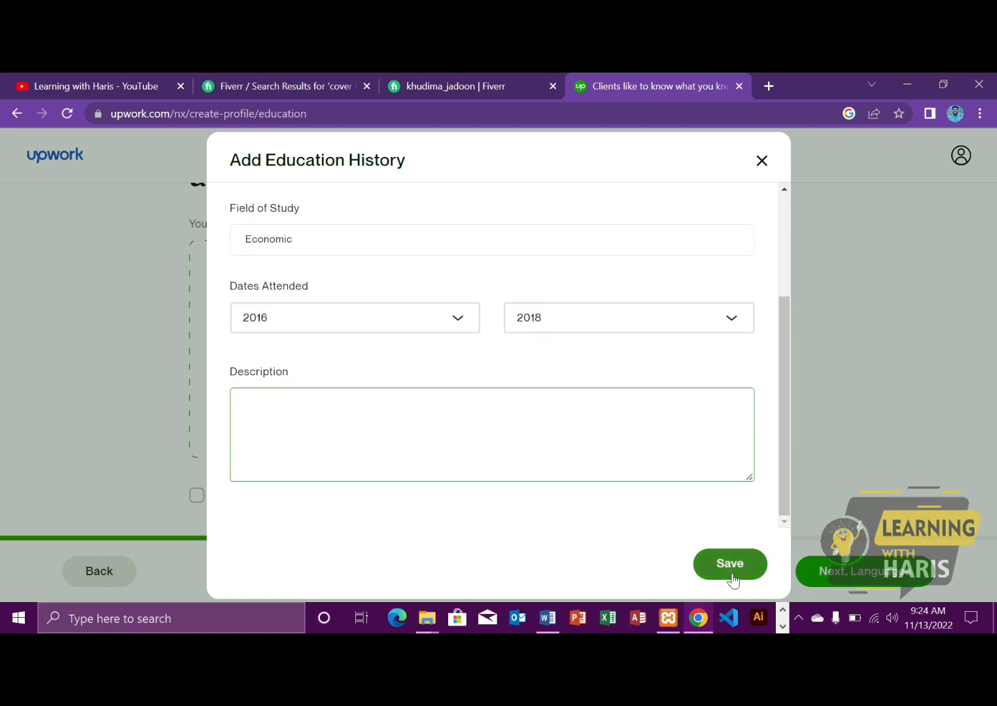
left_click(731, 569)
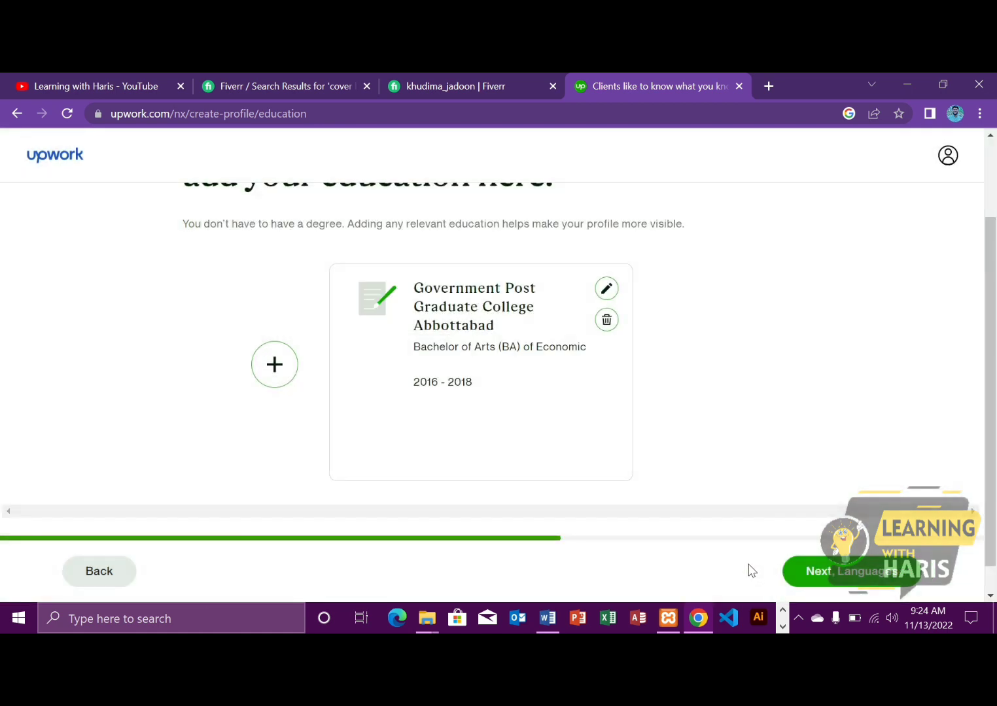
Step: Continue to the Languages step
left_click(867, 569)
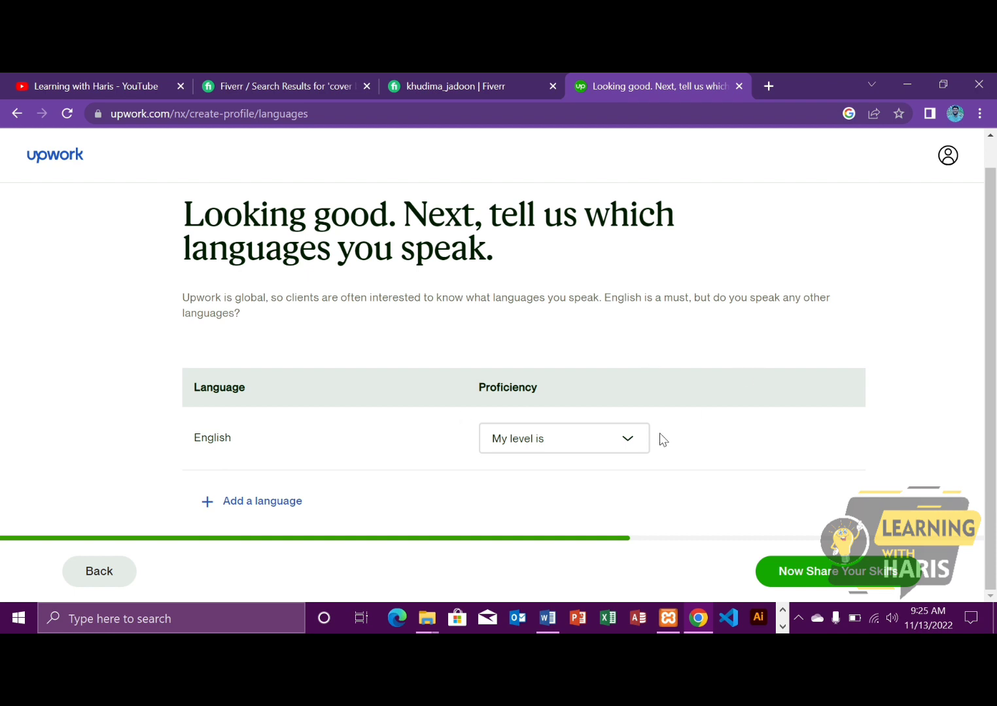
Step: Set English to Fluent and add Urdu at Native or Bilingual level
left_click(632, 442)
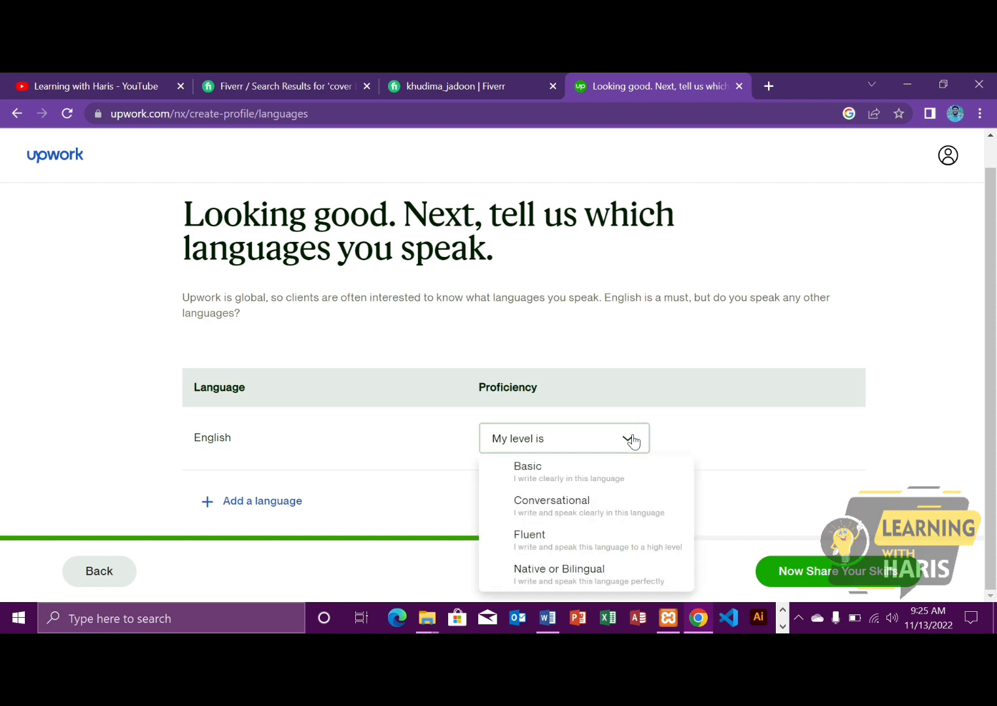
left_click(633, 551)
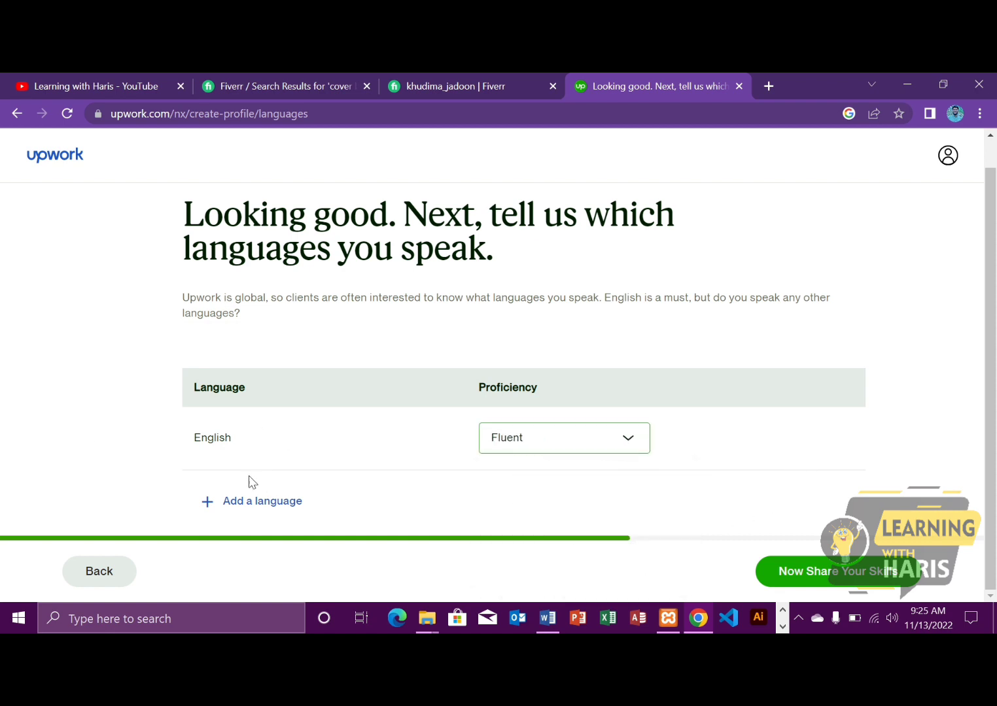
left_click(259, 504)
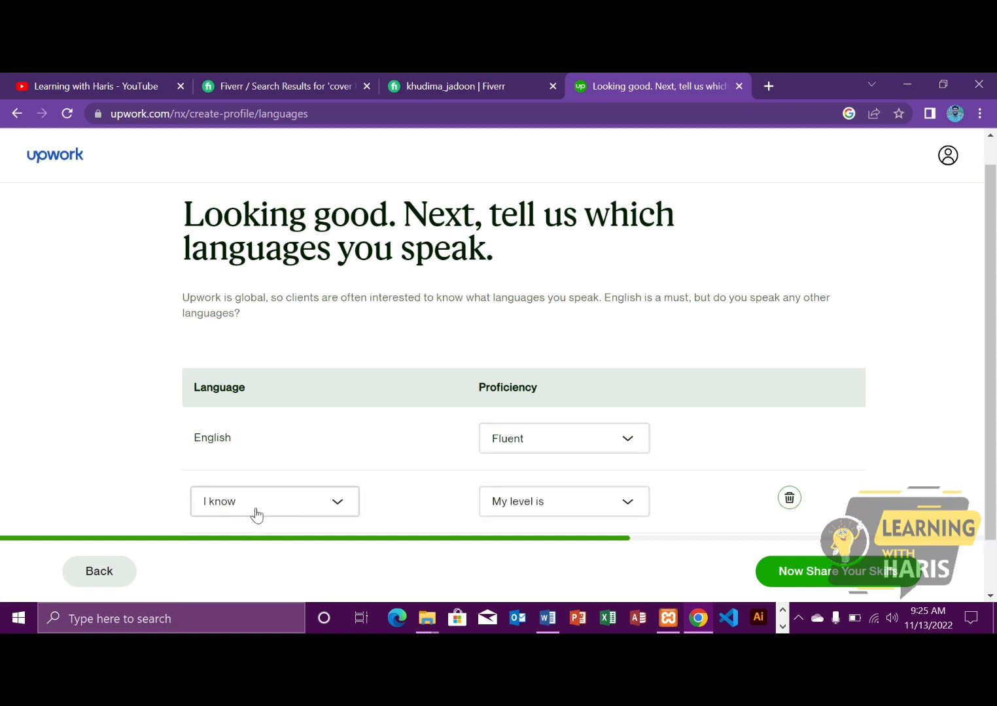
left_click(275, 507)
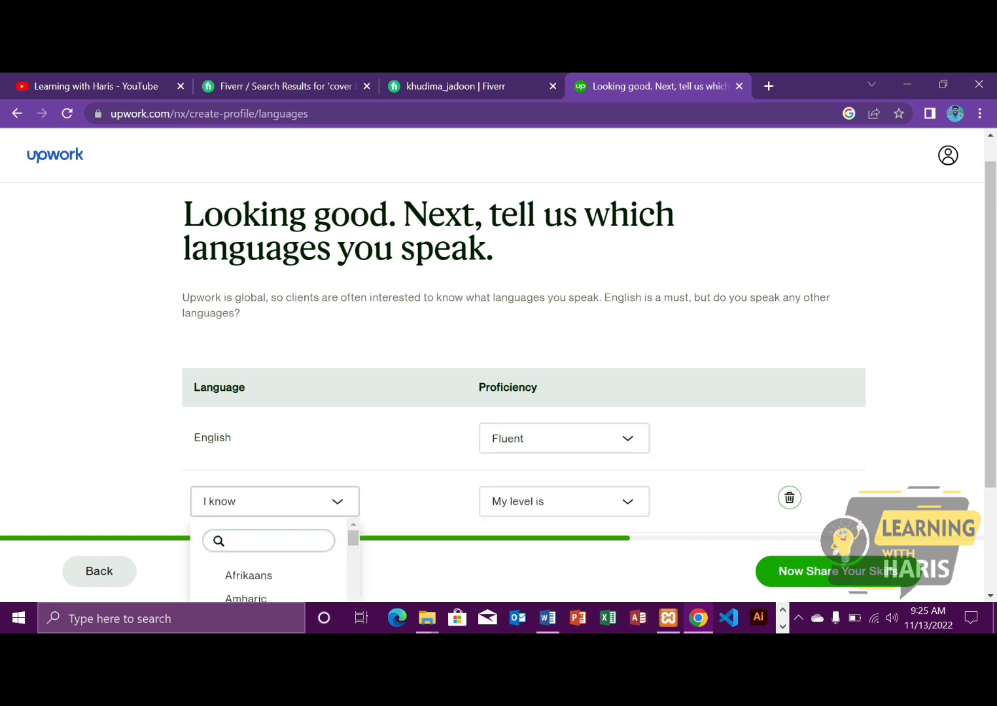
type("urd")
type("u")
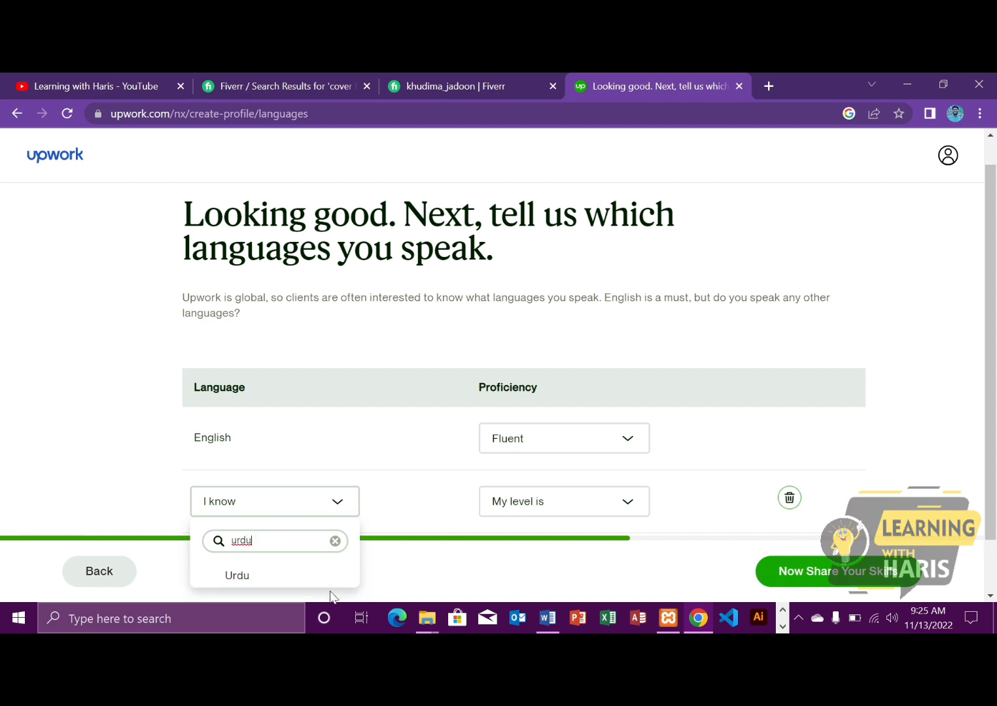
left_click(292, 575)
left_click(542, 512)
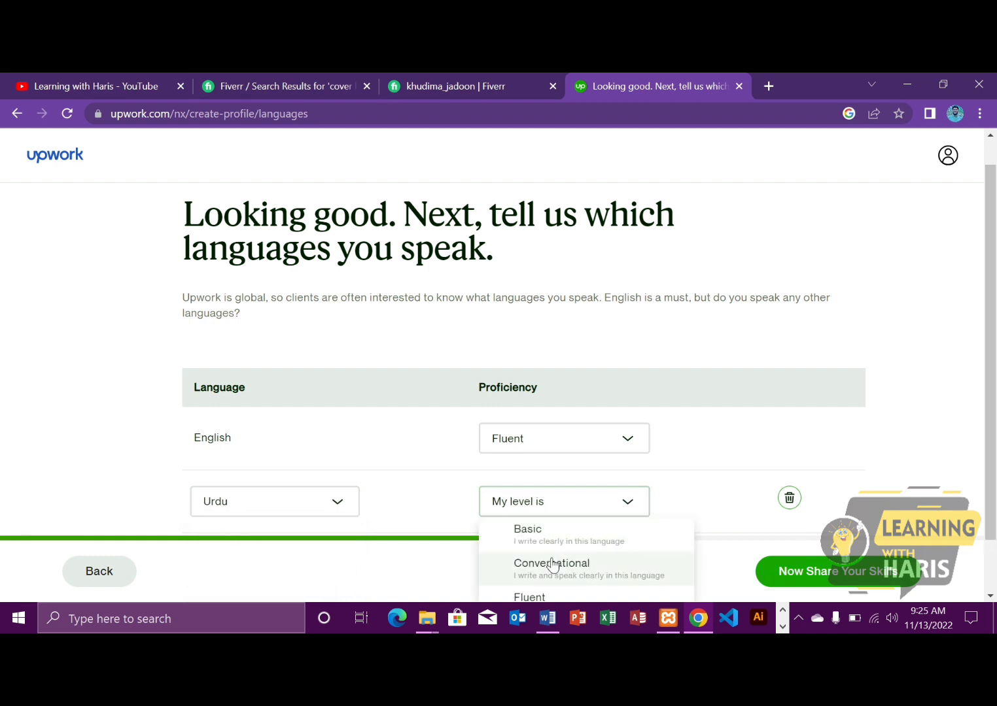
scroll(551, 588, "down", 1)
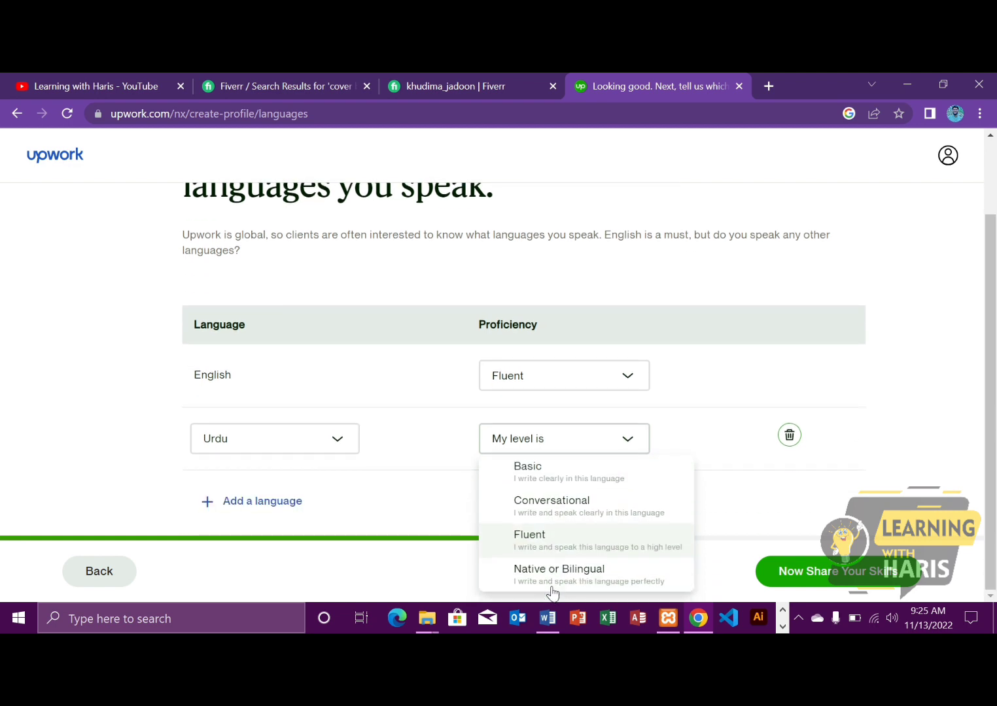
left_click(543, 576)
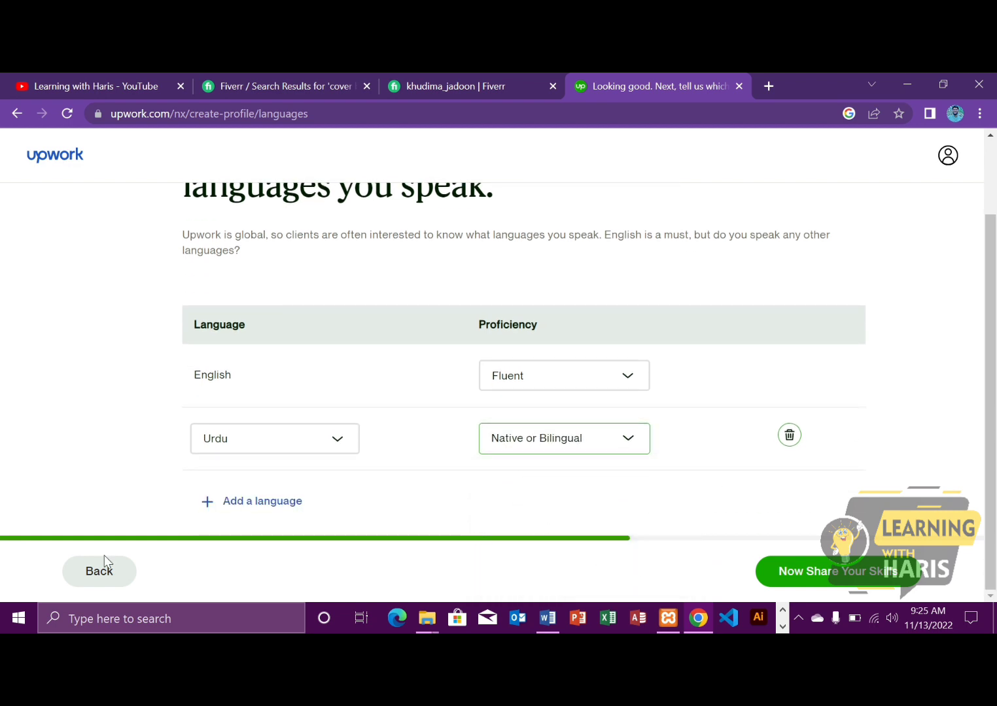
left_click(783, 582)
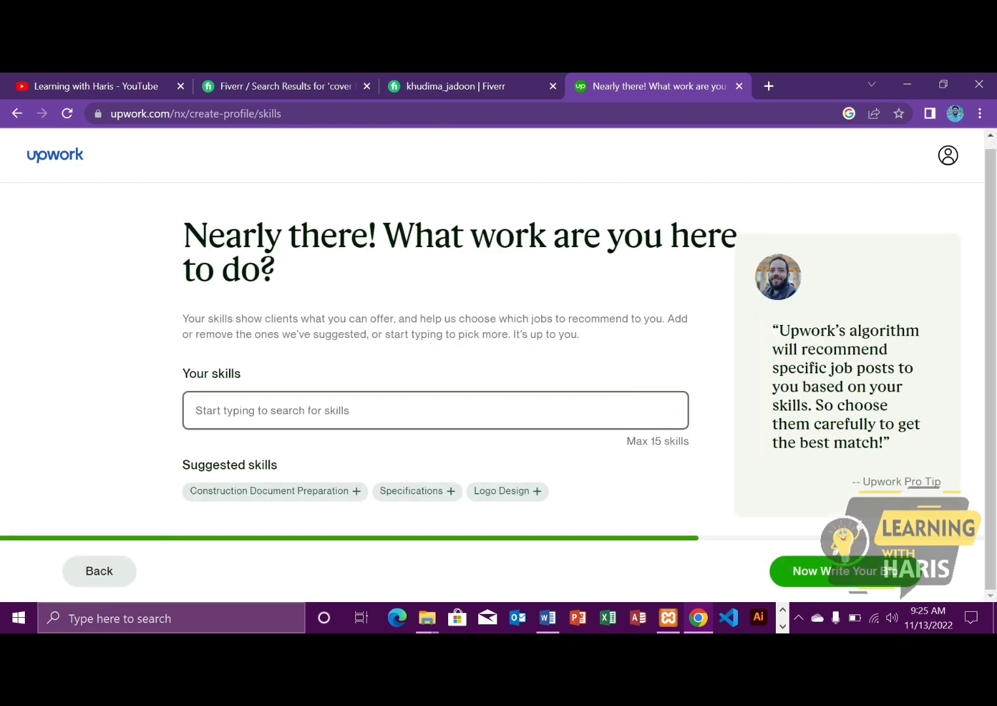
Step: Add Logo Design, Graphic Design, 3D Logo Reveal and T-Shirt Design as skills, then continue to the bio page
type("Logo")
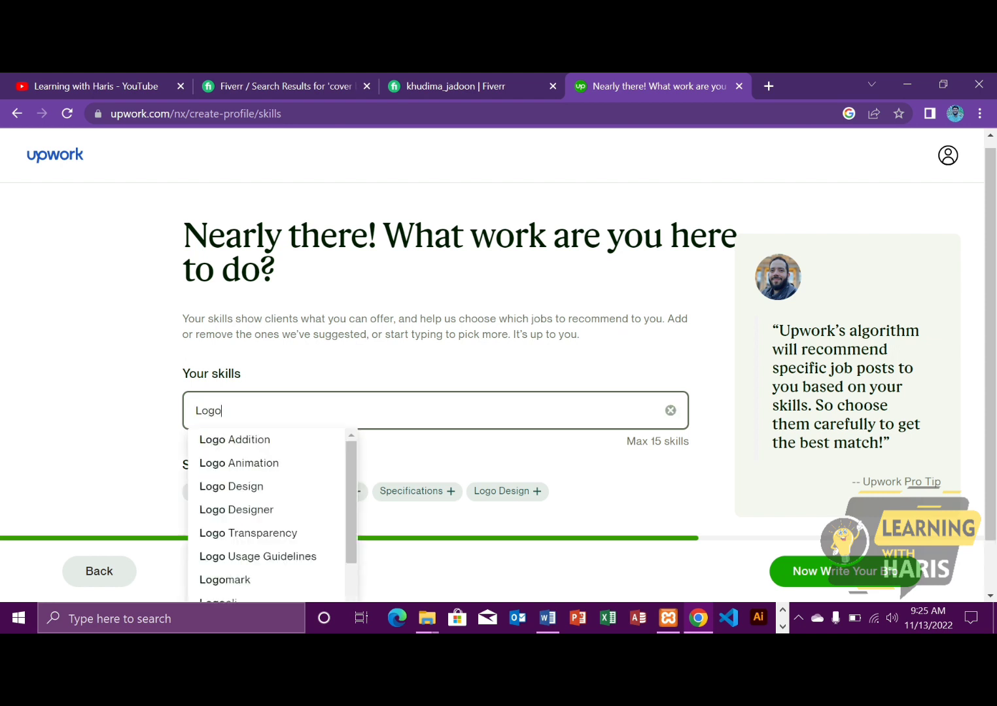
left_click(233, 490)
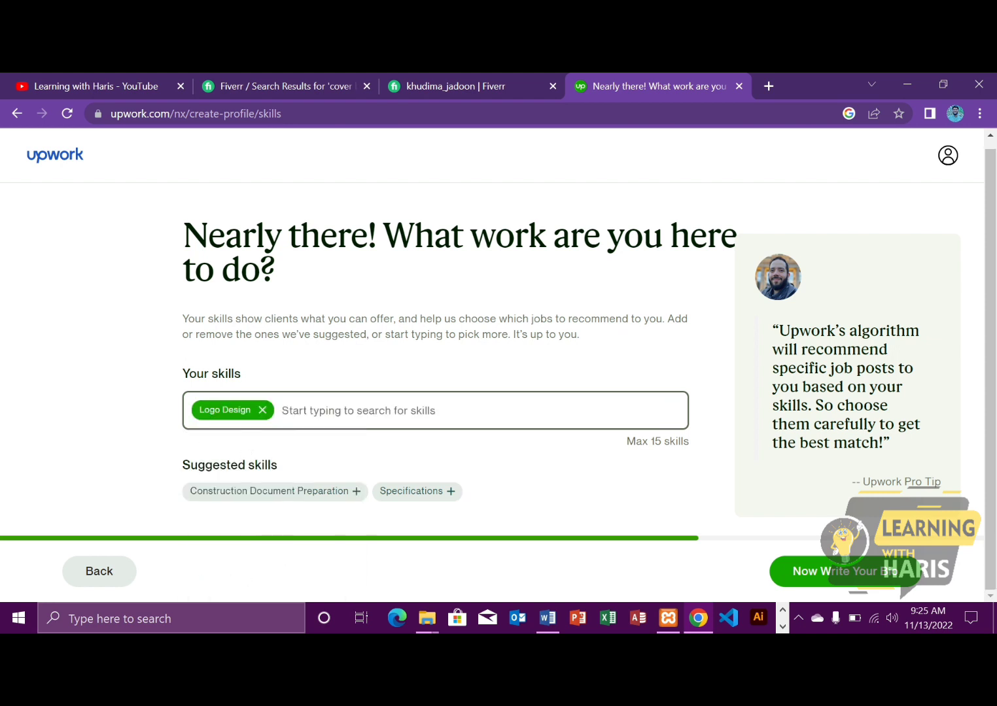
type("Graphic")
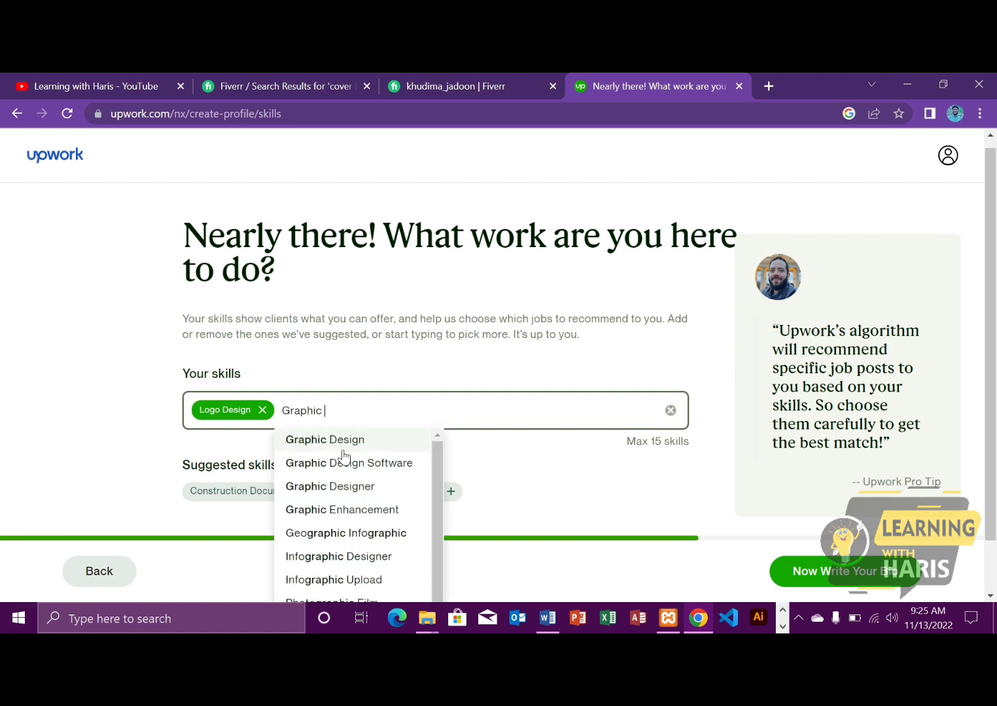
left_click(335, 442)
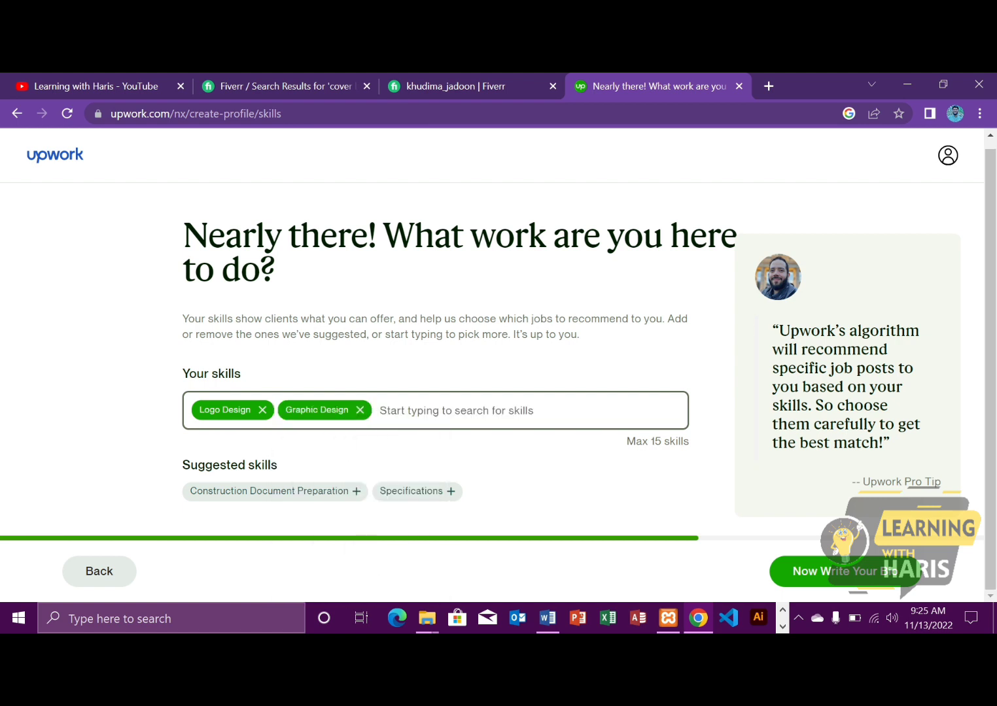
type("#d")
key("BackSpace")
key("BackSpace")
type("3D")
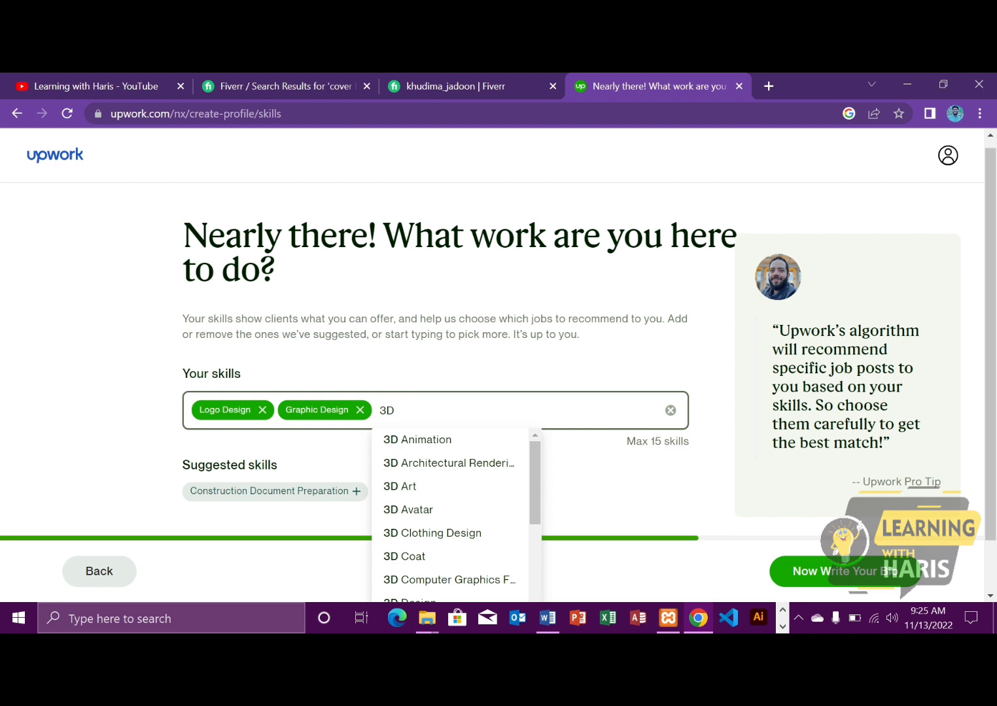
type(" logo")
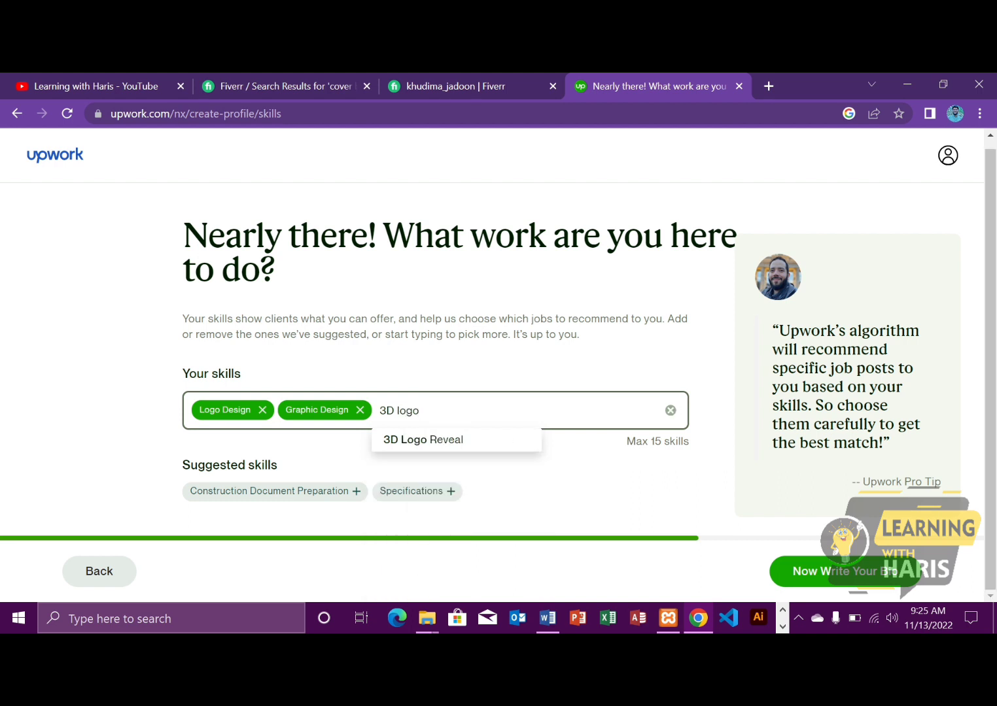
left_click(434, 440)
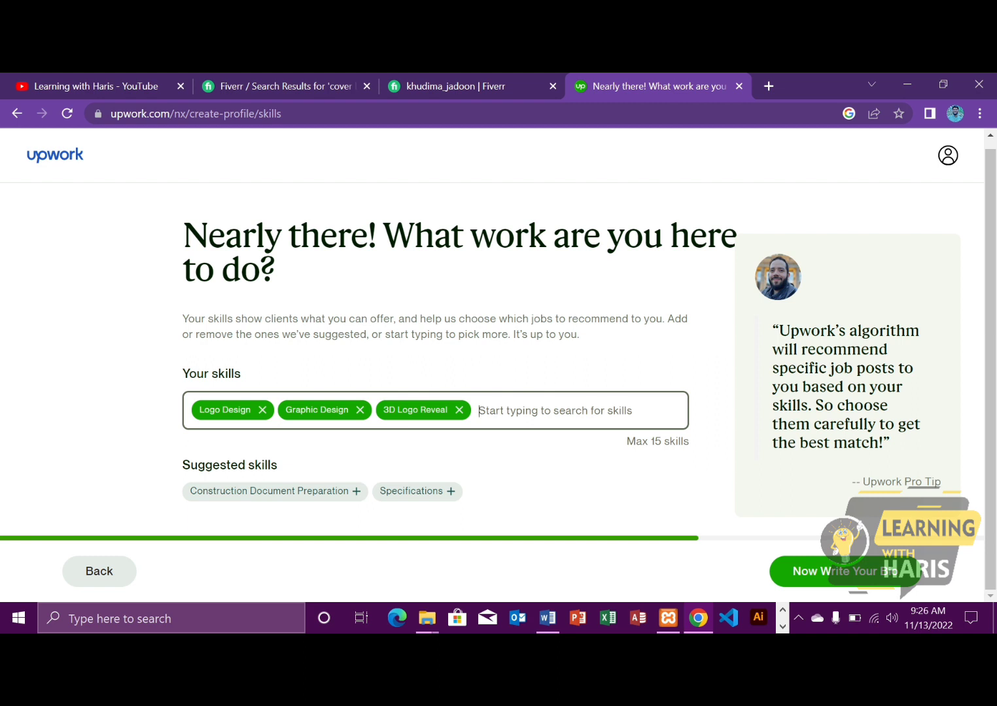
type("Shirt")
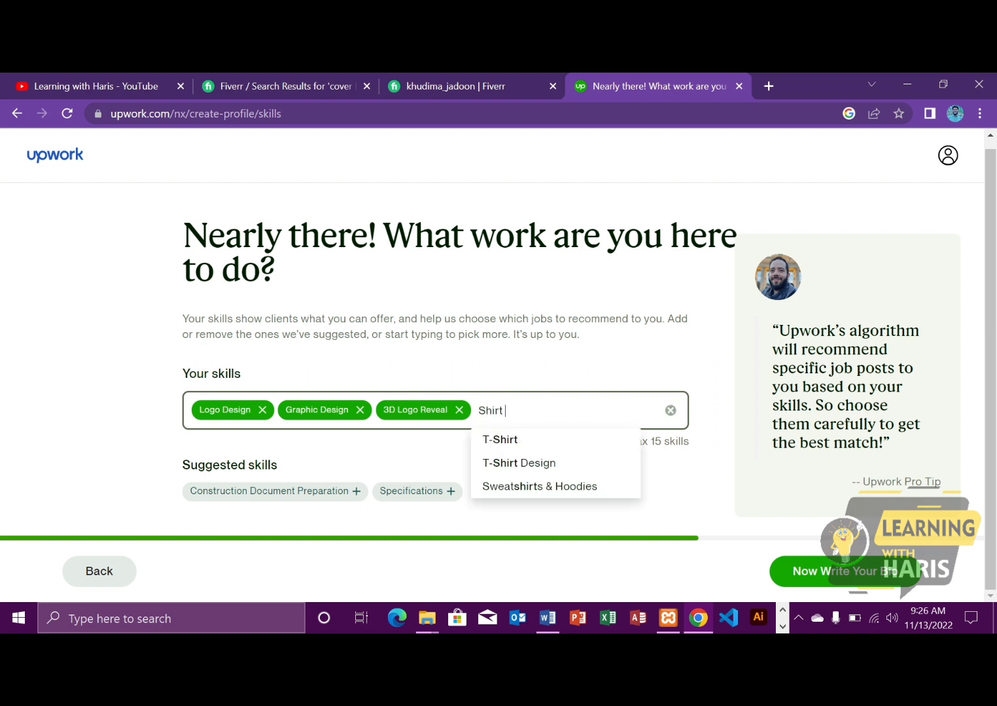
type(" Design")
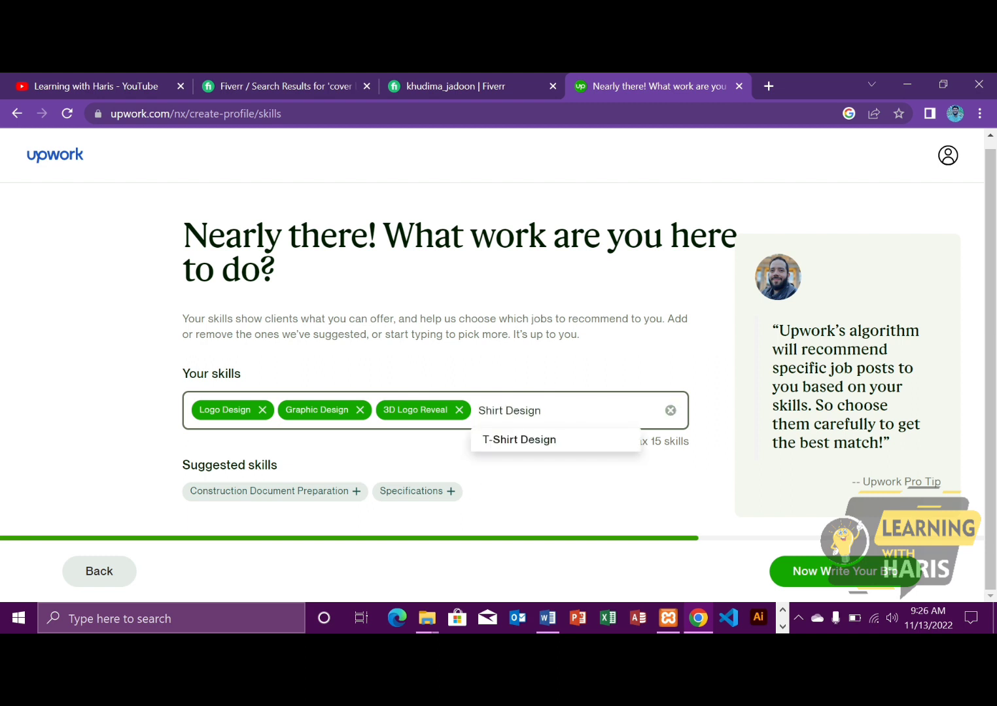
key("Return")
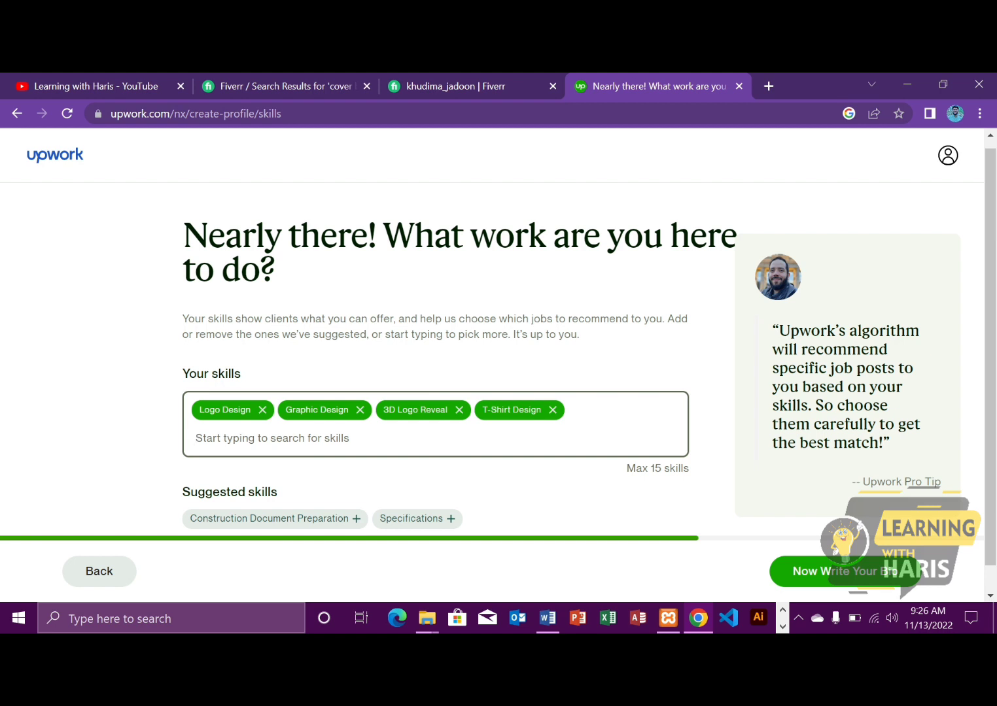
scroll(686, 368, "down", 1)
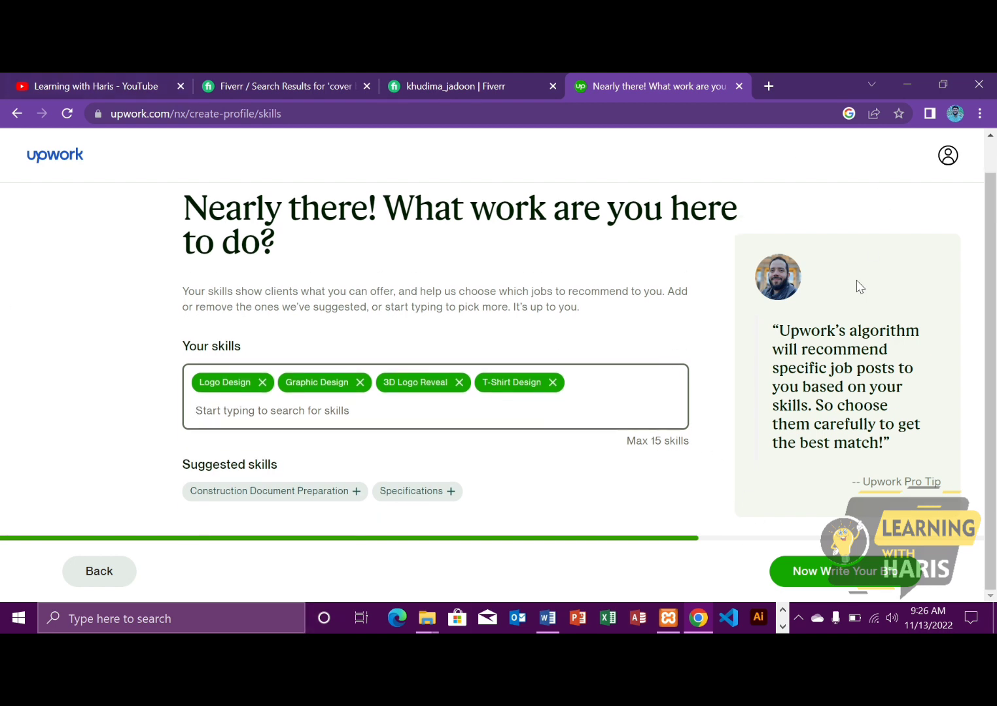
left_click(849, 567)
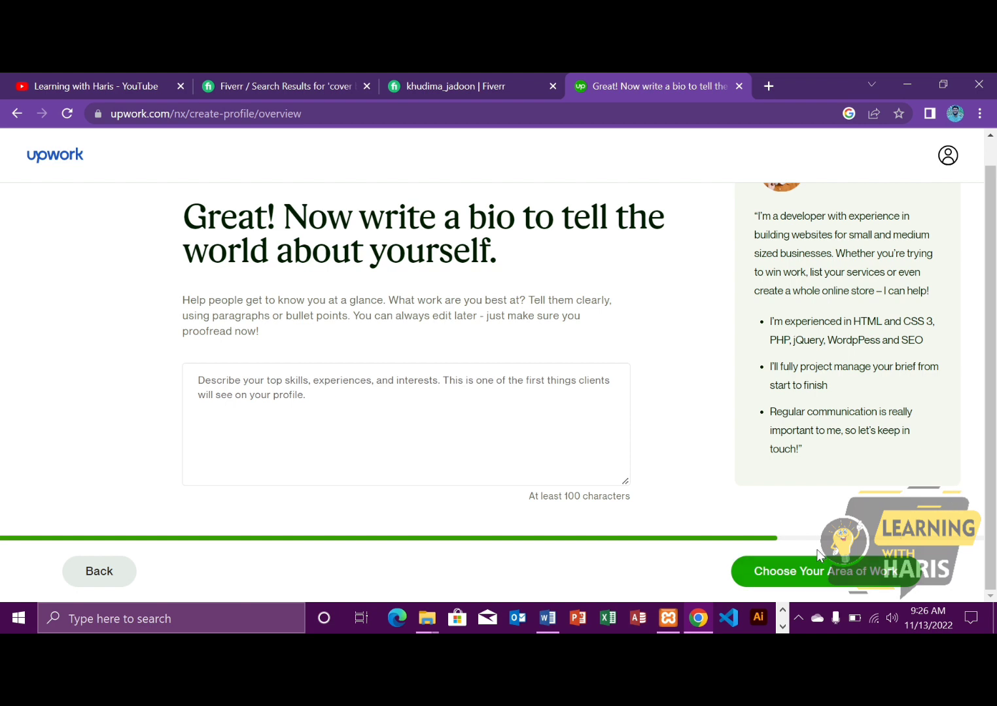
Step: Try to continue with an empty bio, which triggers the 'Enter your profile overview' warning, then open a new browser tab
left_click(822, 584)
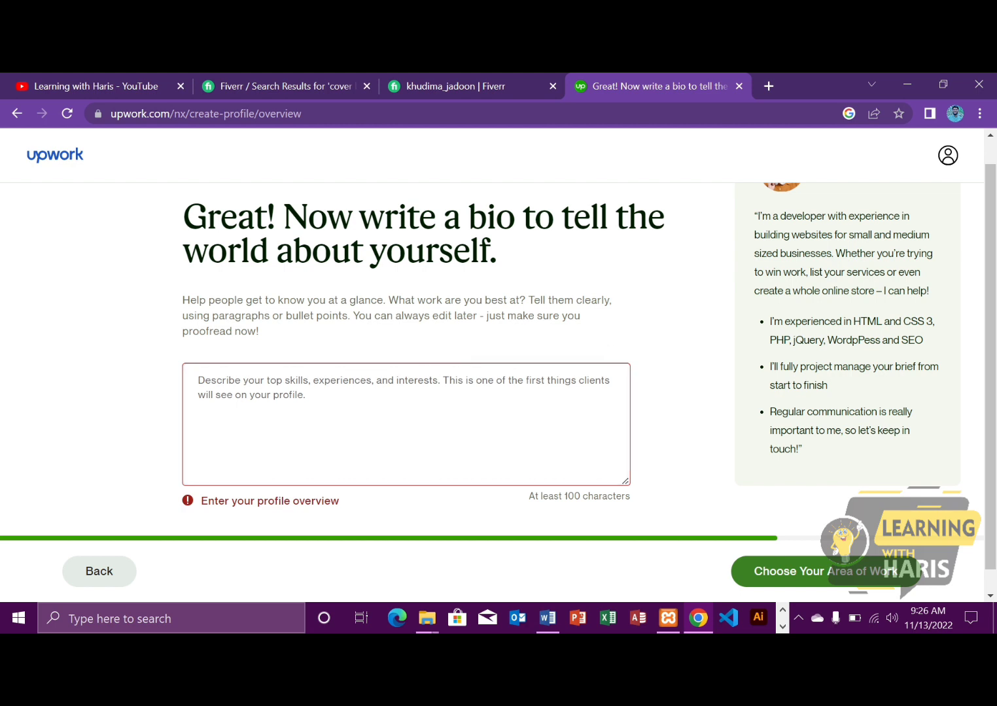
left_click(771, 91)
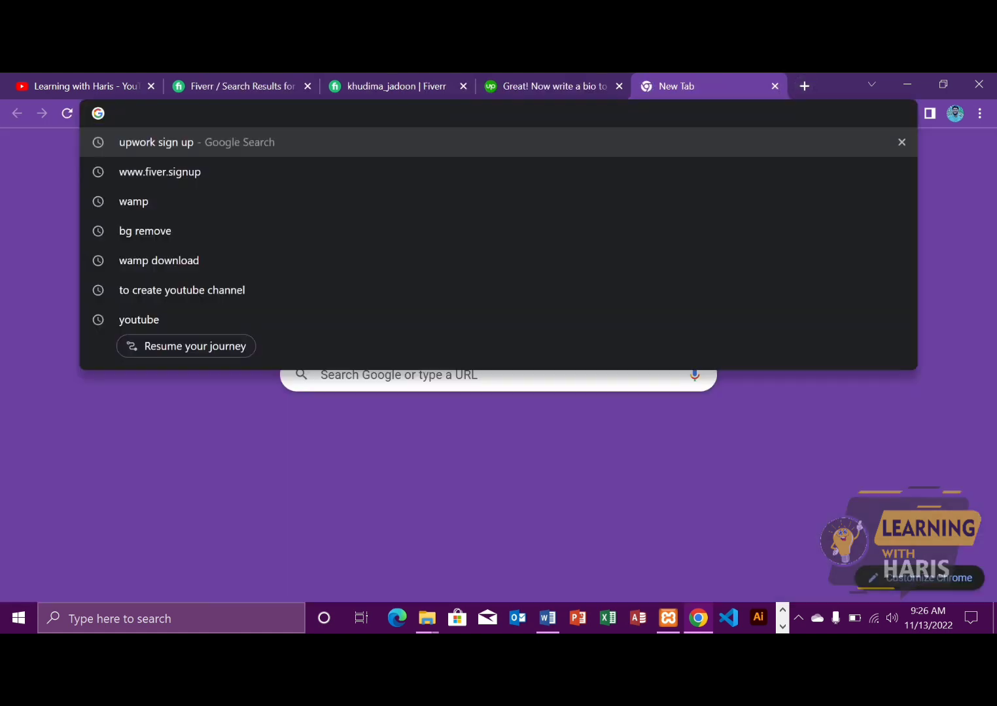
Step: Go to Fiverr and open its help and support page from the account menu
type("fiver")
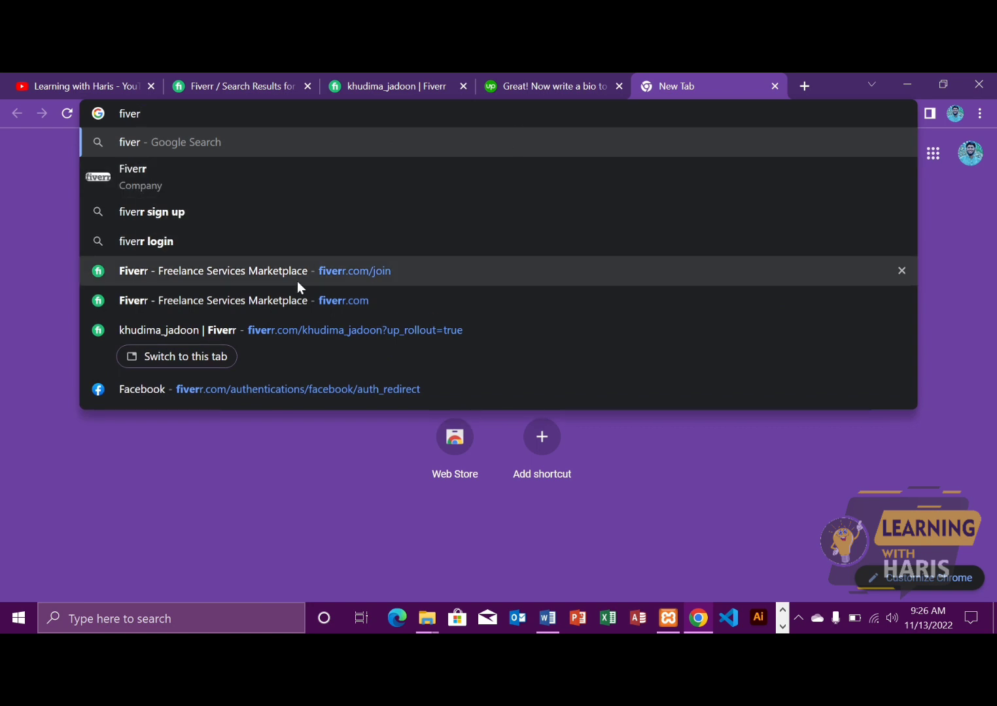
left_click(298, 244)
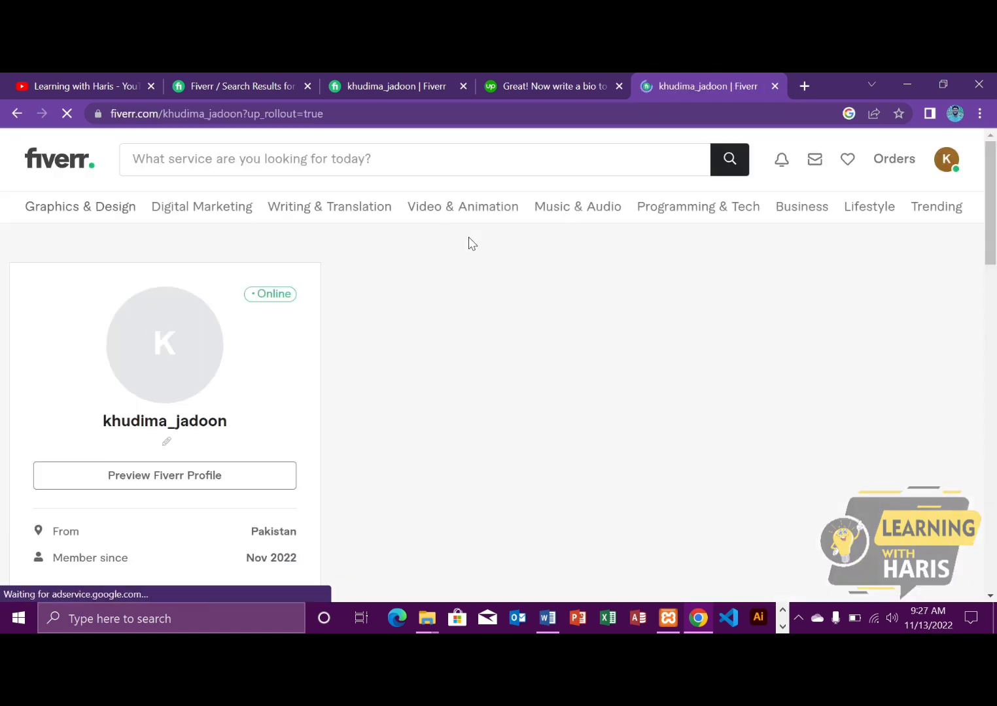
left_click(946, 171)
left_click(867, 475)
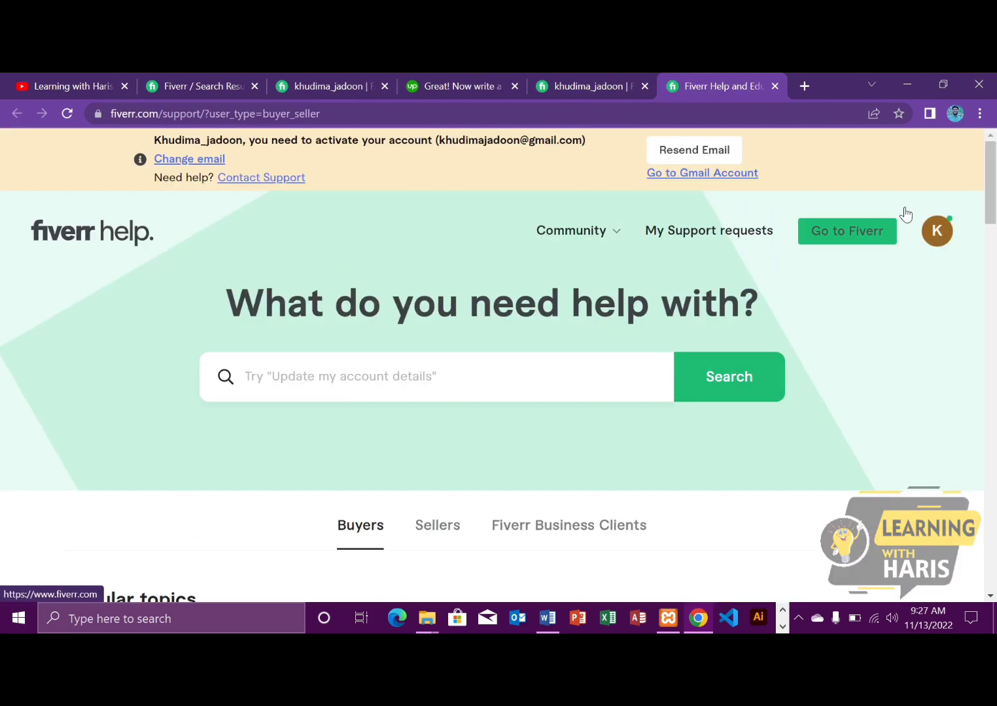
Step: Open the Fiverr profile page, close that tab, and return to the Upwork bio page
left_click(936, 251)
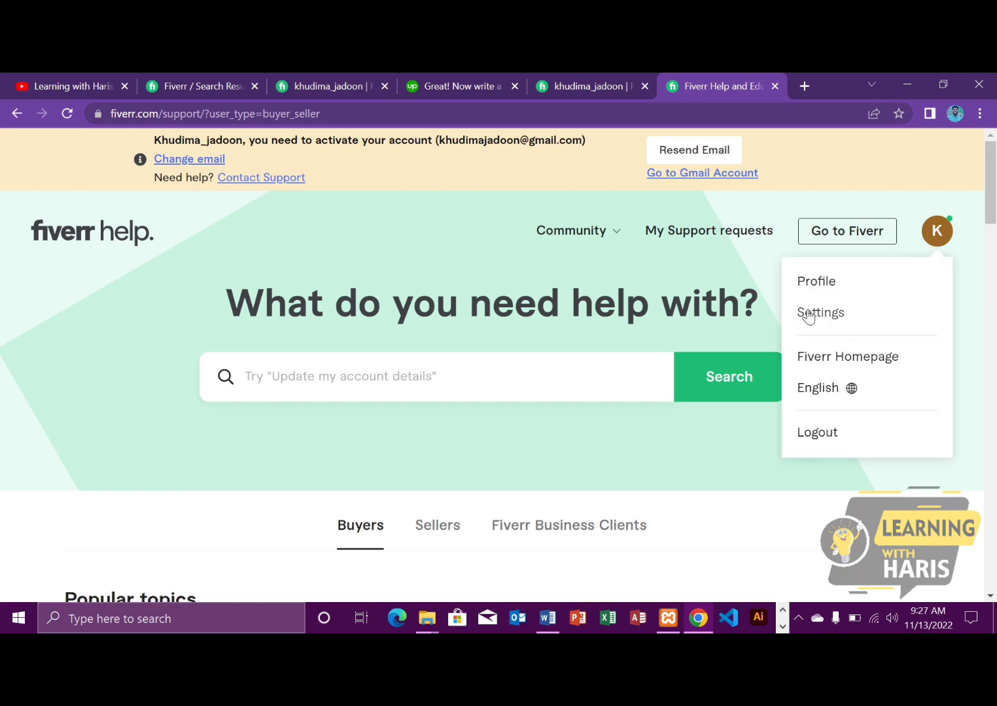
left_click(814, 283)
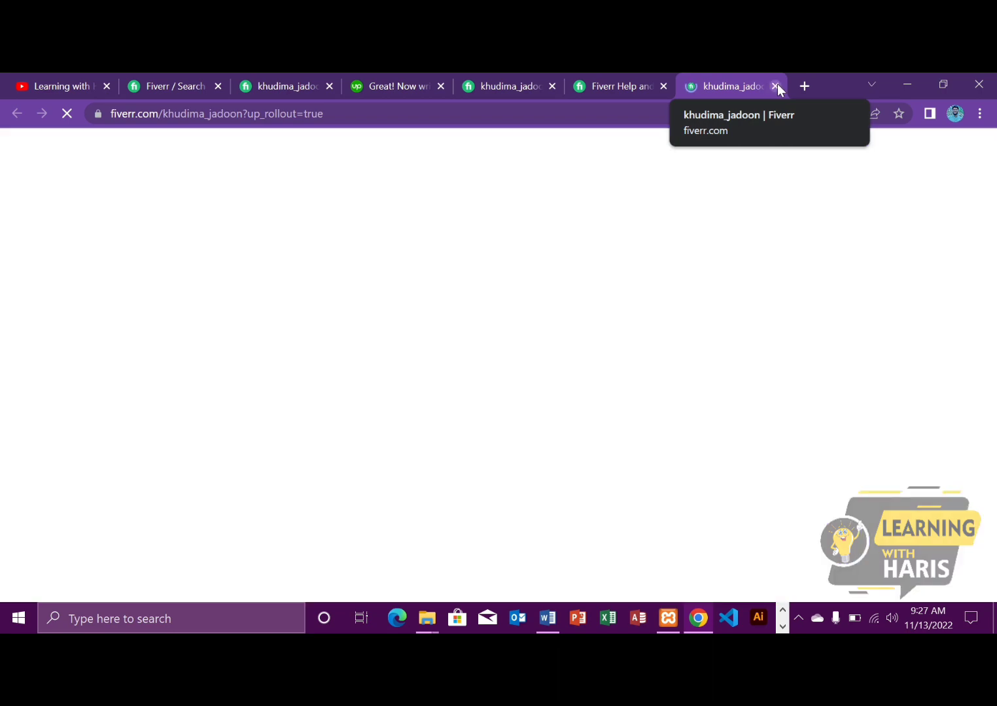
left_click(775, 87)
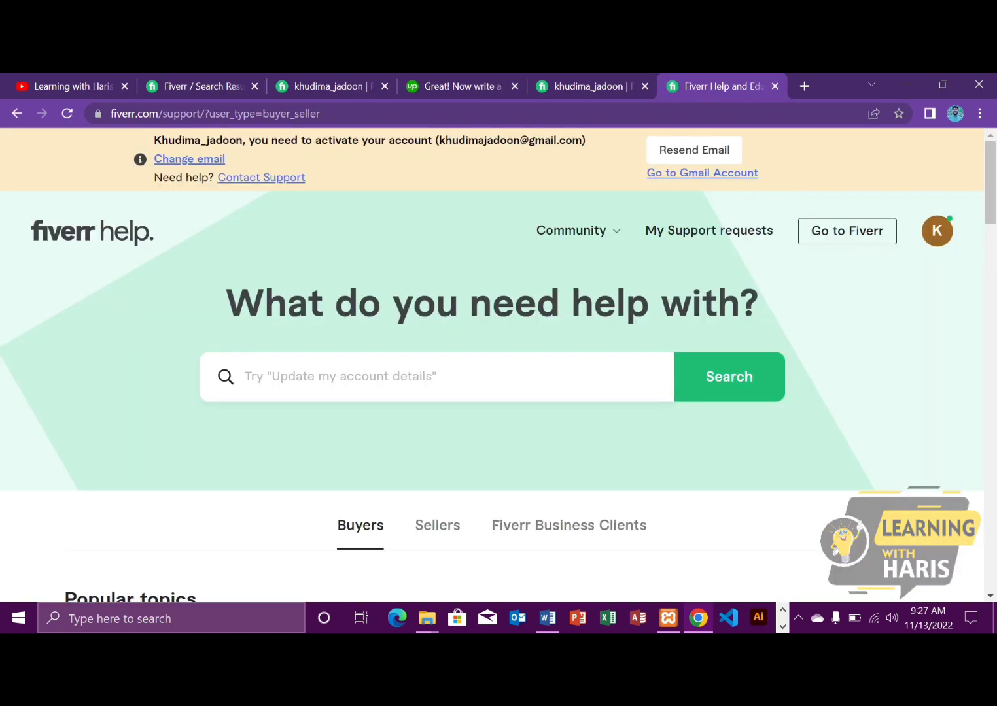
left_click(466, 87)
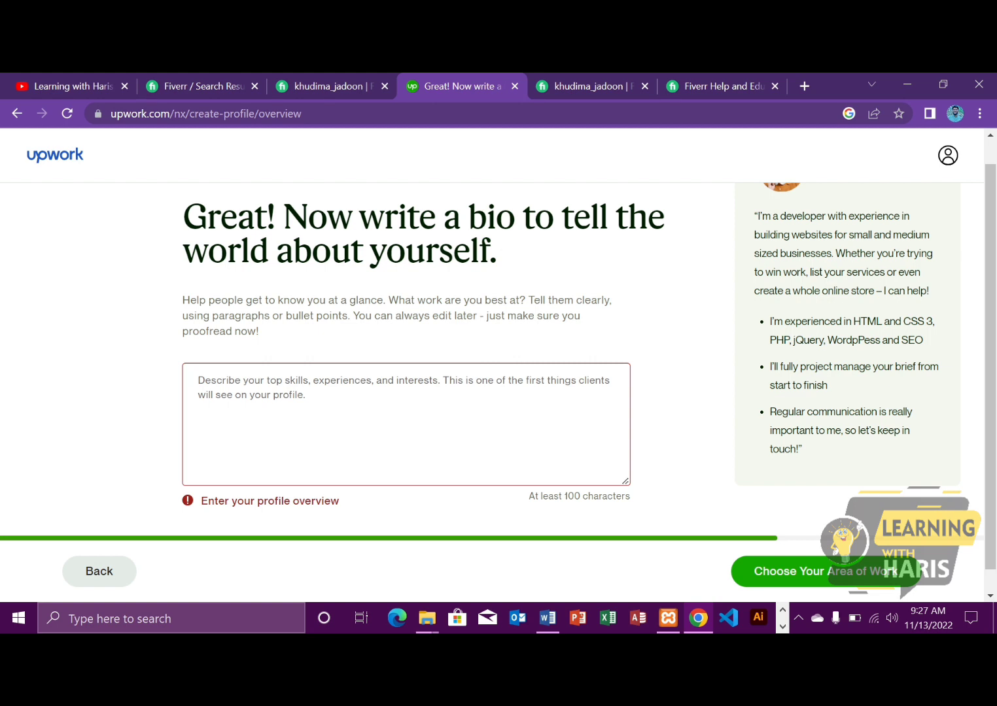
Step: Start the bio: the freelancer's name, an Abbottabad University of Science and Technology degree, and Graphic Designer since 2018
type("I am ")
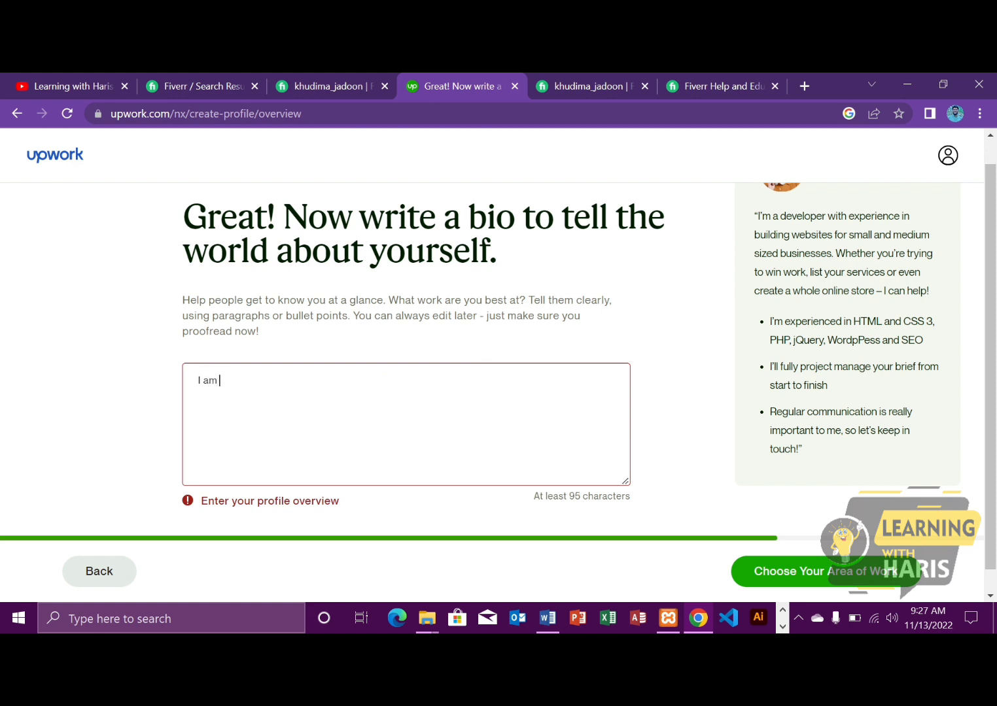
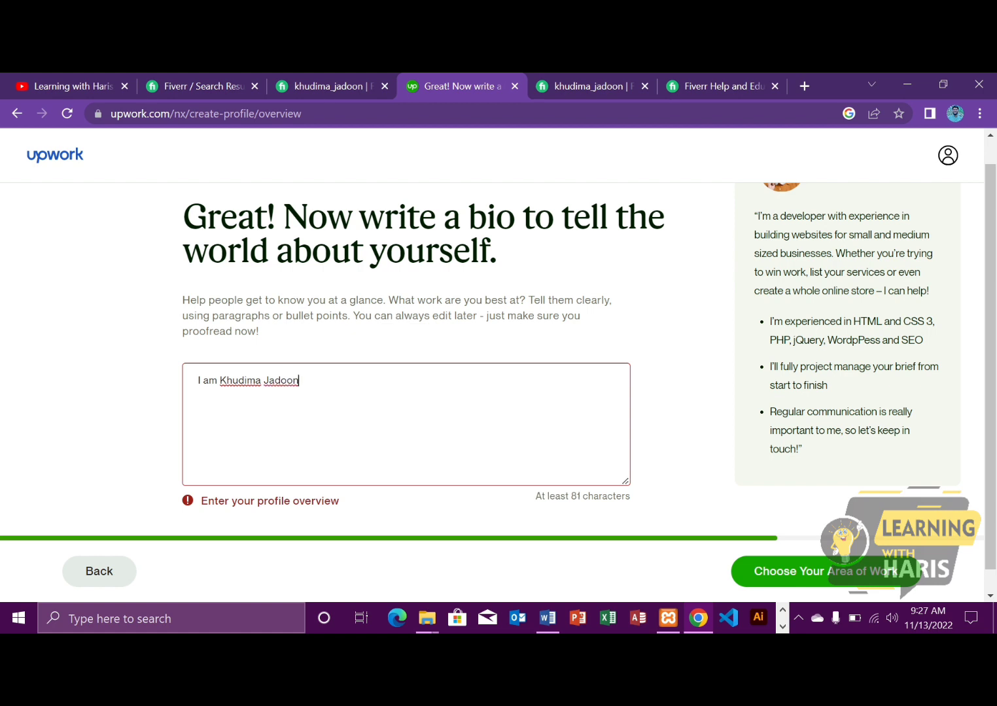
type(" Graduate from Ab")
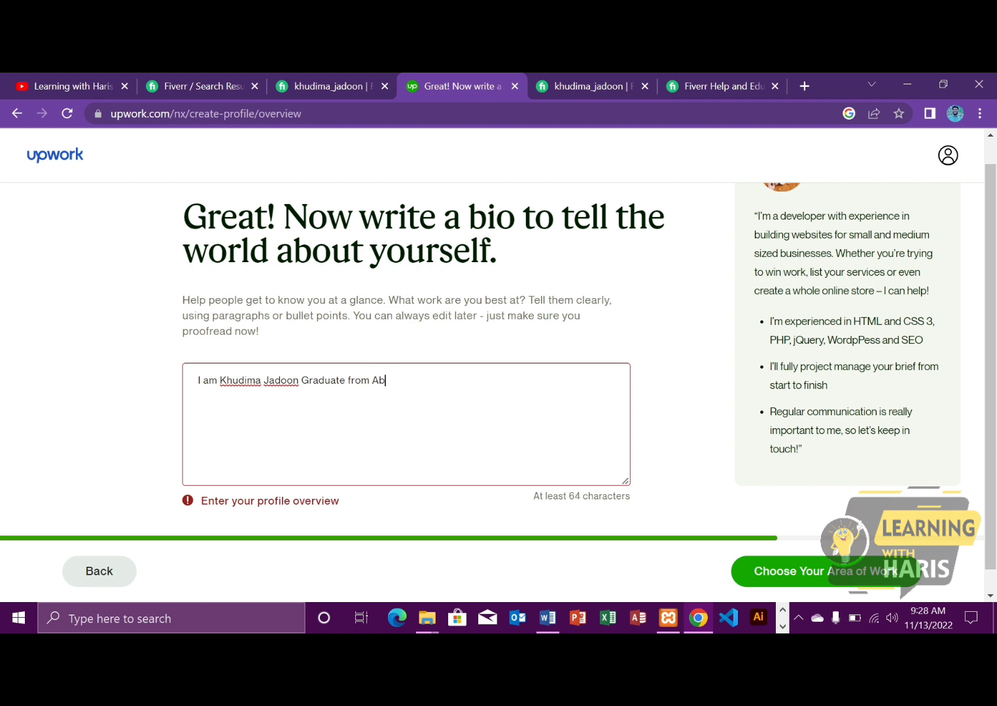
type("bottabad University of Science")
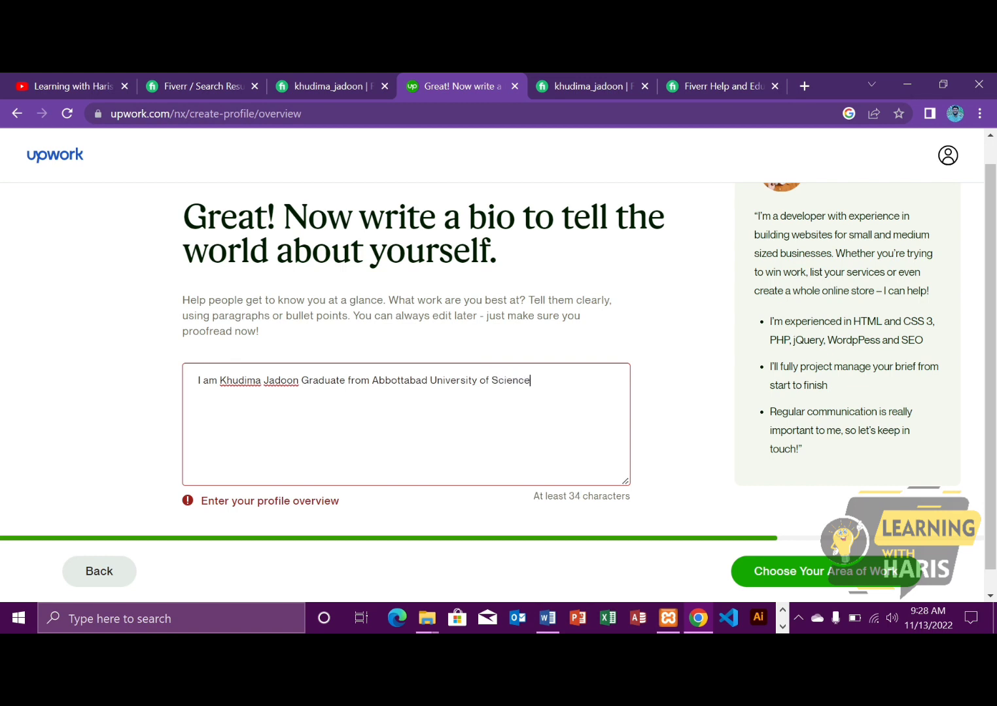
type(" and Technolo")
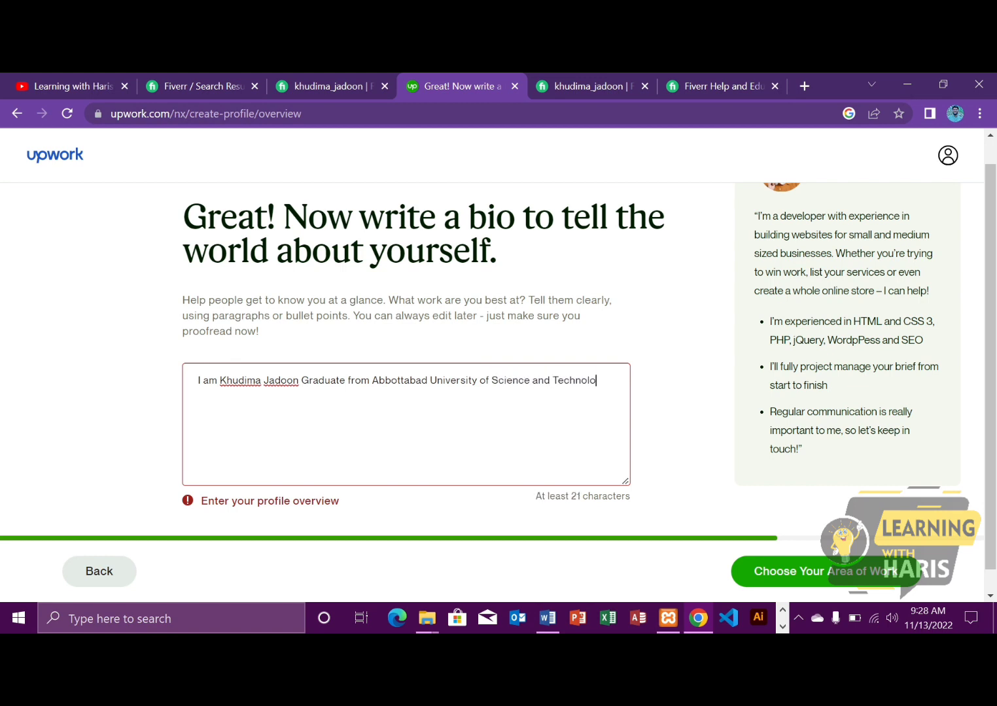
type("gy. I am working as a Gra")
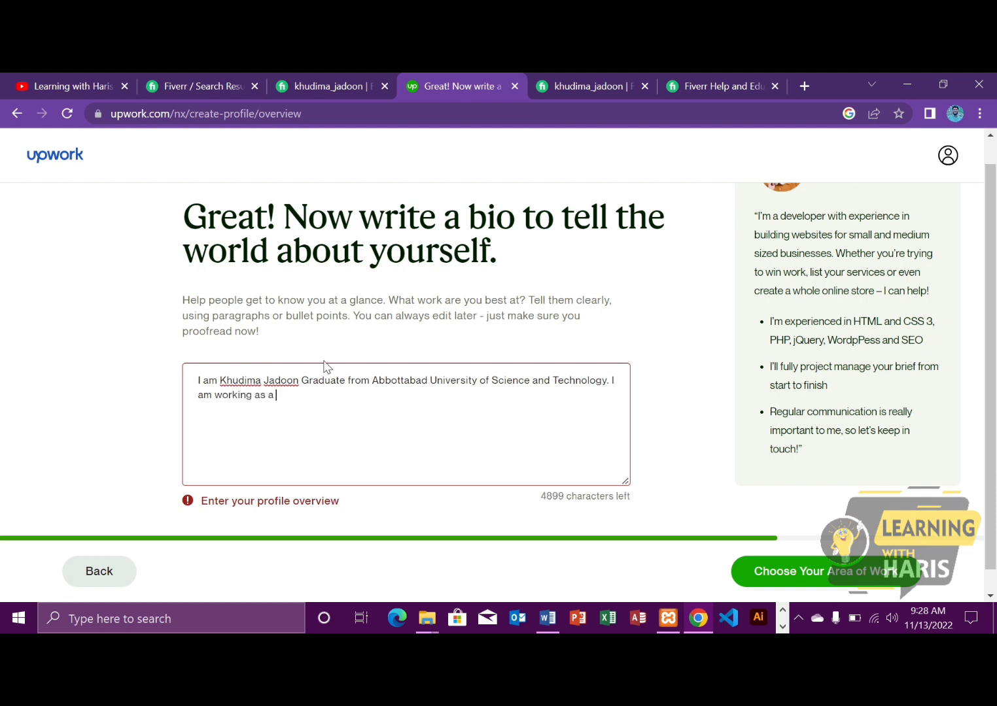
type("phiv")
key("BackSpace")
type("c Designer since ")
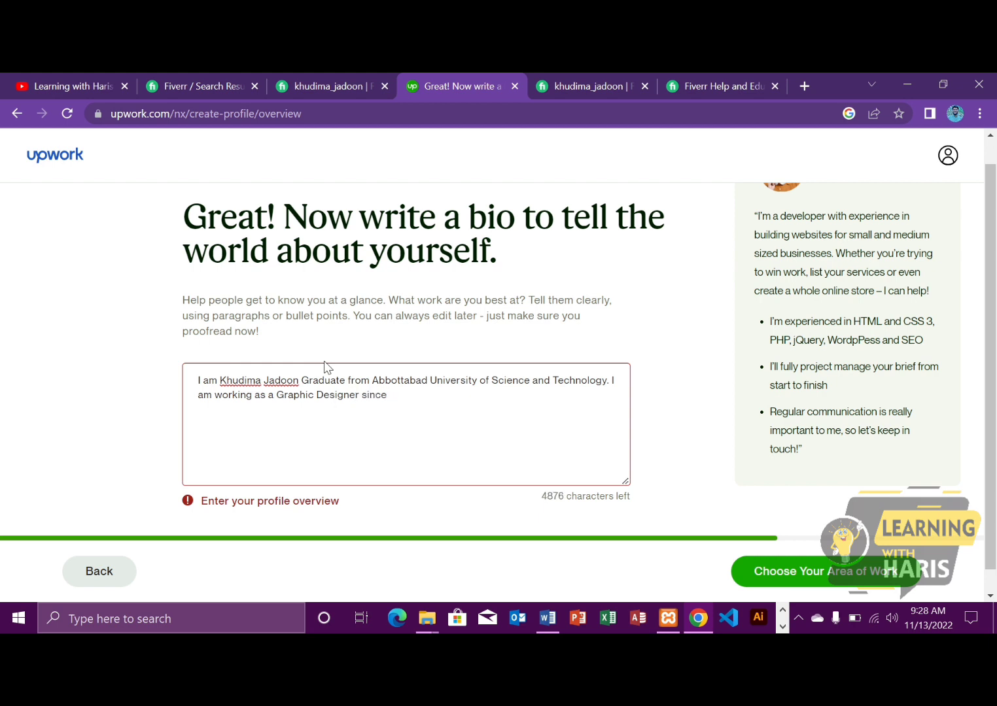
type("2018. I have")
Step: Add 'more than 4 years of experience in this field.', fixing 'experinece' with the spelling suggestion
type("more than 4")
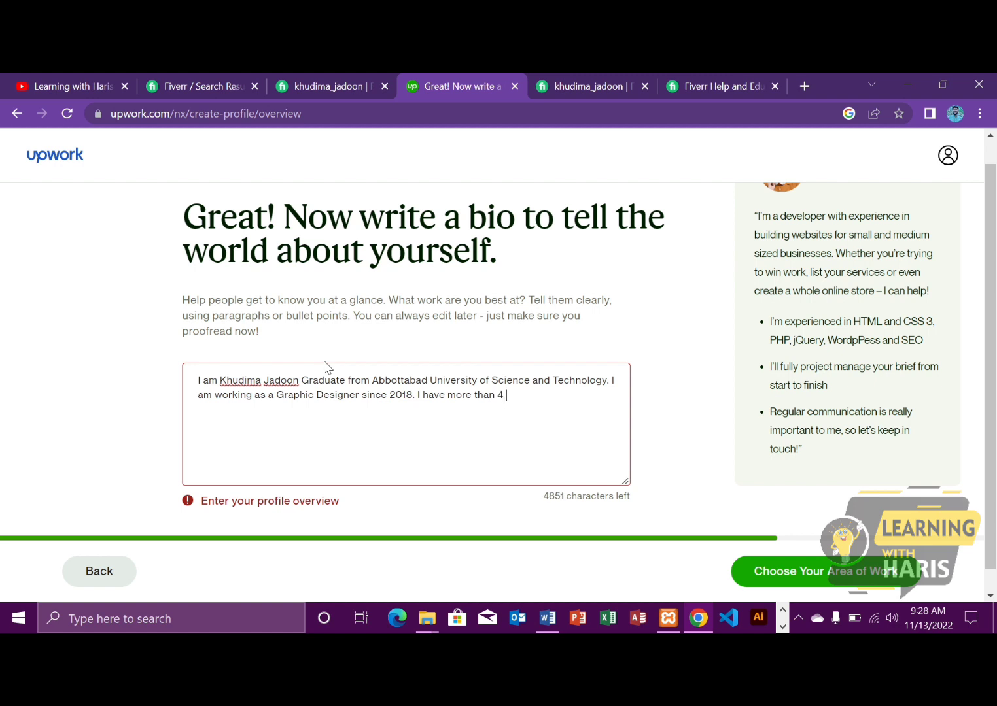
type(" years of experinece in this ")
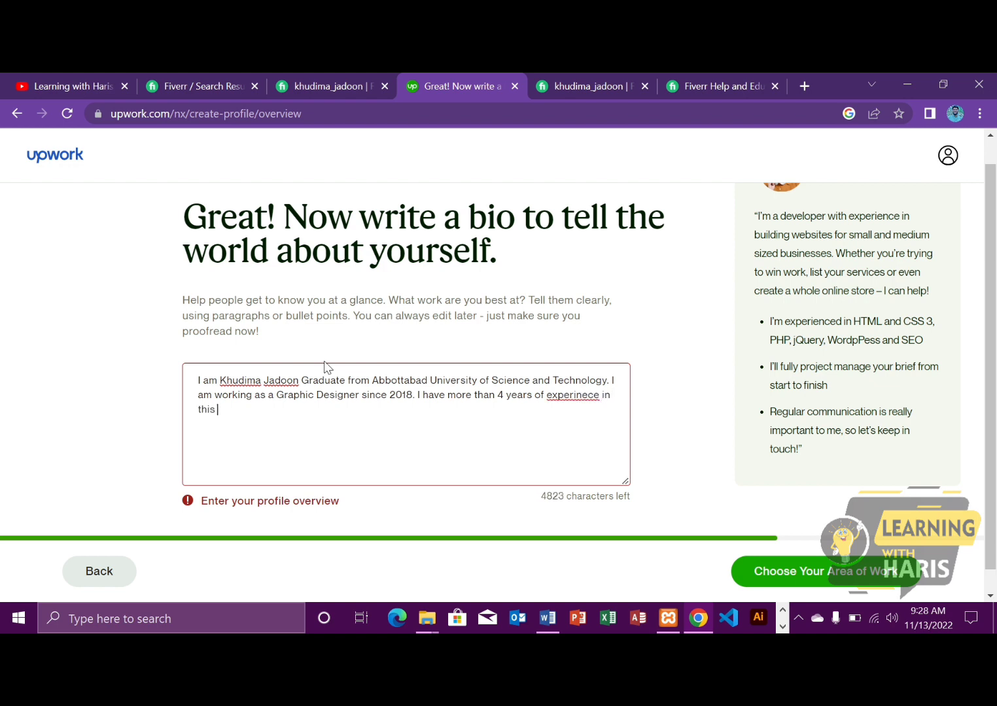
type("field")
right_click(567, 395)
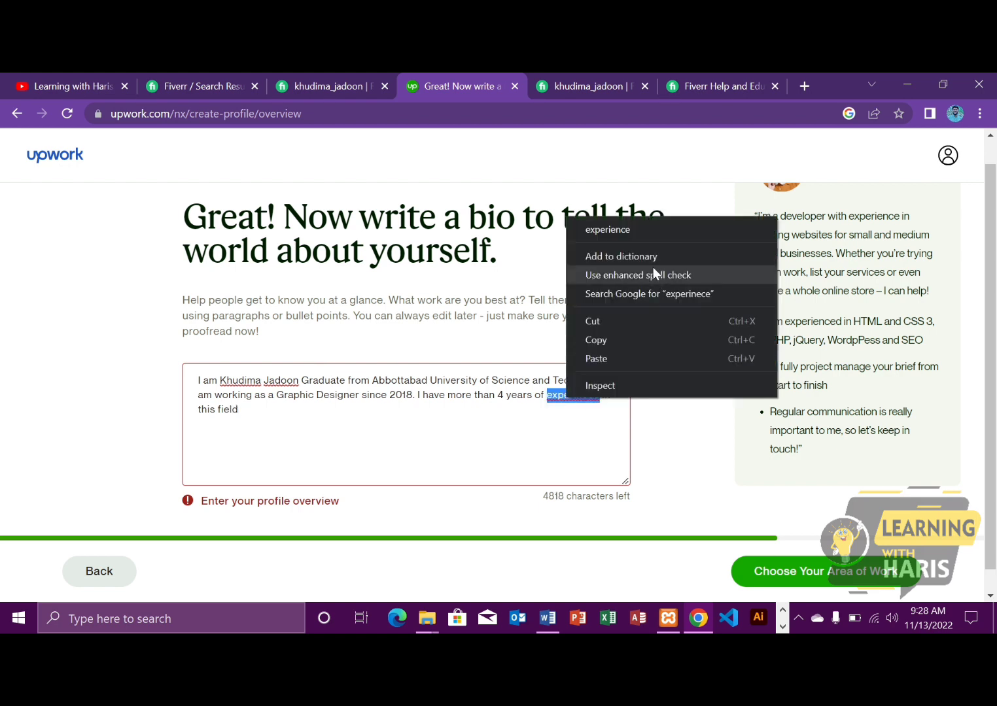
left_click(636, 237)
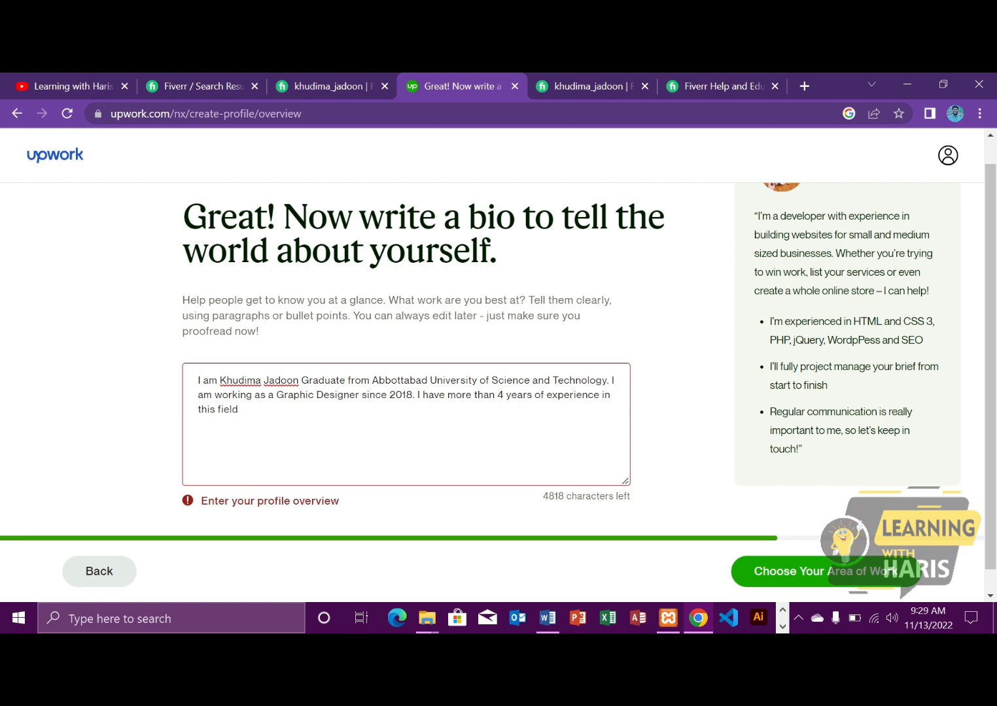
type(".")
Step: Save the bio and open the 'Search for a service' category list on the services step
left_click(813, 564)
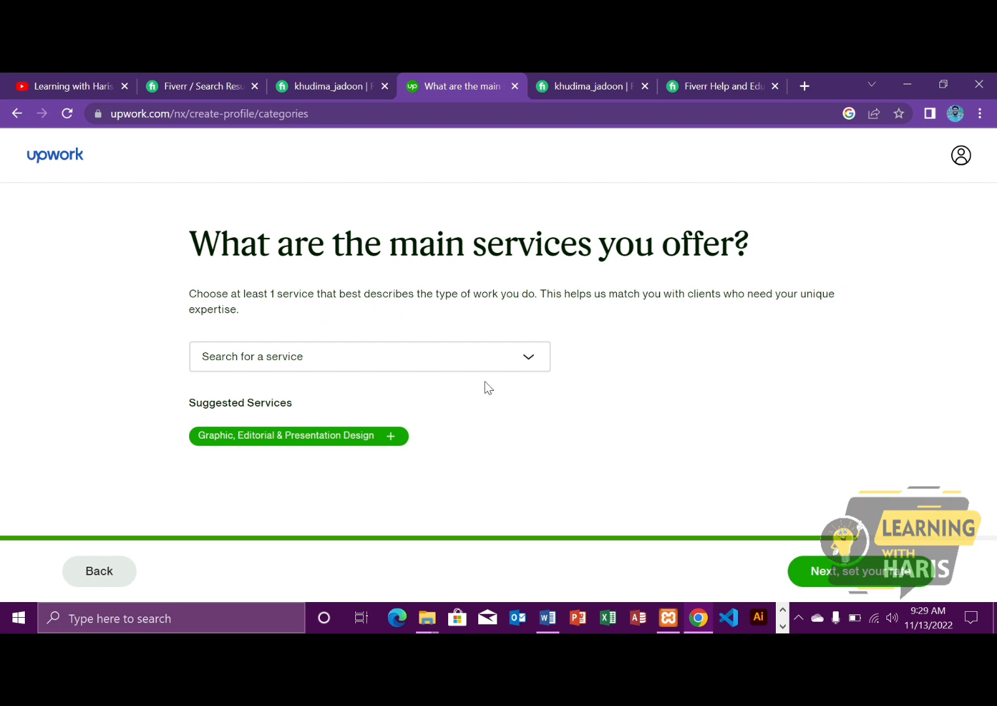
left_click(500, 364)
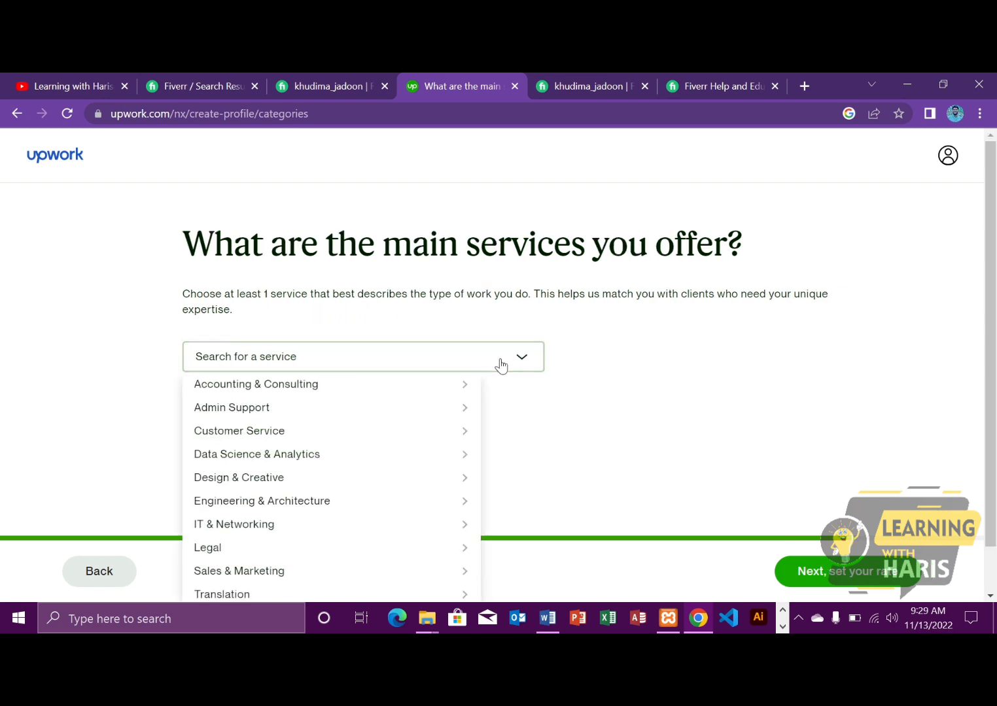
left_click(358, 363)
left_click(357, 363)
Step: Browse the service categories in the dropdown, then close it
scroll(363, 472, "down", 1)
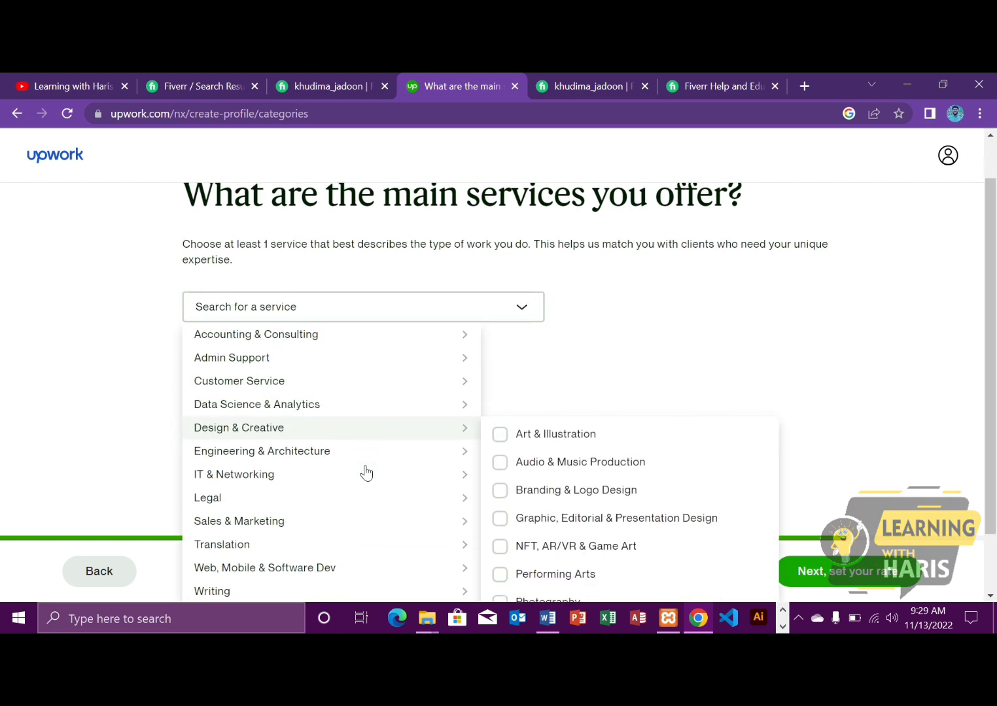
mouse_move(276, 575)
scroll(276, 576, "down", 1)
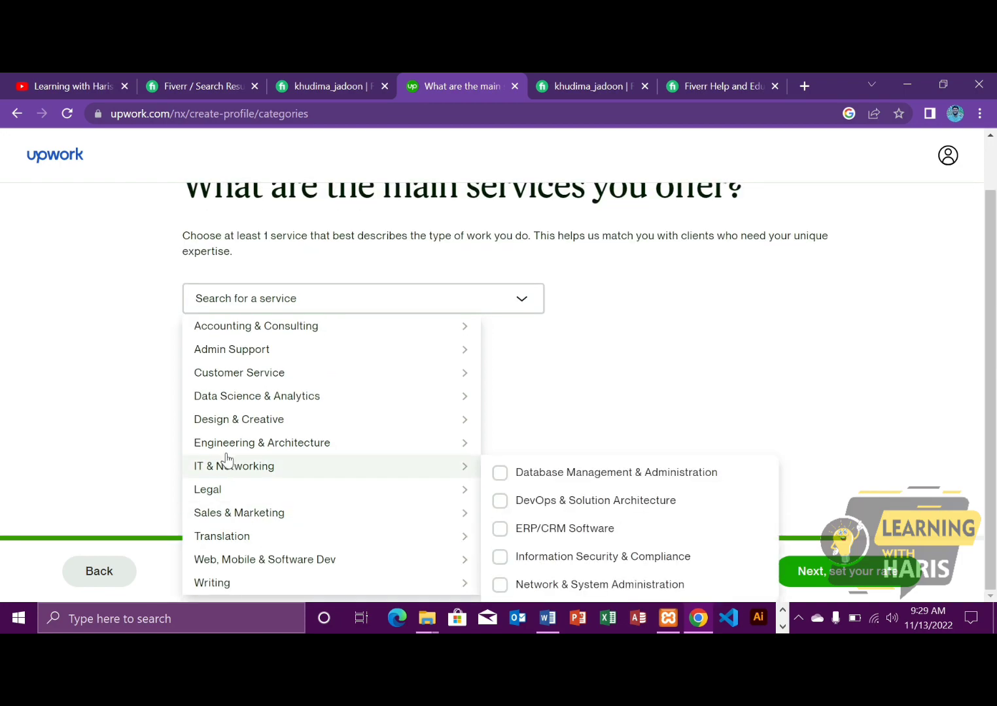
mouse_move(439, 407)
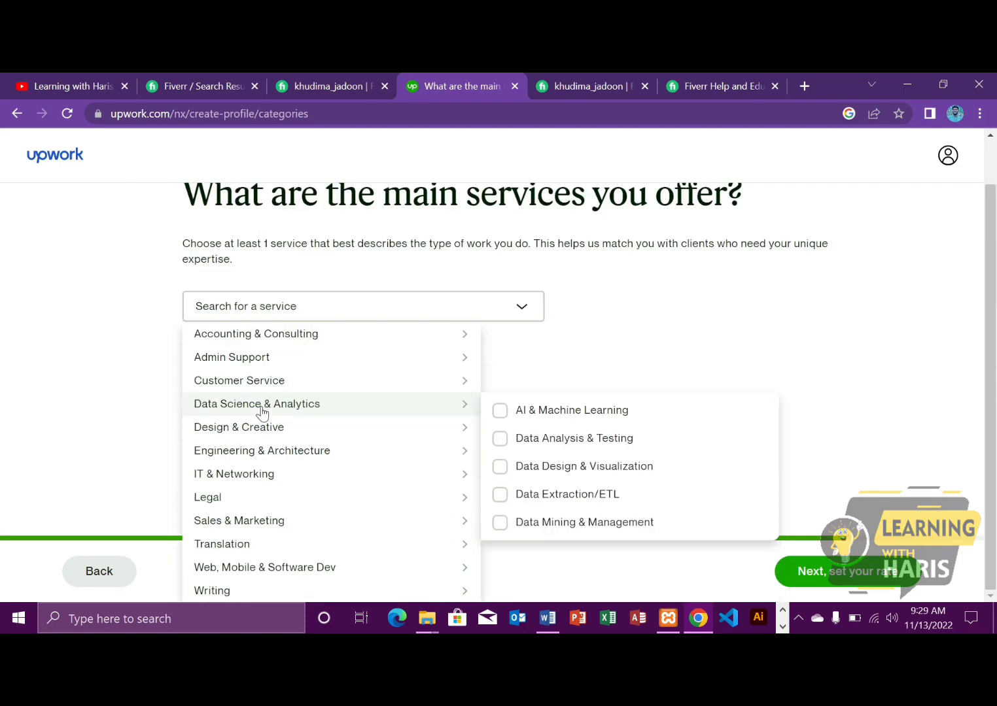
mouse_move(270, 480)
mouse_move(230, 364)
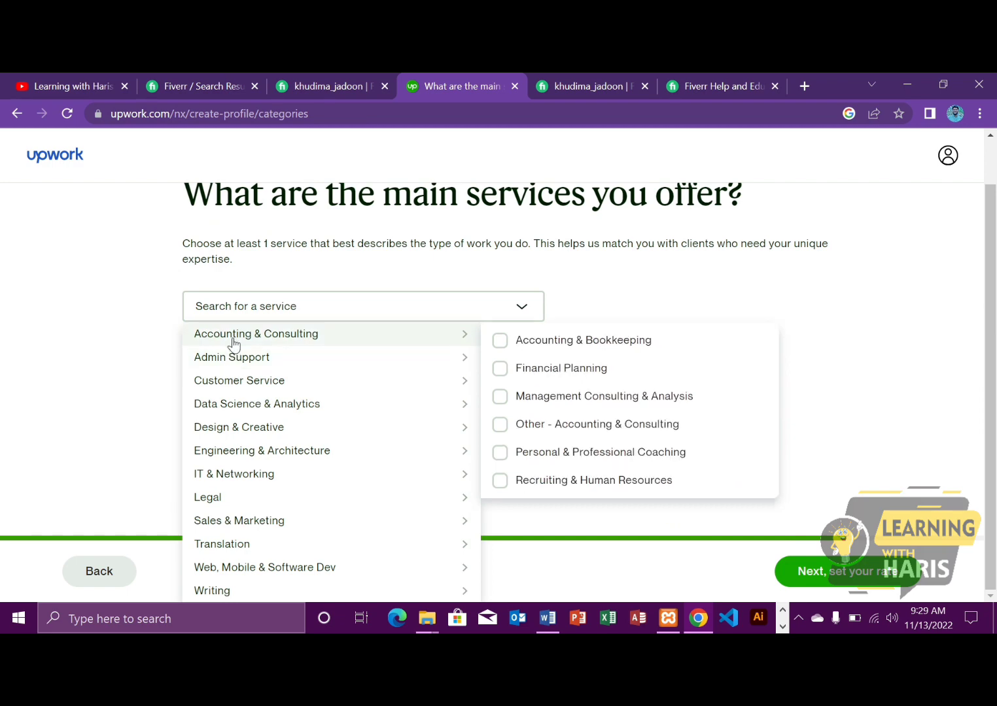
mouse_move(242, 427)
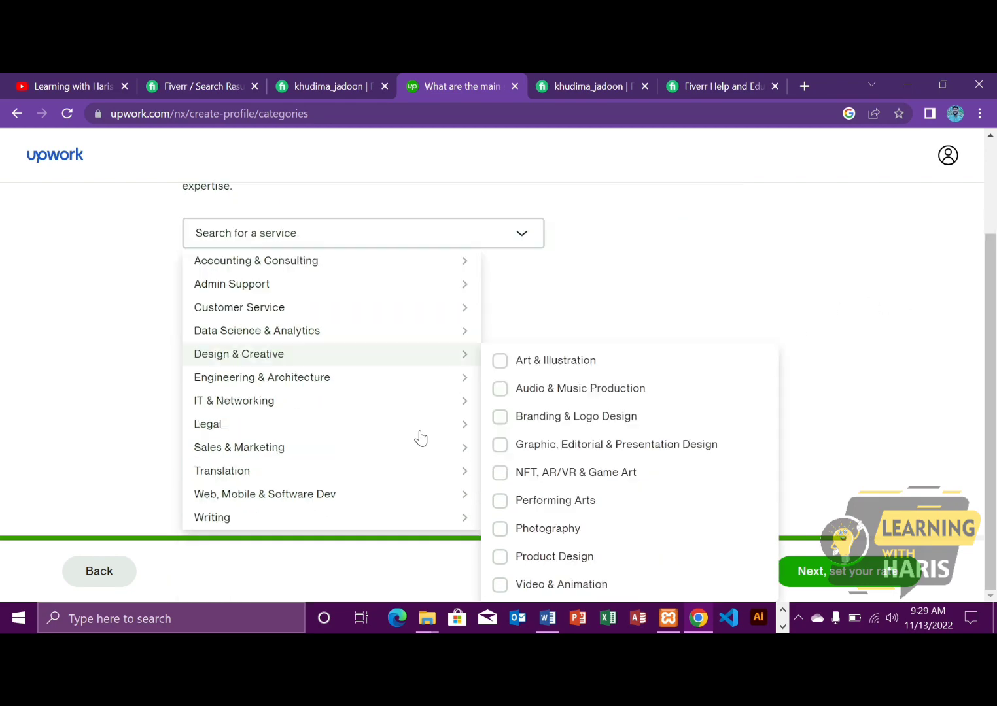
mouse_move(478, 370)
left_click(568, 308)
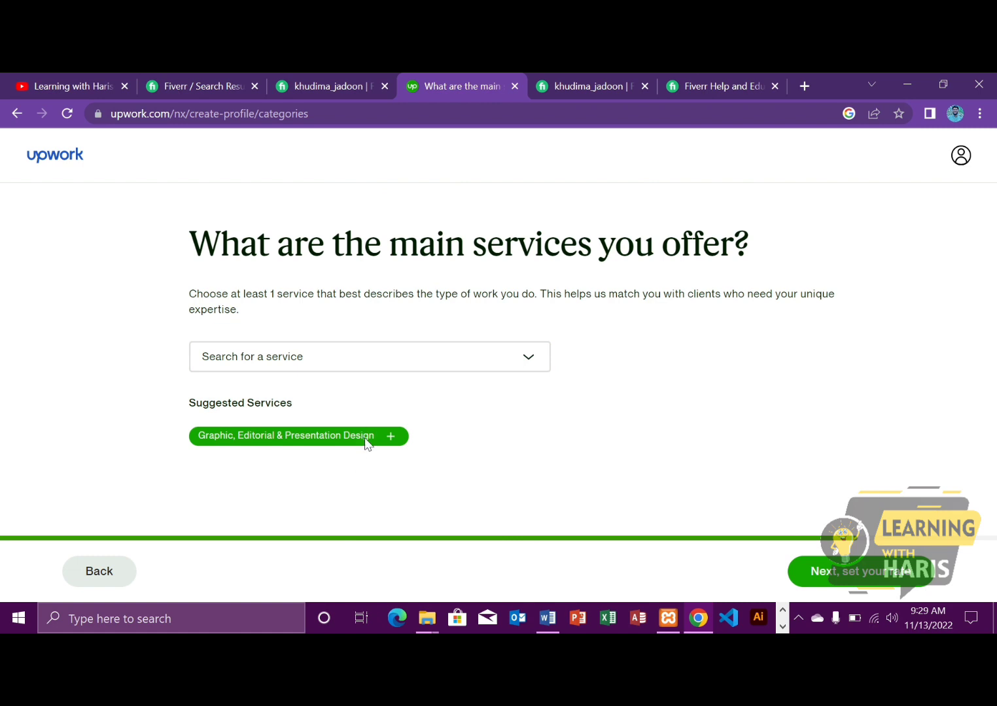
left_click(393, 438)
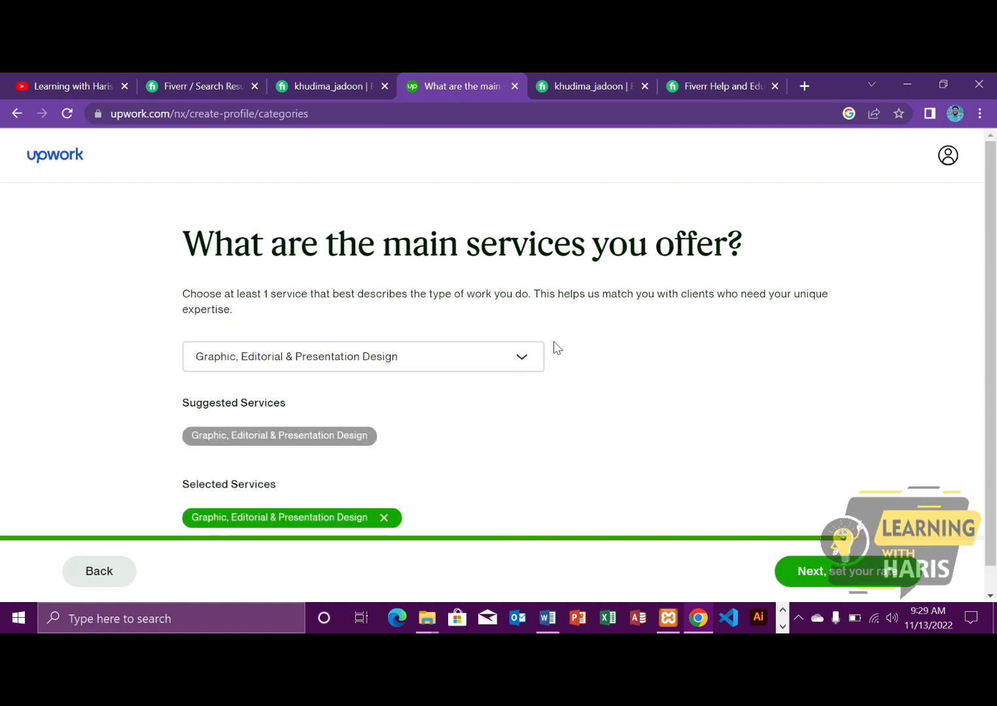
left_click(510, 365)
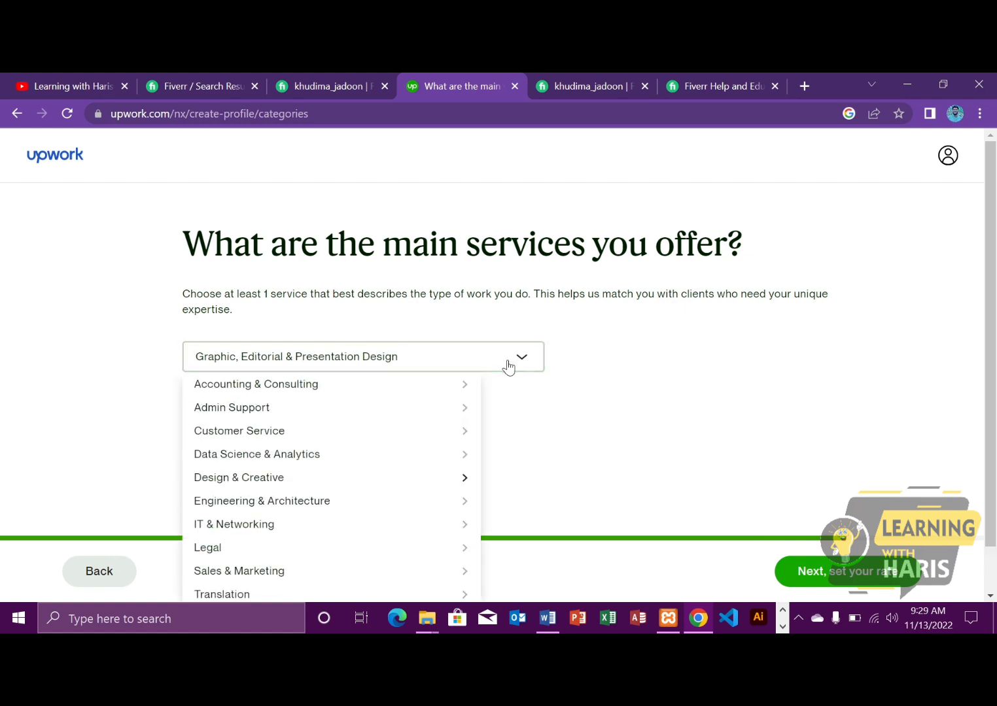
mouse_move(338, 530)
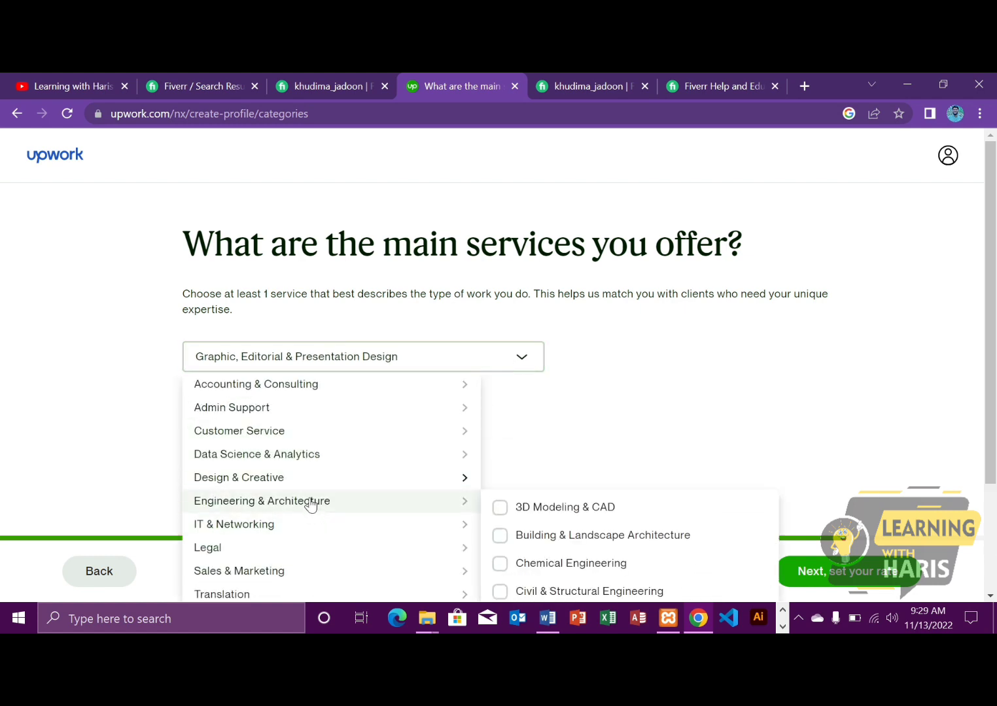
mouse_move(302, 483)
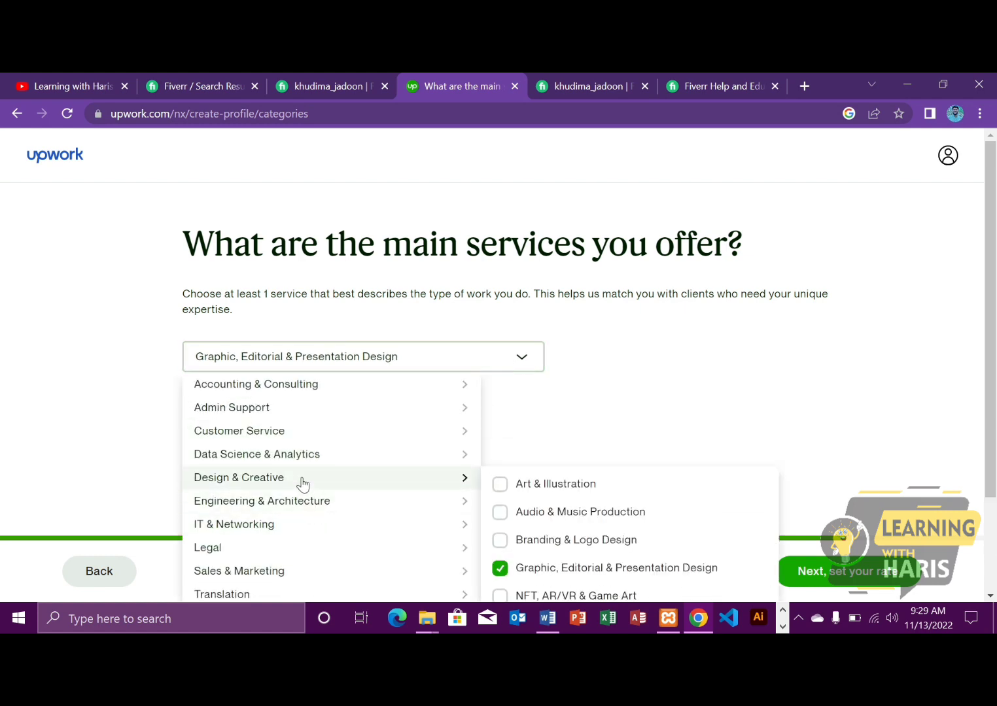
left_click(542, 572)
left_click(543, 573)
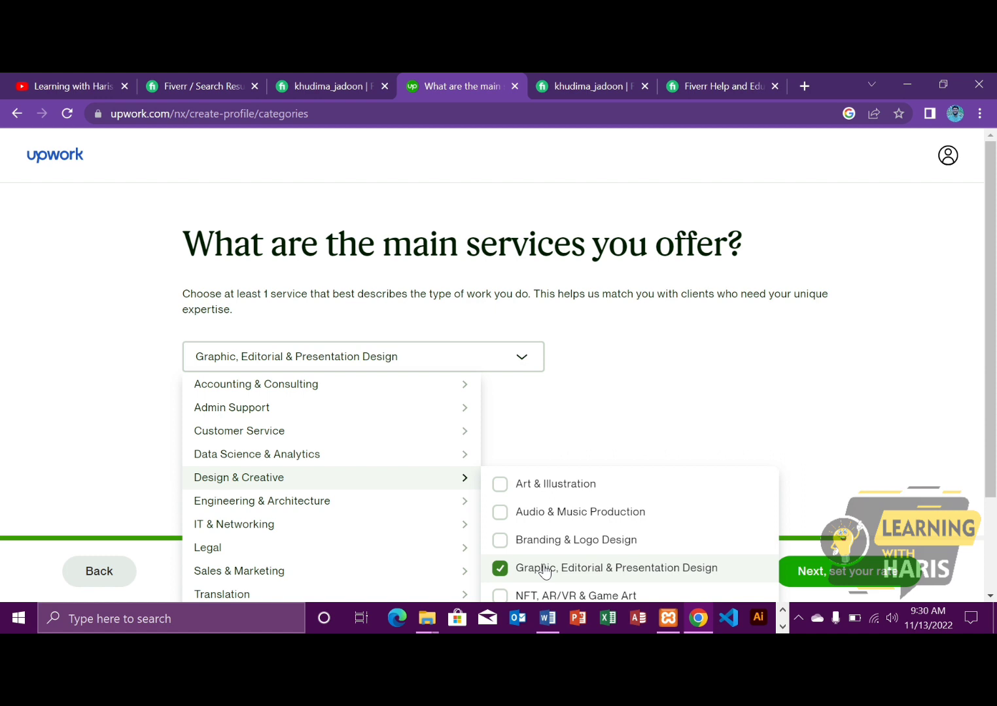
scroll(544, 573, "down", 2)
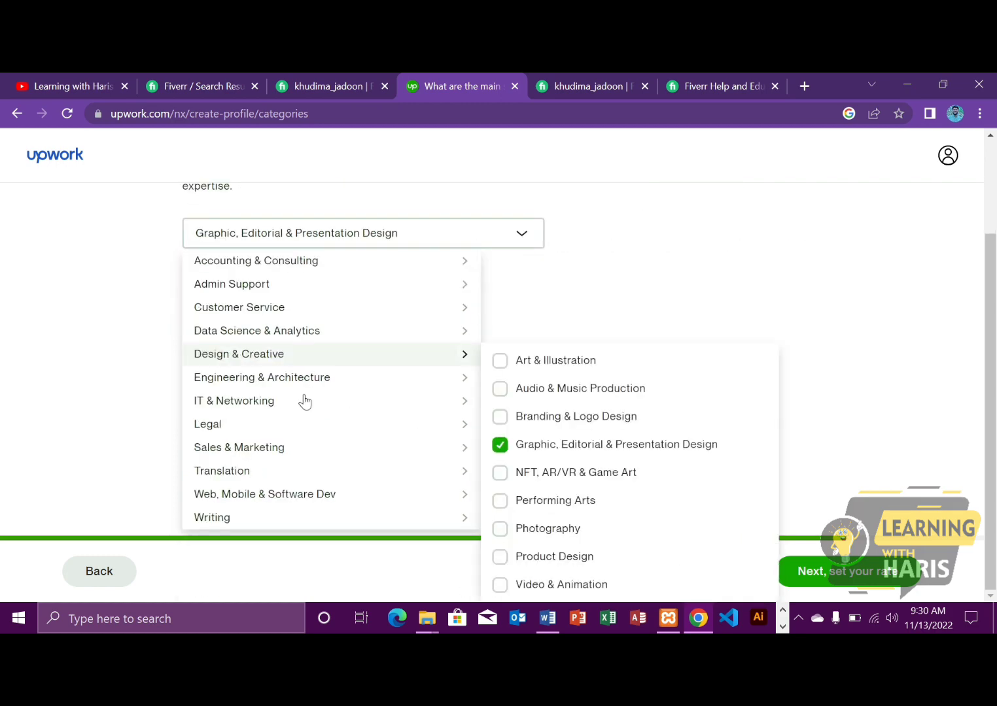
scroll(300, 392, "up", 1)
mouse_move(295, 386)
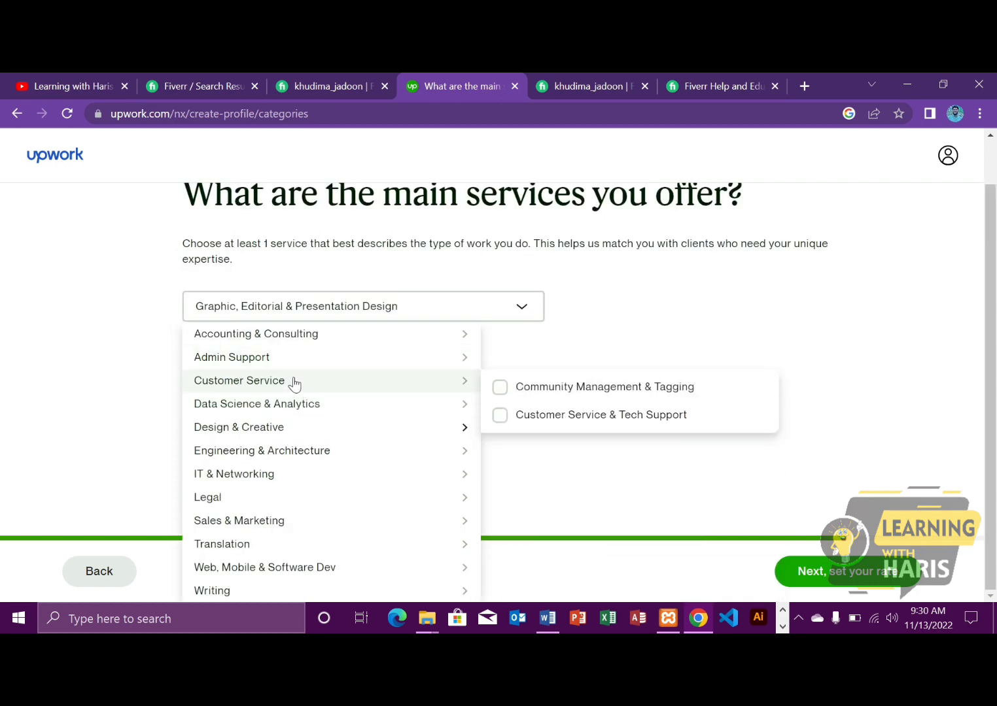
mouse_move(291, 341)
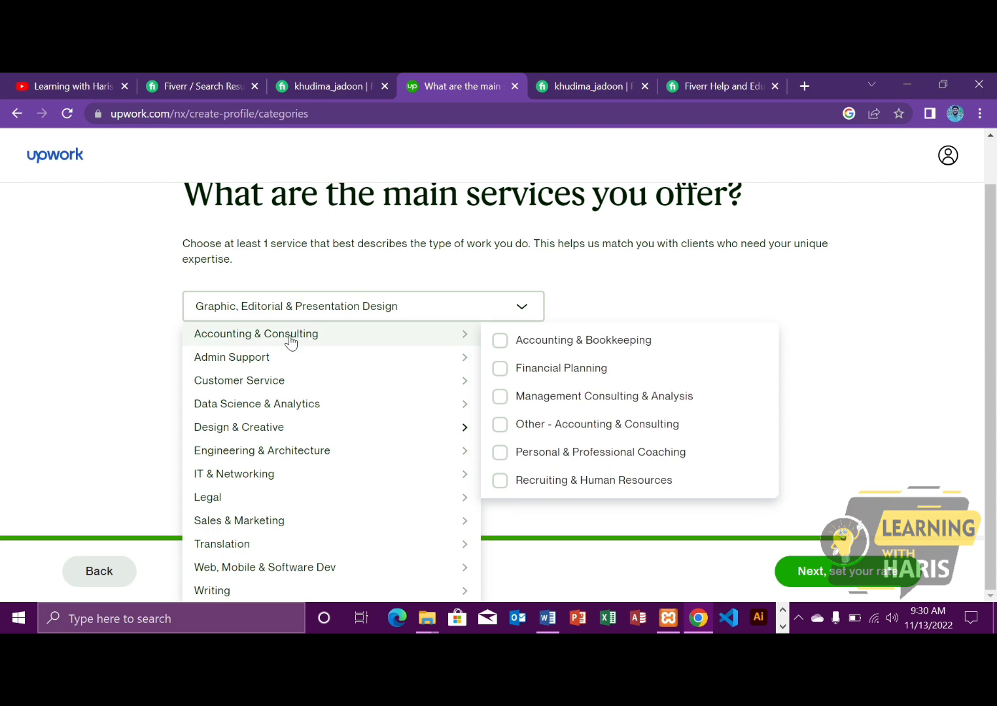
mouse_move(281, 474)
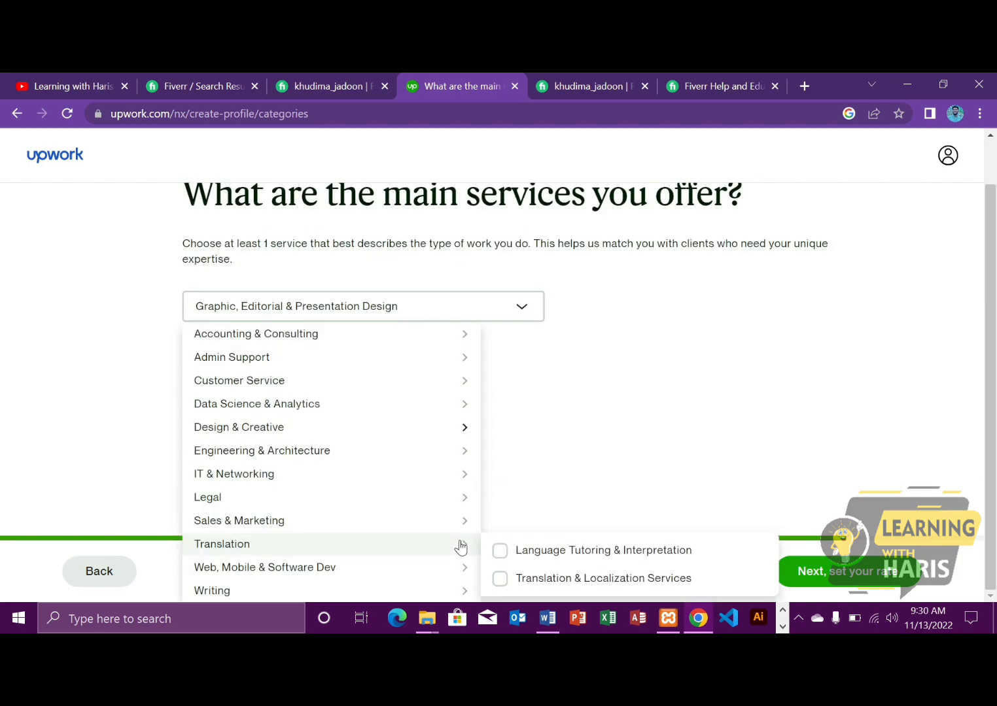
scroll(464, 556, "down", 1)
scroll(463, 563, "up", 1)
scroll(455, 562, "down", 1)
scroll(259, 555, "up", 1)
scroll(294, 563, "down", 1)
scroll(366, 555, "up", 1)
scroll(416, 560, "down", 1)
scroll(435, 564, "up", 1)
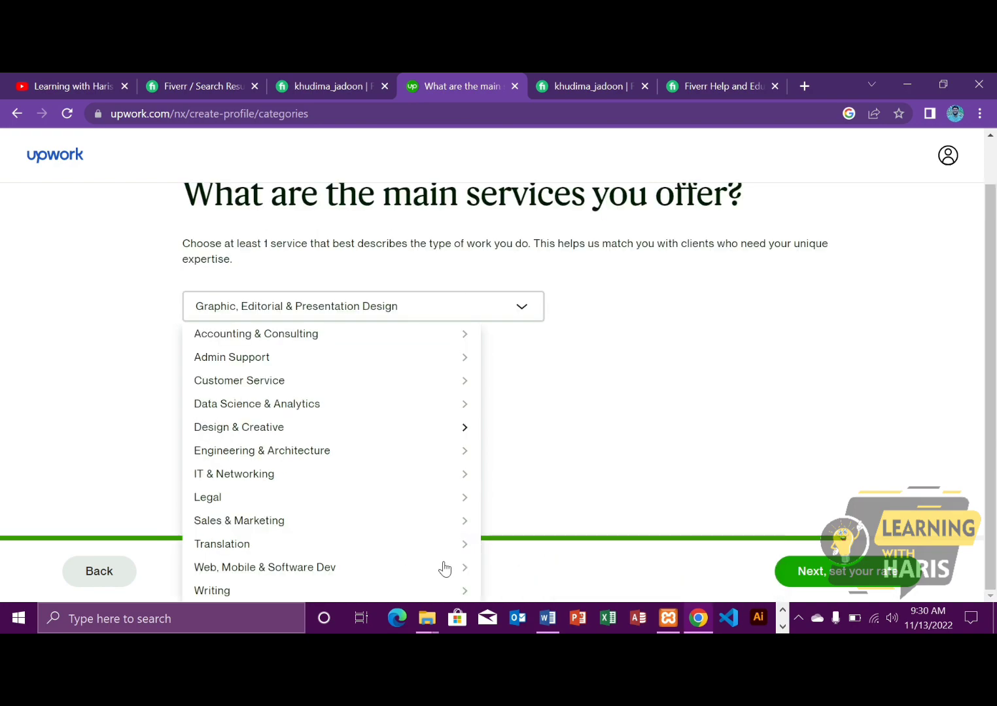
scroll(455, 572, "down", 1)
scroll(460, 572, "up", 1)
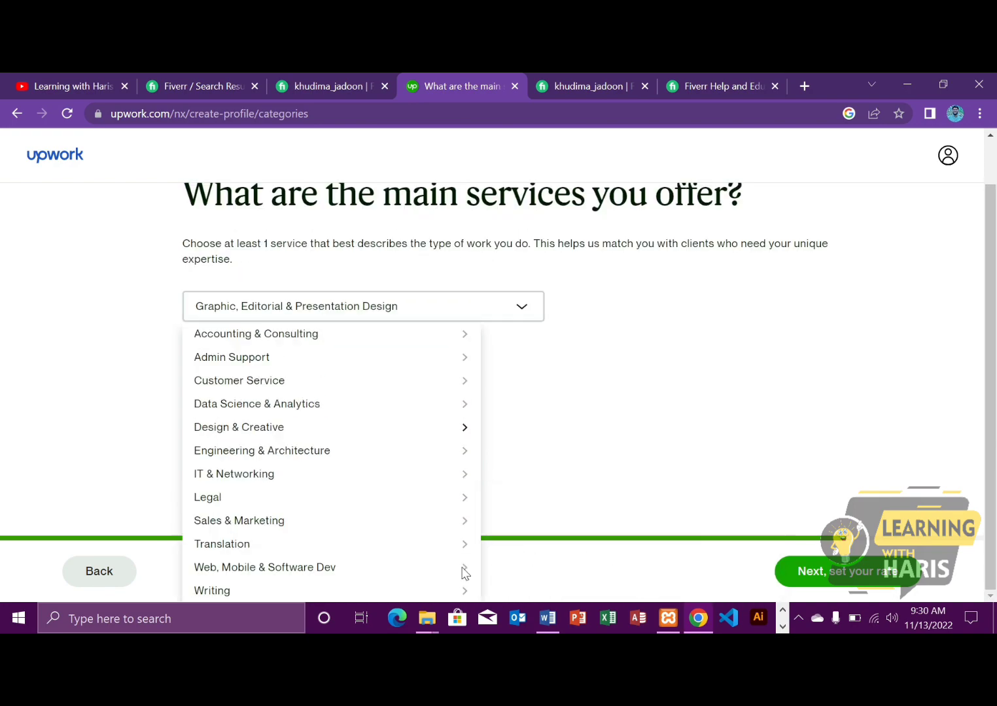
left_click(769, 332)
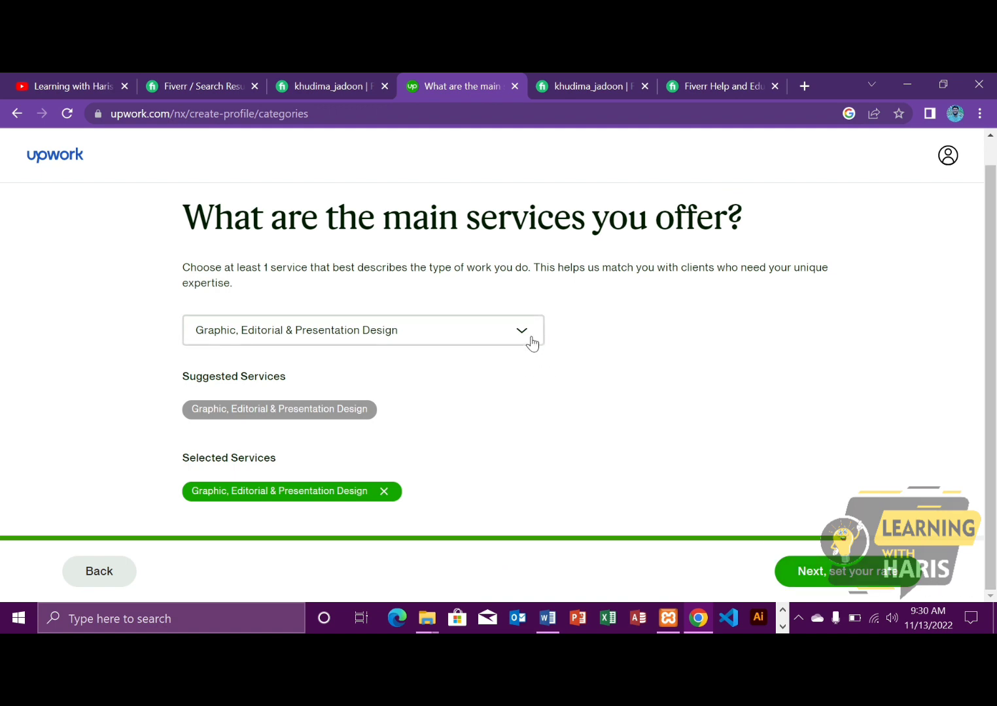
left_click(482, 335)
scroll(410, 436, "down", 1)
mouse_move(428, 565)
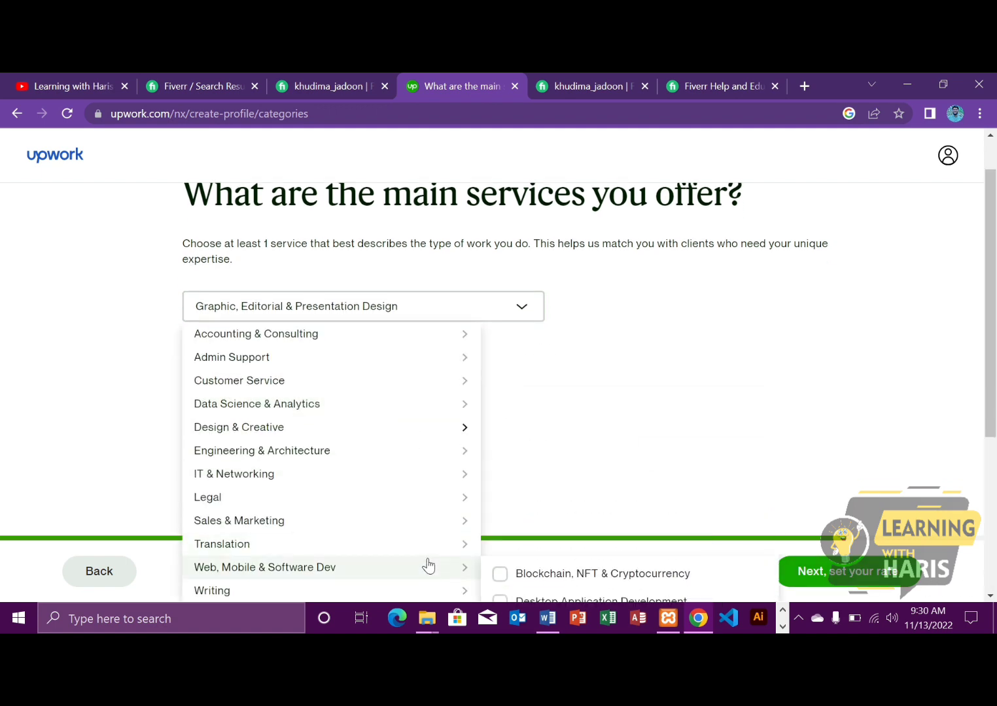
scroll(510, 581, "down", 2)
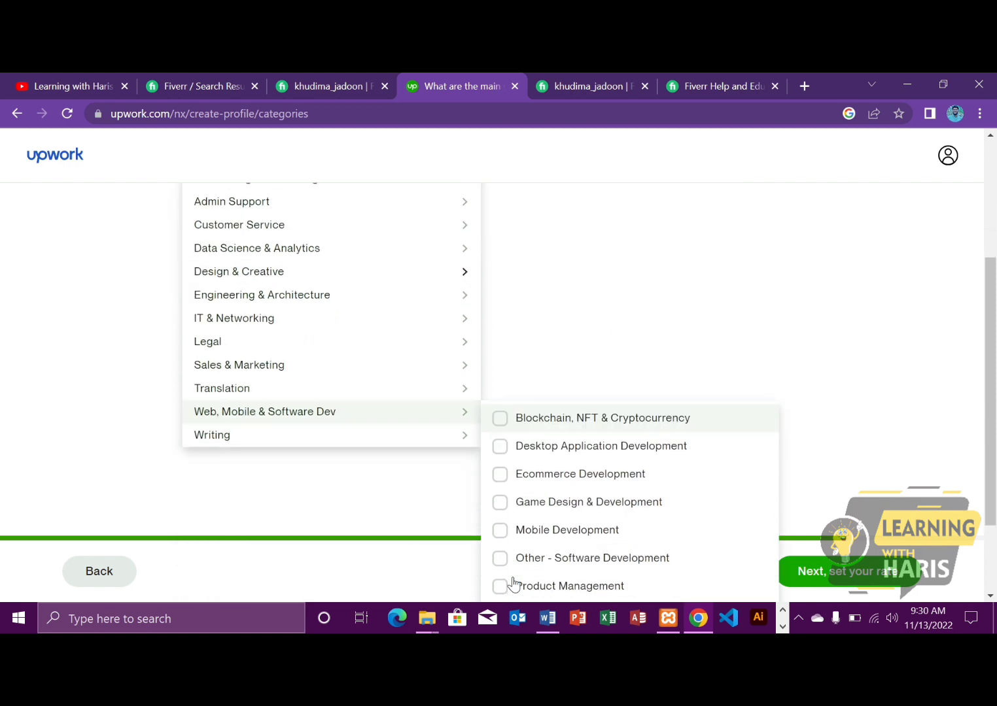
scroll(526, 548, "down", 1)
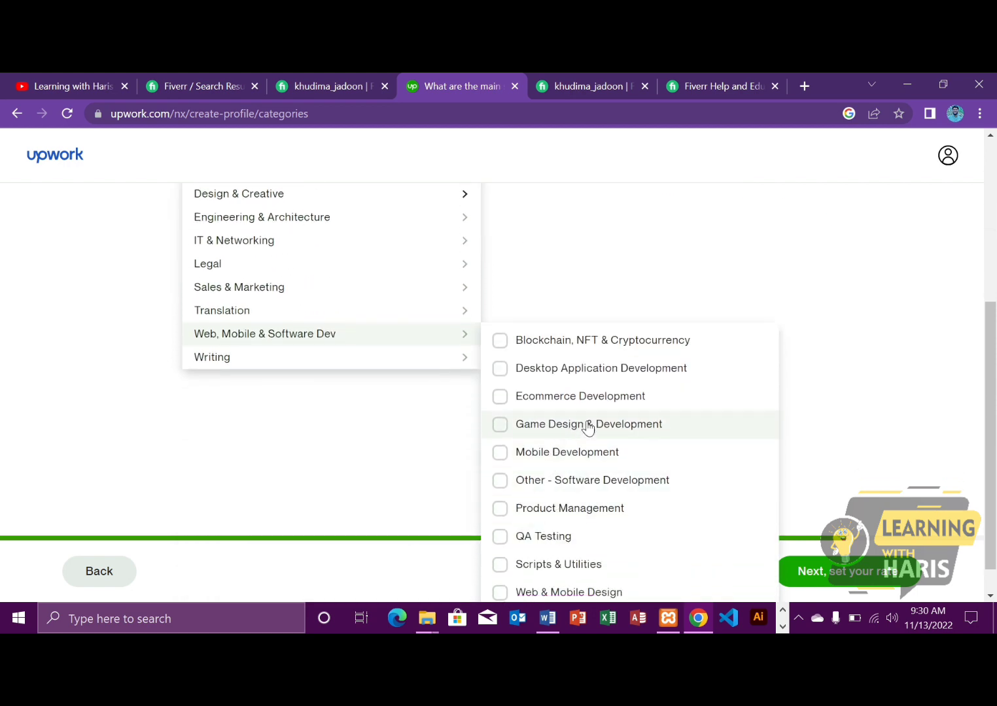
scroll(556, 474, "down", 1)
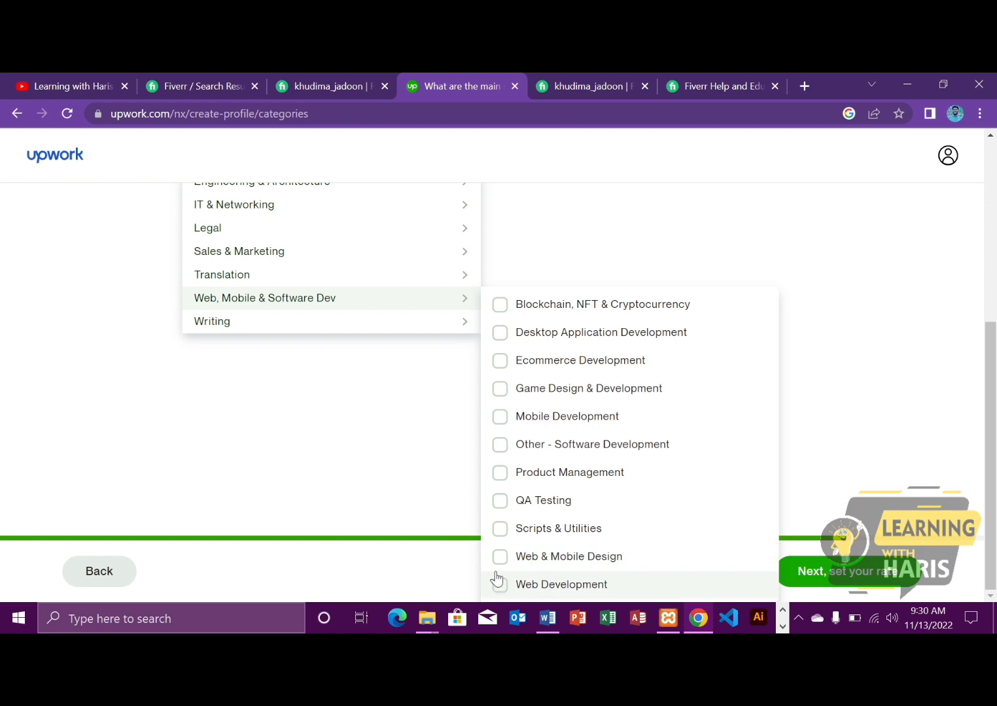
scroll(502, 579, "up", 4)
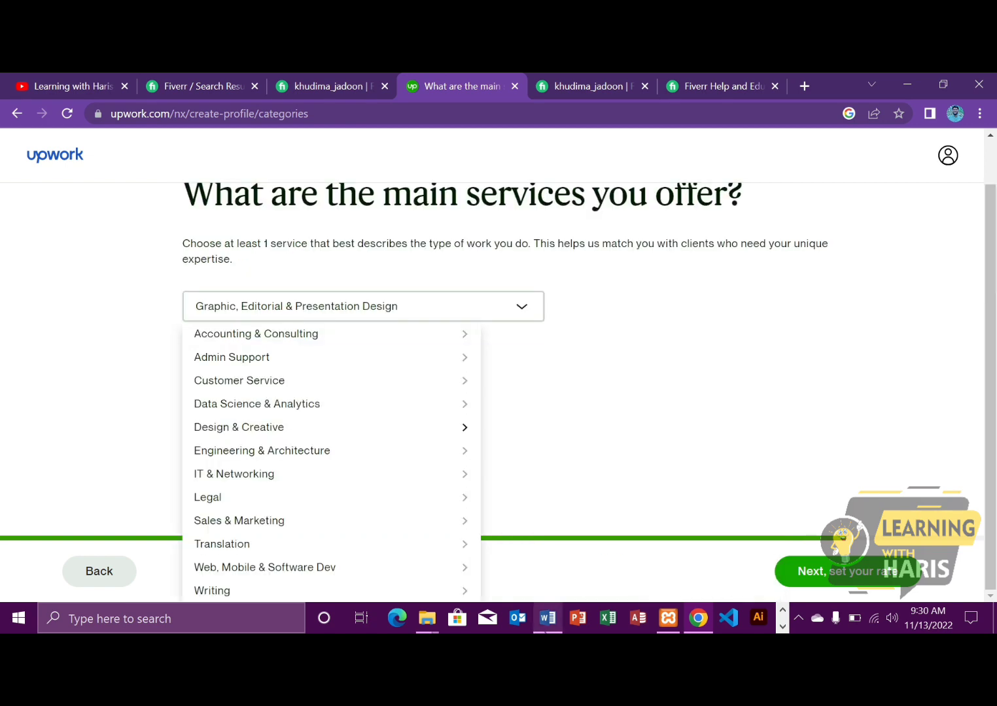
mouse_move(474, 544)
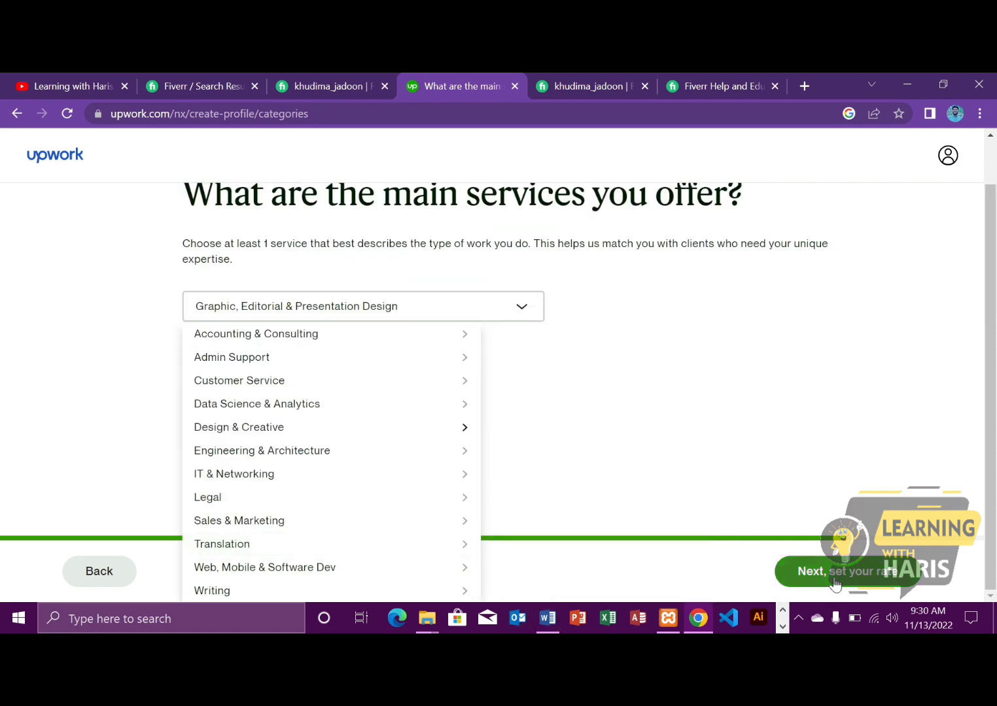
scroll(461, 578, "down", 4)
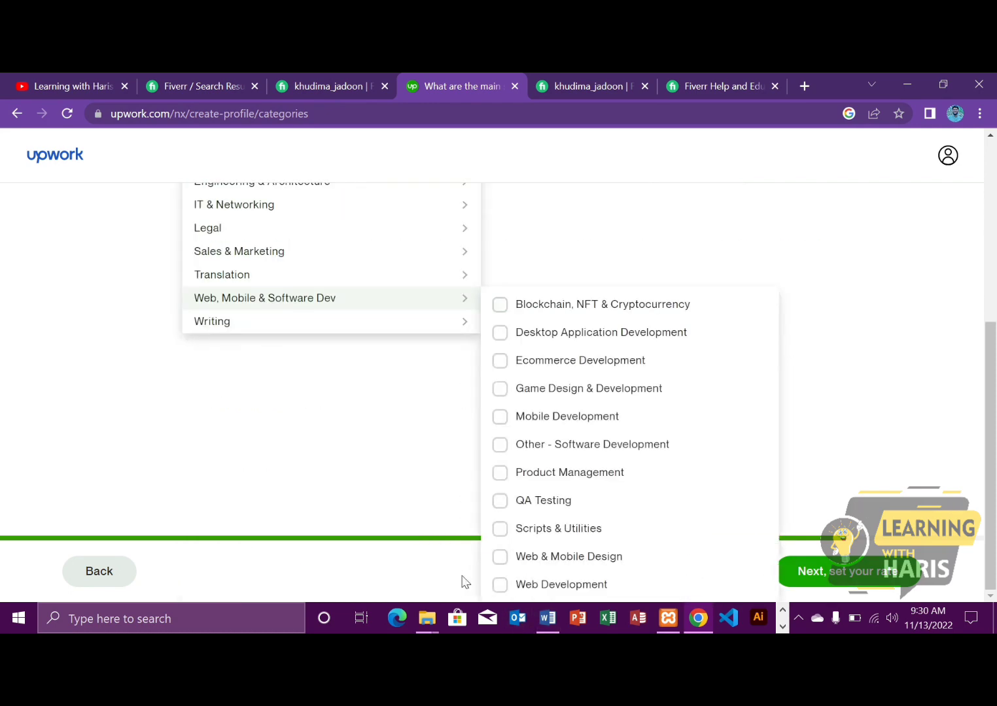
scroll(461, 579, "up", 4)
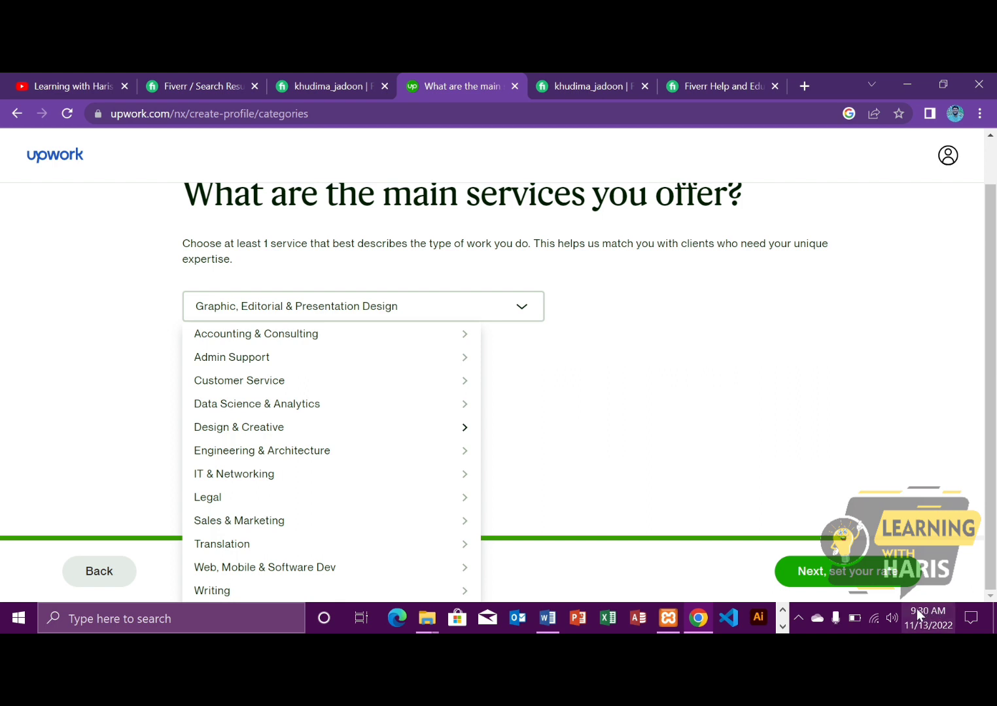
Step: Set the hourly rate to $5.00/hr ($4.00 after fees) and proceed to the photo and location page
left_click(852, 584)
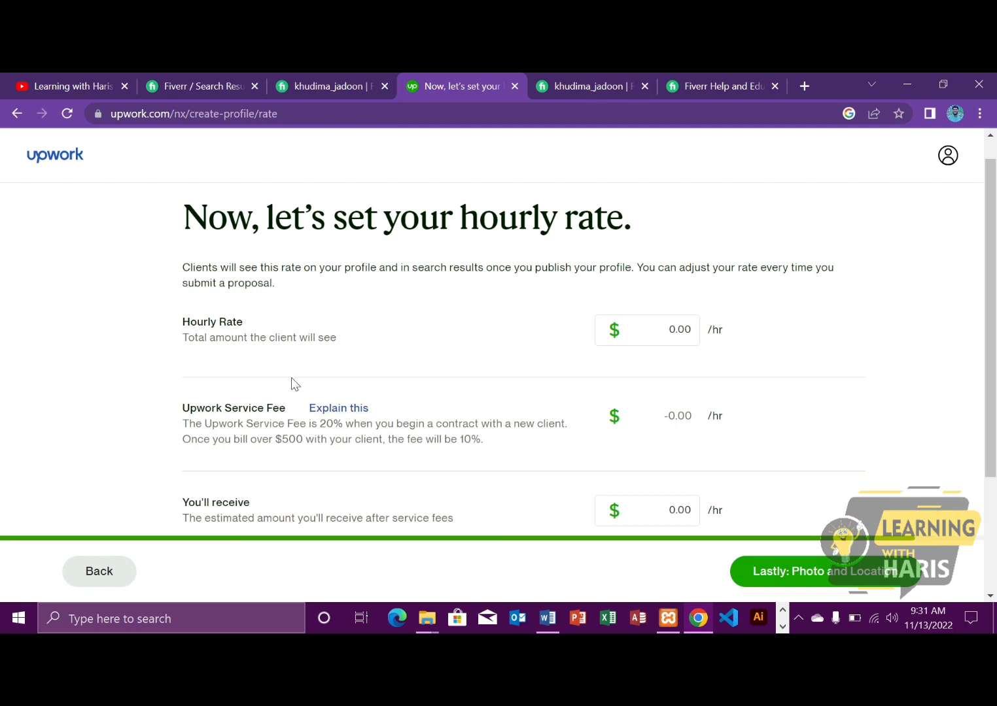
left_click(676, 331)
type("5")
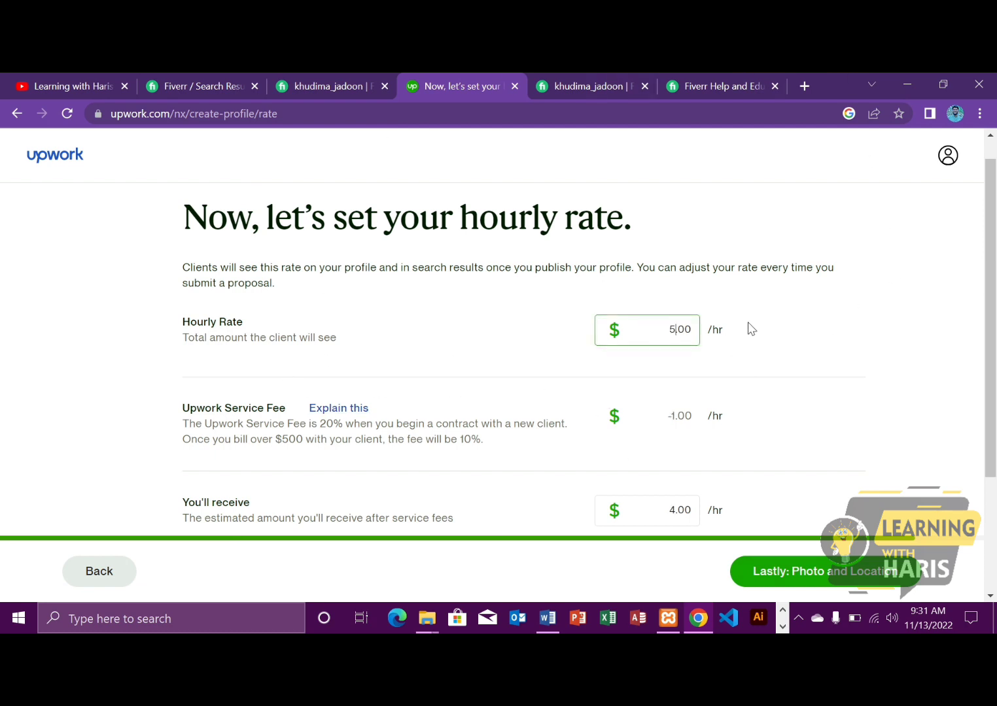
scroll(787, 412, "down", 2)
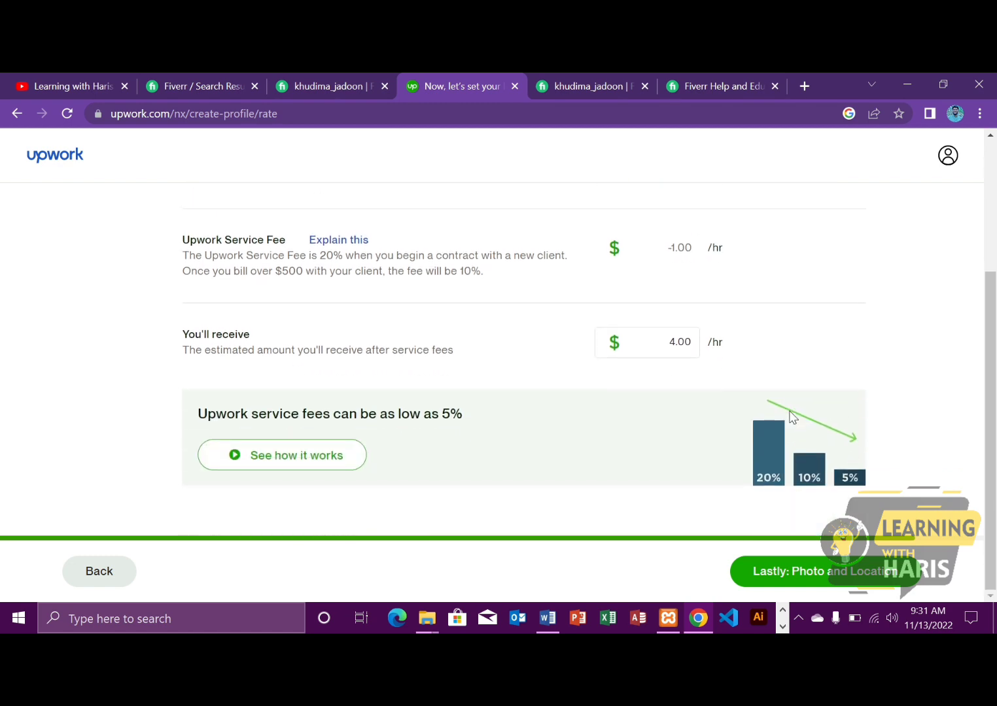
scroll(792, 417, "up", 1)
scroll(789, 415, "up", 1)
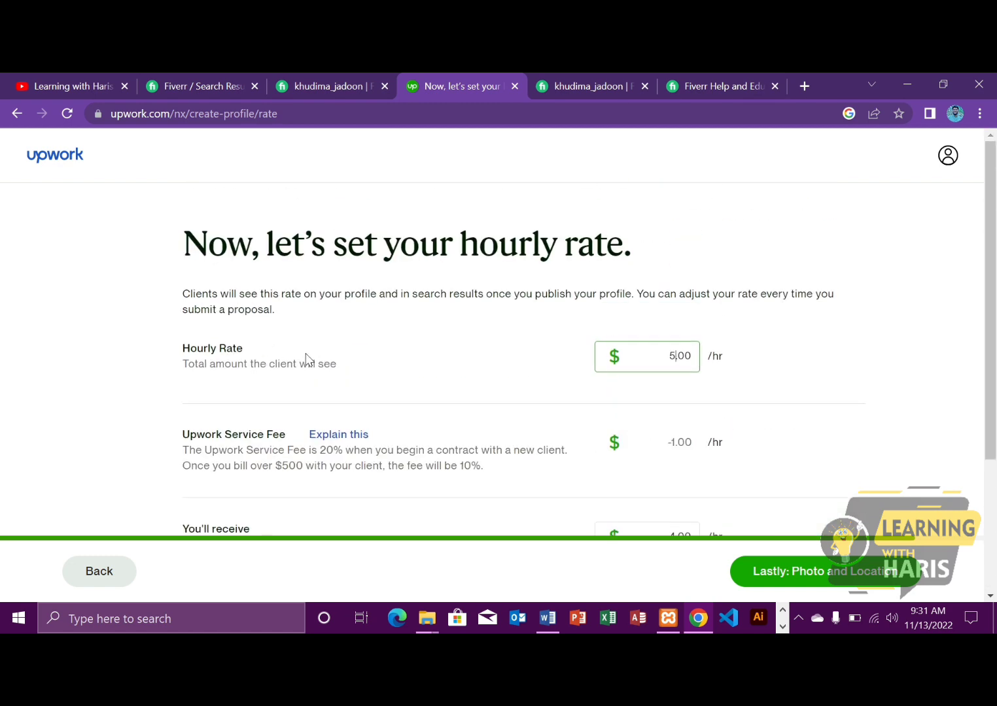
left_click(809, 586)
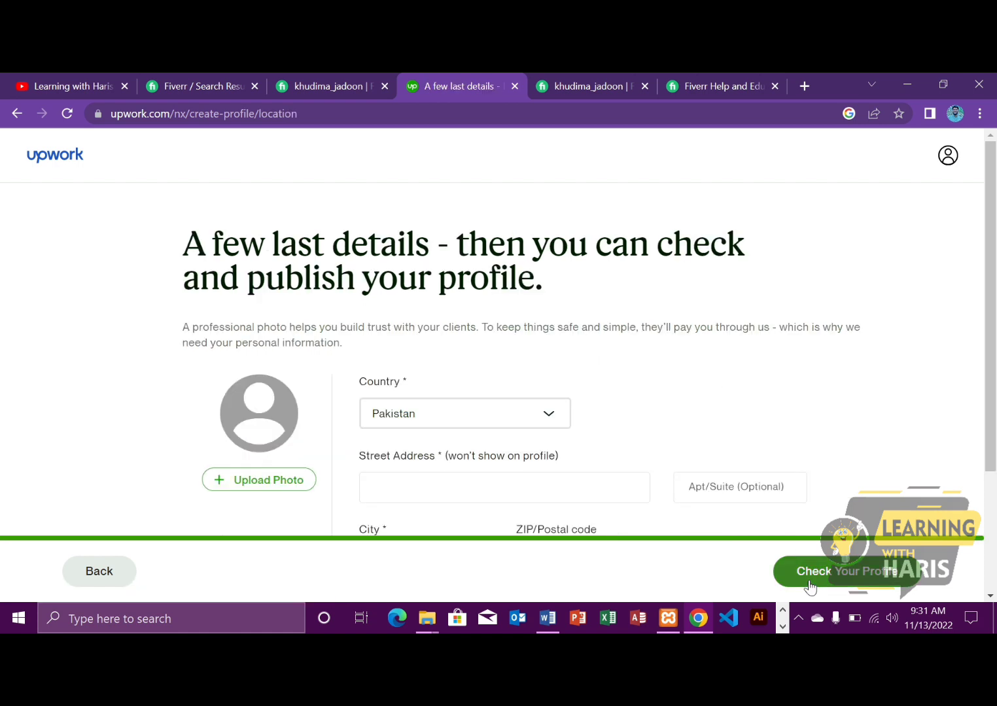
Step: Enter the street address, correcting a misspelt word to 'District' with spell-check
scroll(386, 467, "down", 3)
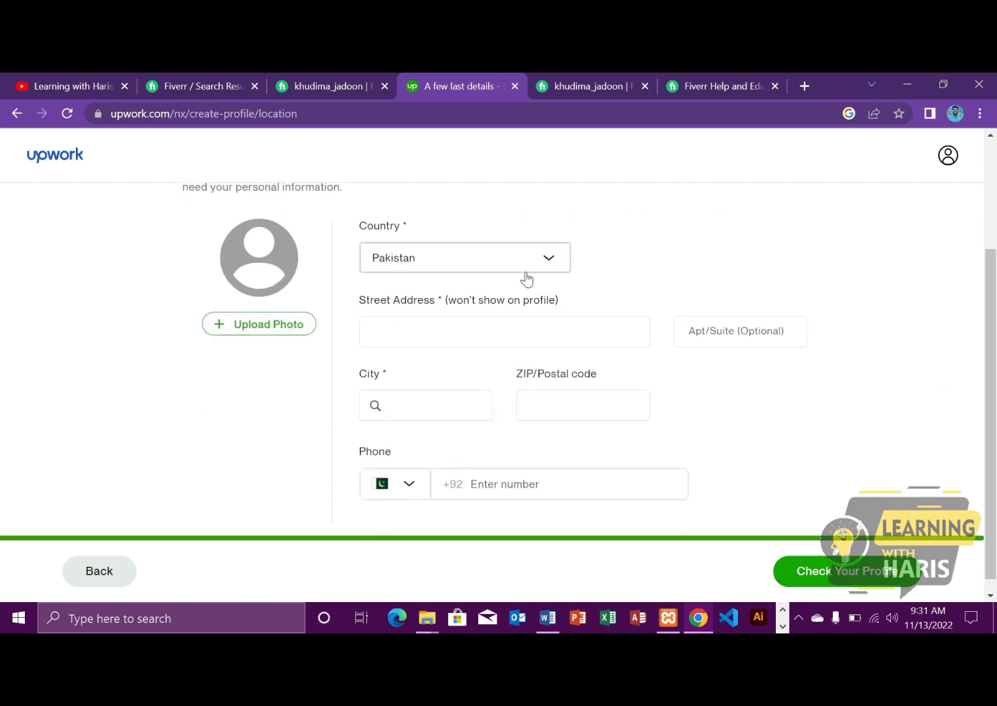
left_click(504, 332)
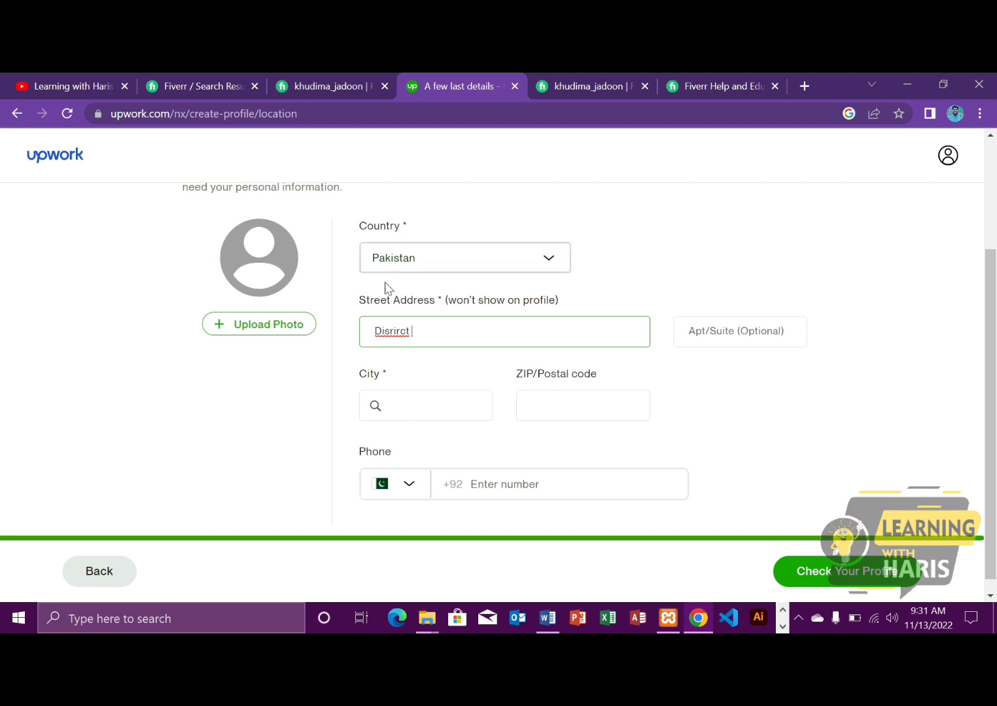
right_click(395, 331)
left_click(434, 348)
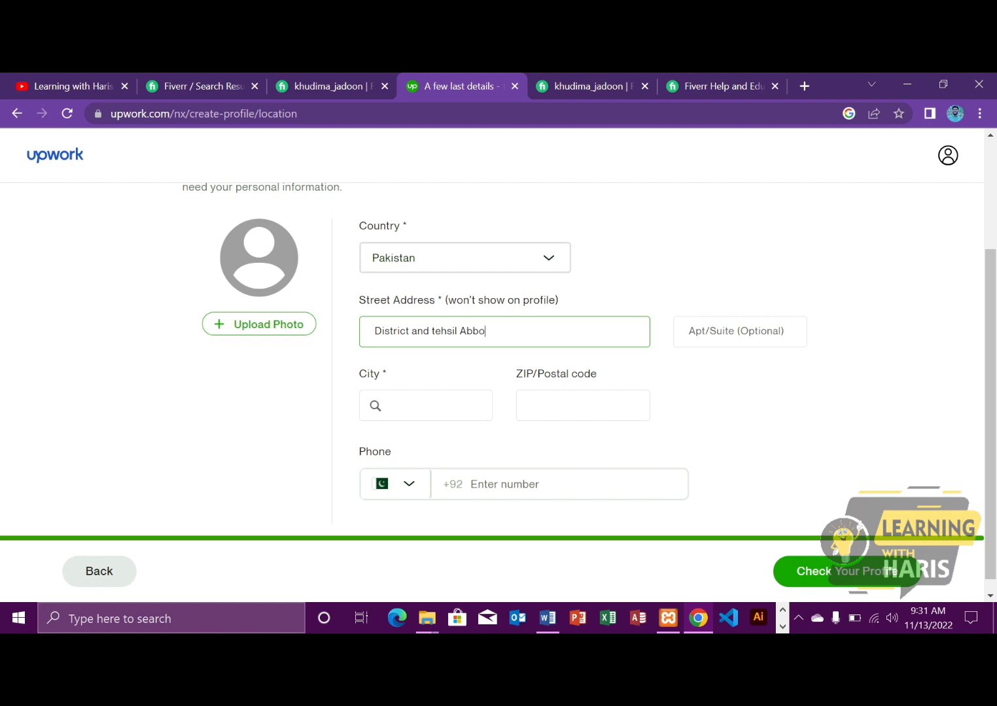
type("bd")
key("BackSpace")
key("BackSpace")
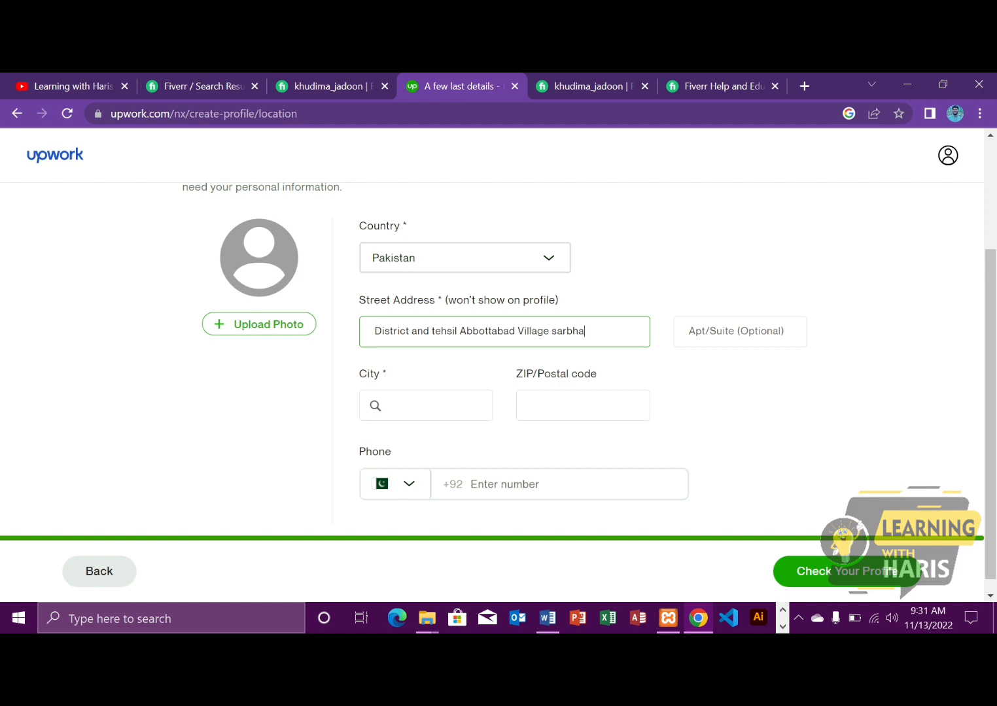
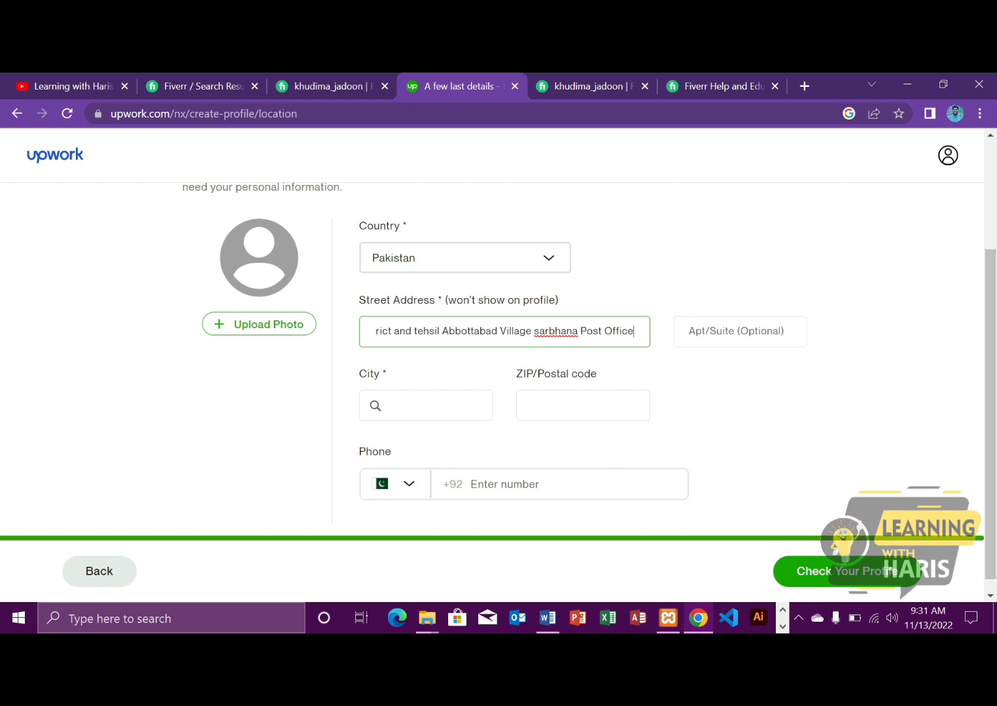
left_click(425, 405)
Step: Pick the city from the suggestions and fill in the province and ZIP/postal code. Then begin entering the phone number
type("Ab")
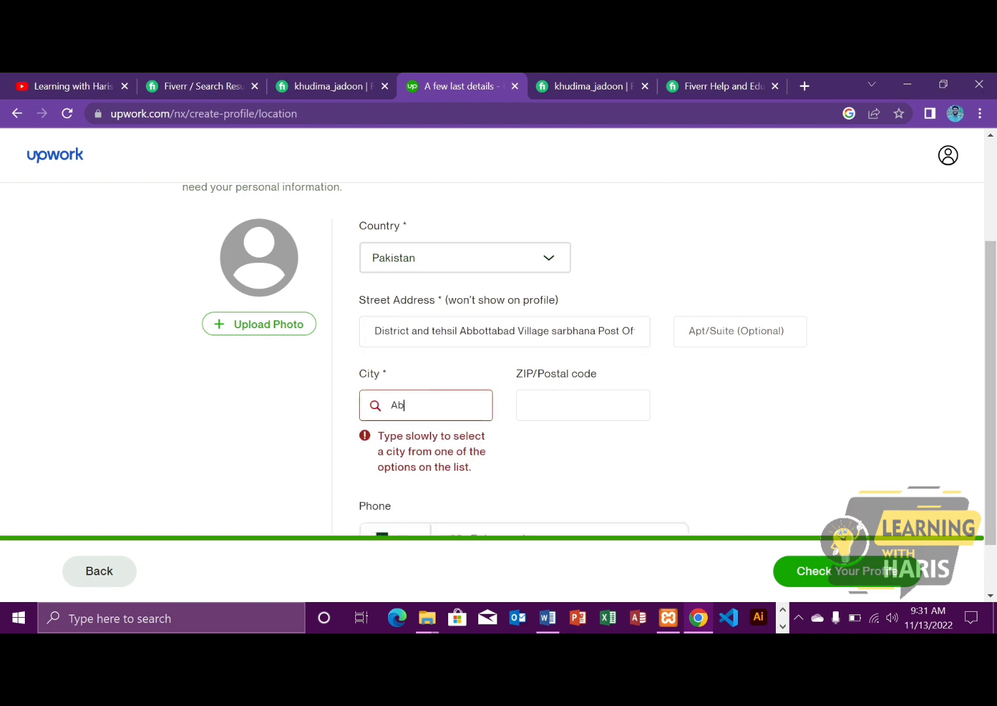
type("bott")
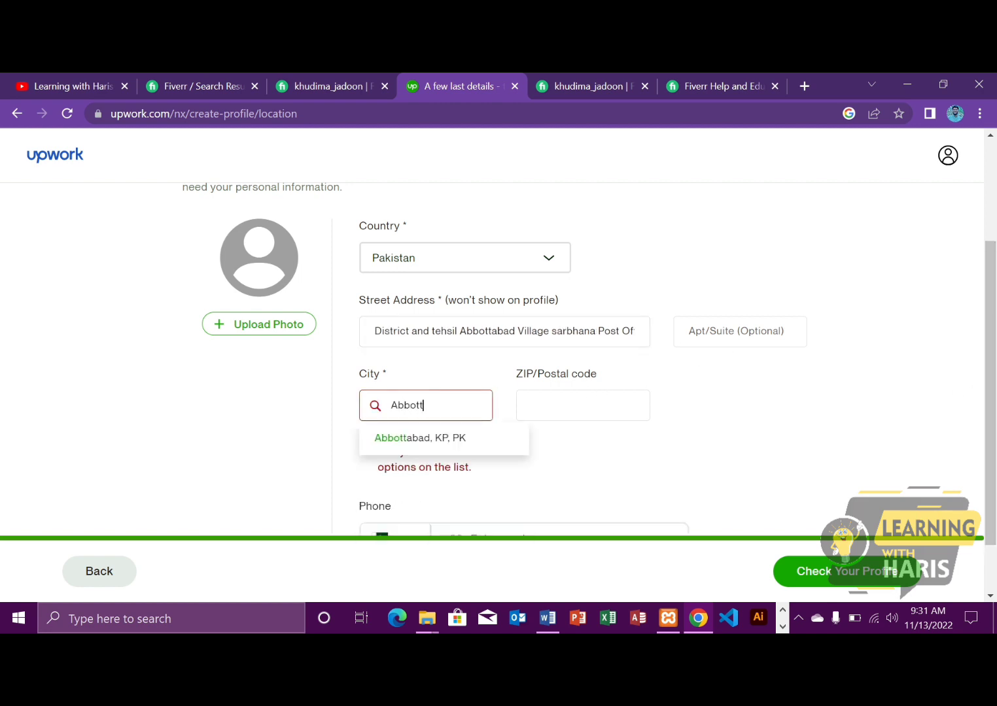
left_click(429, 443)
left_click(562, 405)
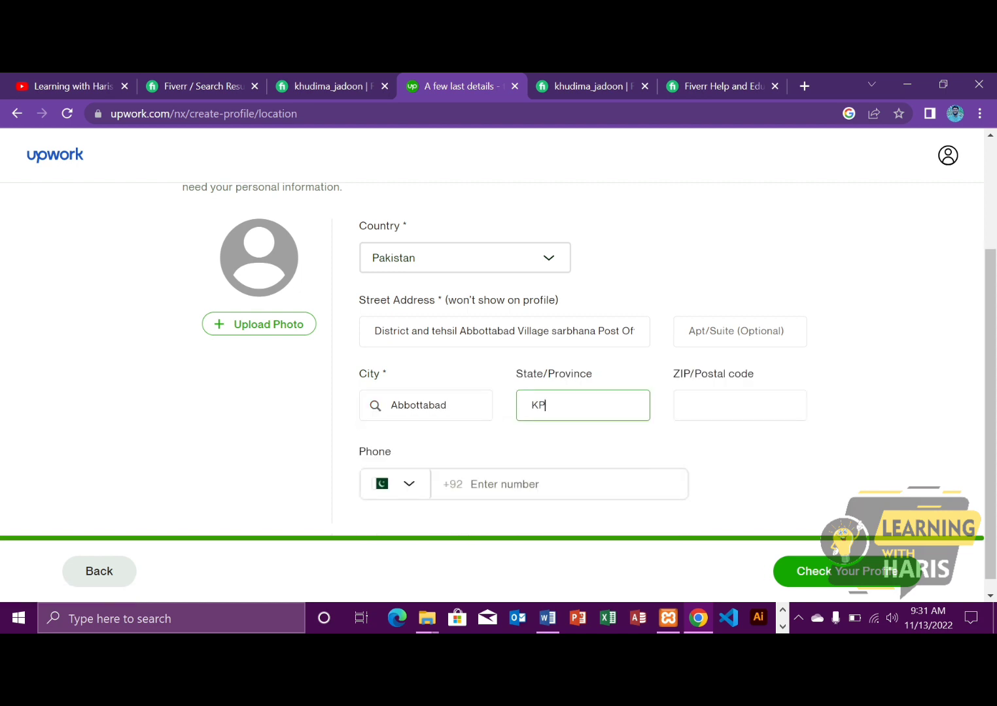
left_click(726, 405)
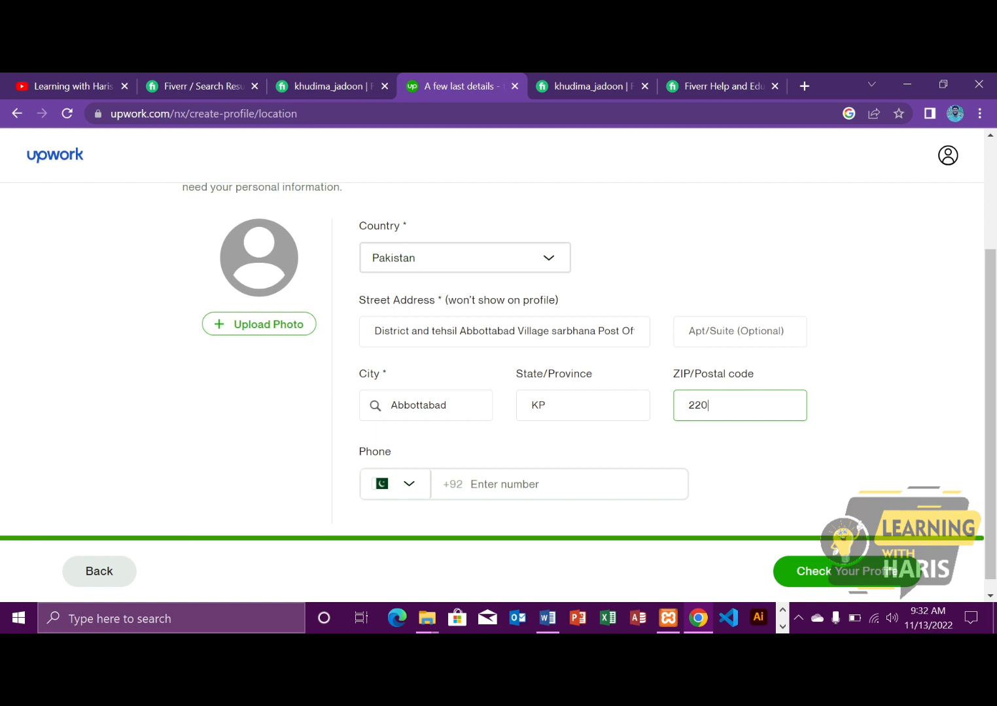
left_click(465, 483)
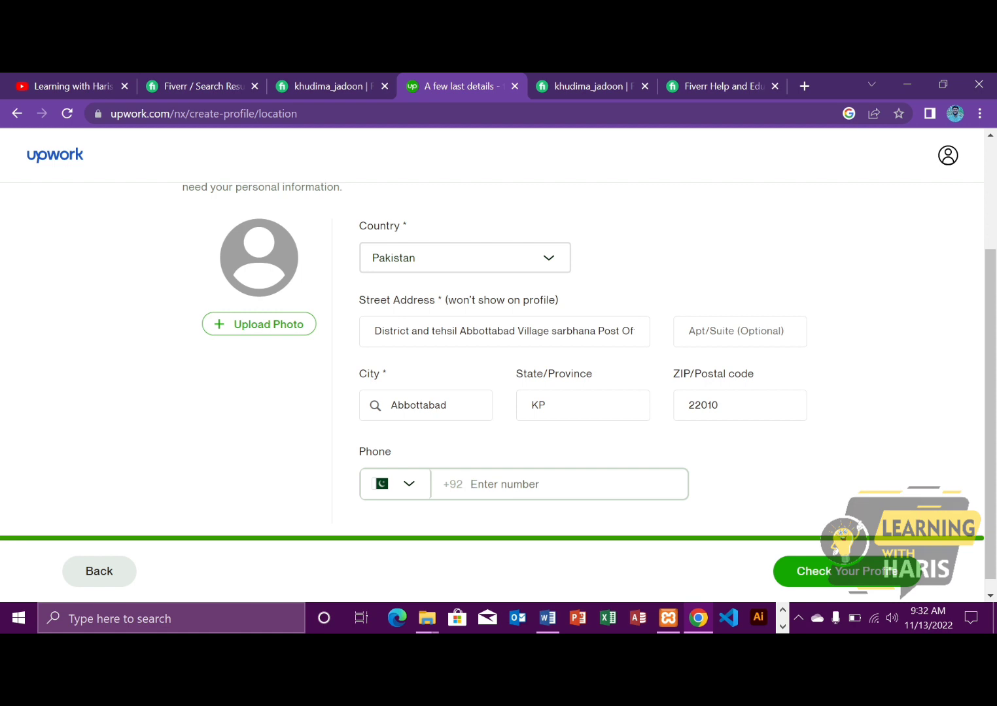
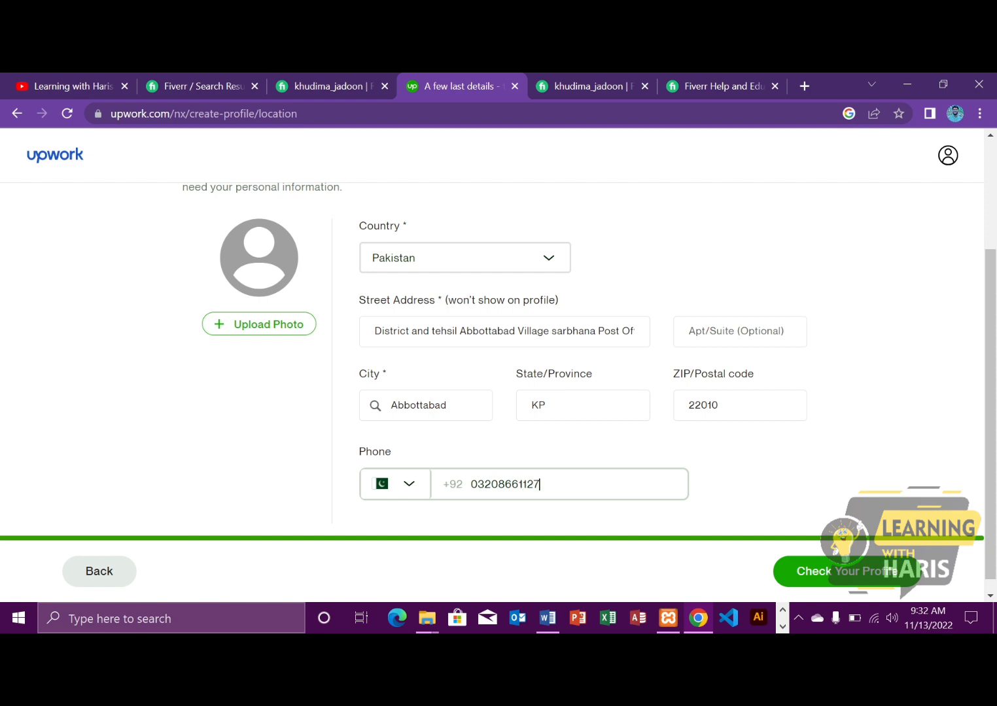
Step: Try to continue to the profile check, which flags that a profile photo must be uploaded
left_click(865, 574)
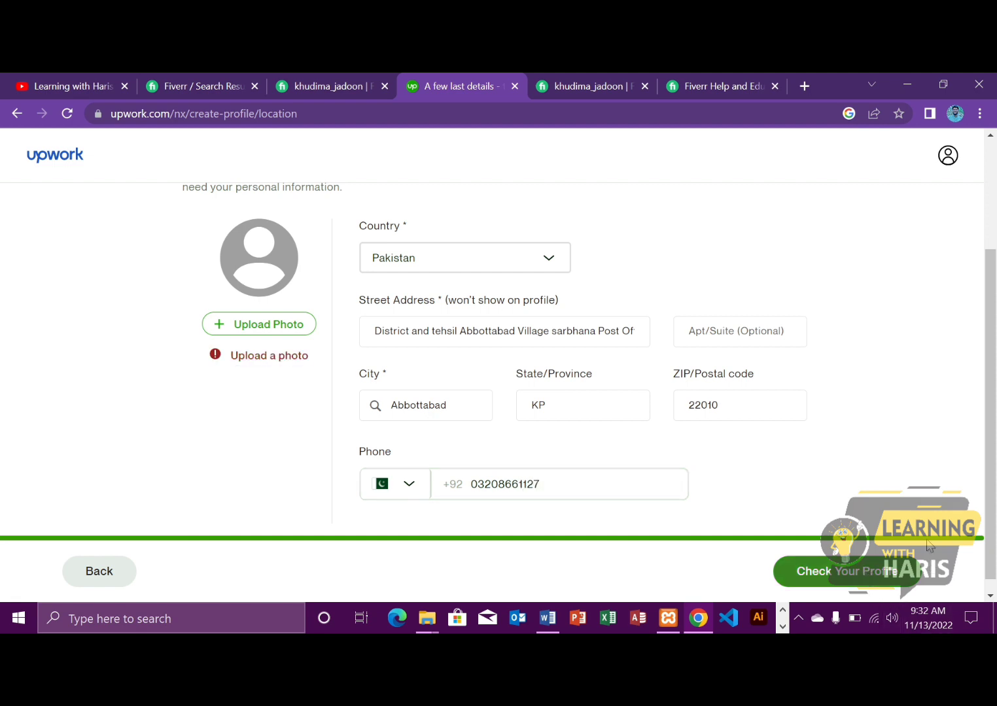
Step: Load the Logo HARIS image into the profile photo cropper
left_click(262, 325)
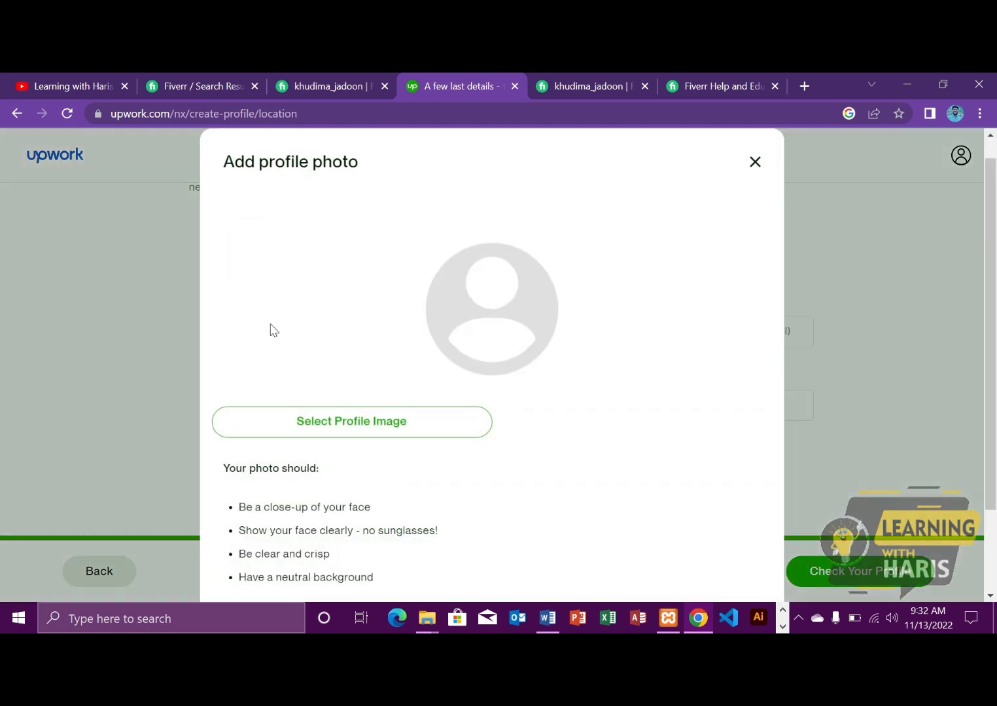
left_click(340, 425)
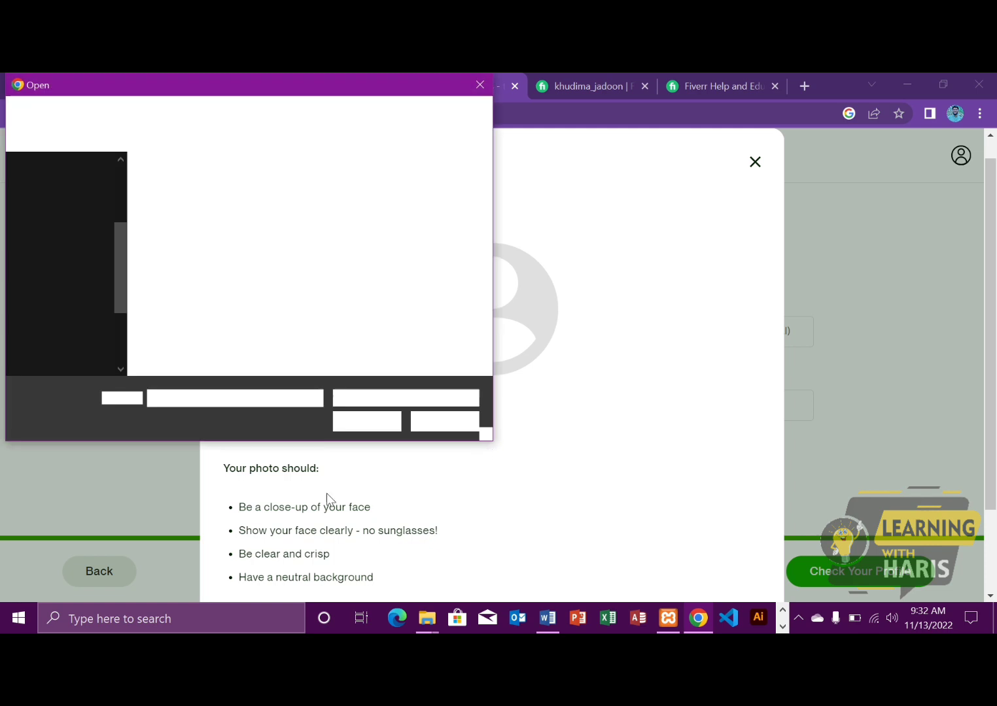
left_click(170, 226)
left_click(374, 425)
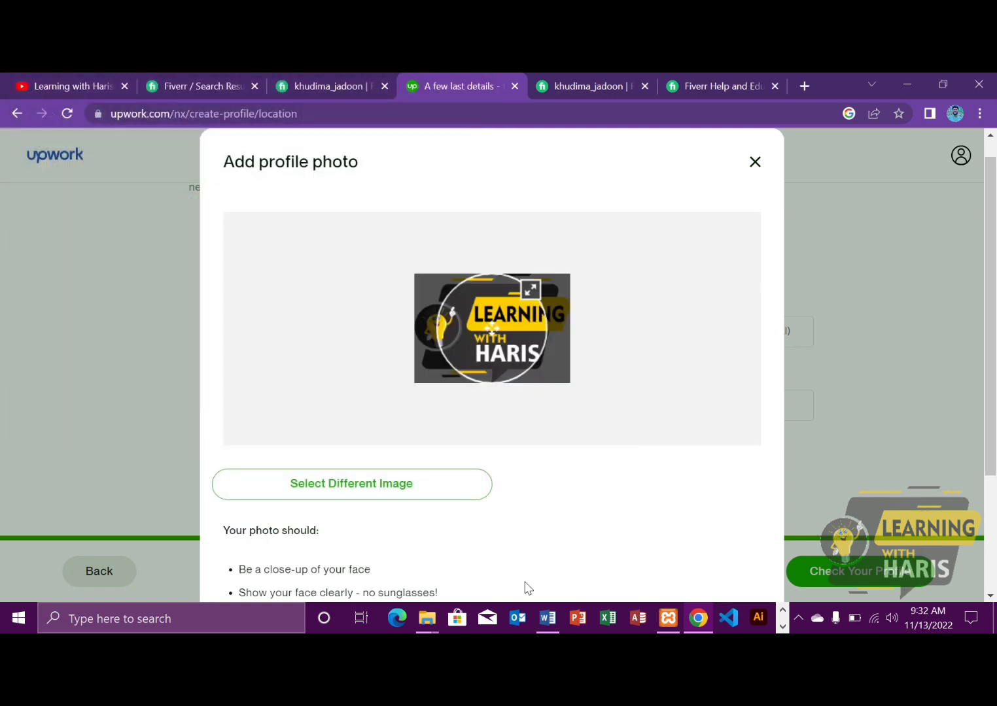
Step: Attempt to save the logo, dismiss the image-too-small error, and recentre the crop circle
scroll(771, 519, "down", 3)
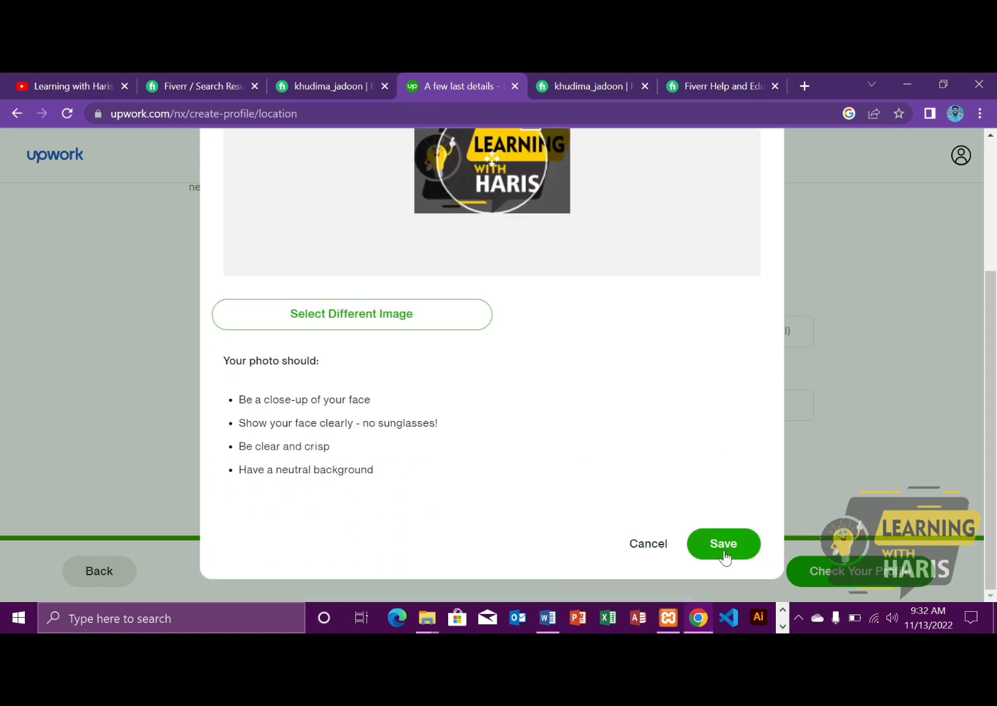
left_click(703, 553)
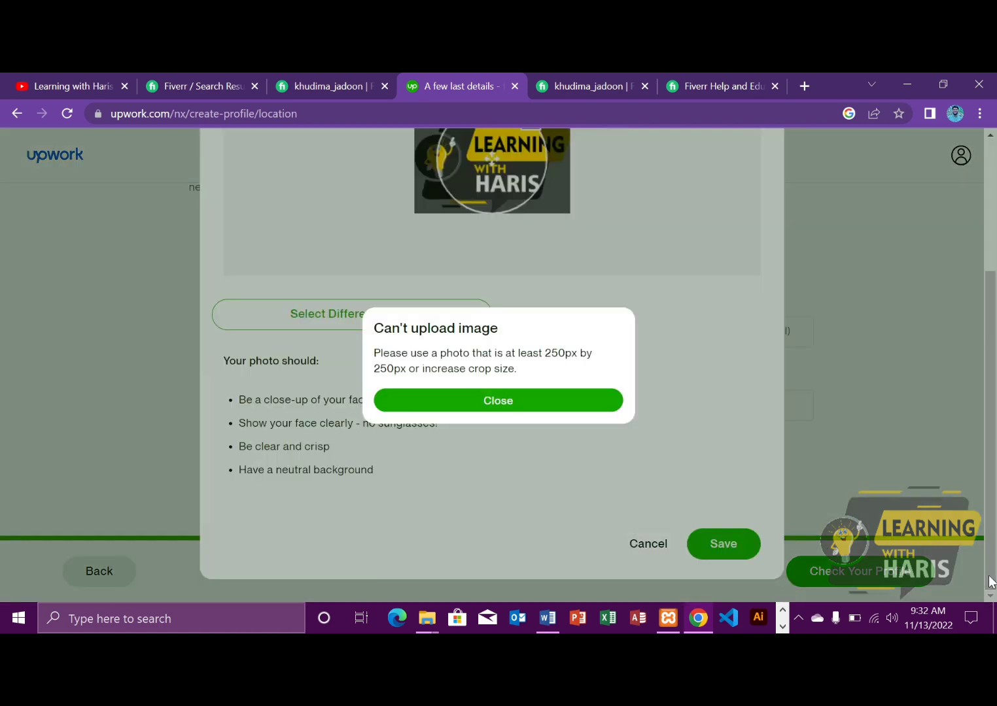
left_click(538, 409)
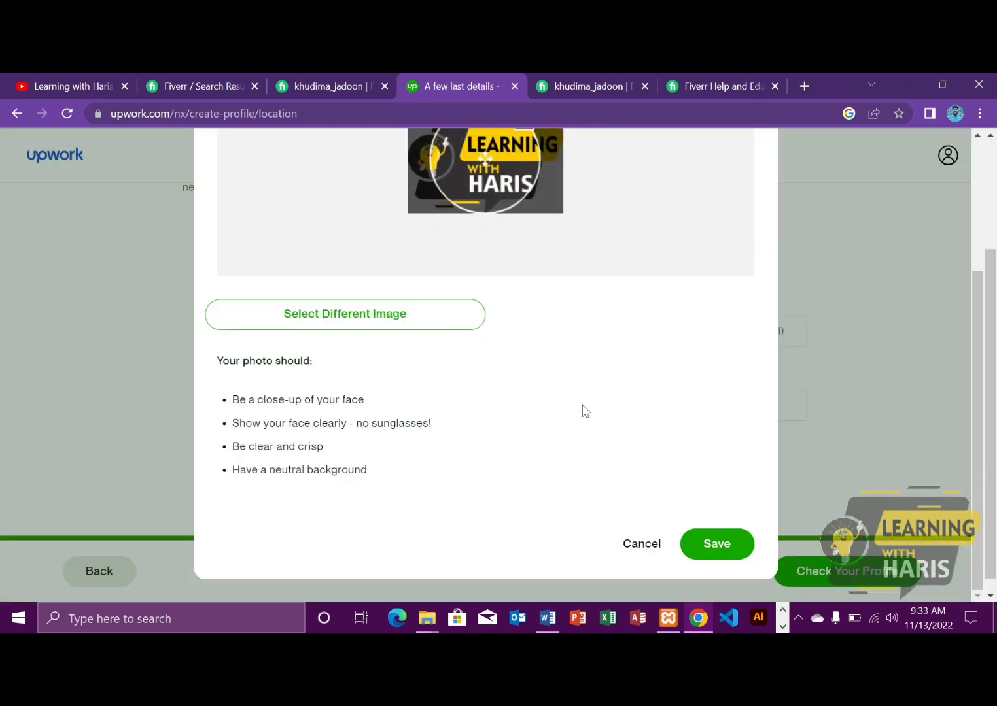
scroll(318, 256, "up", 3)
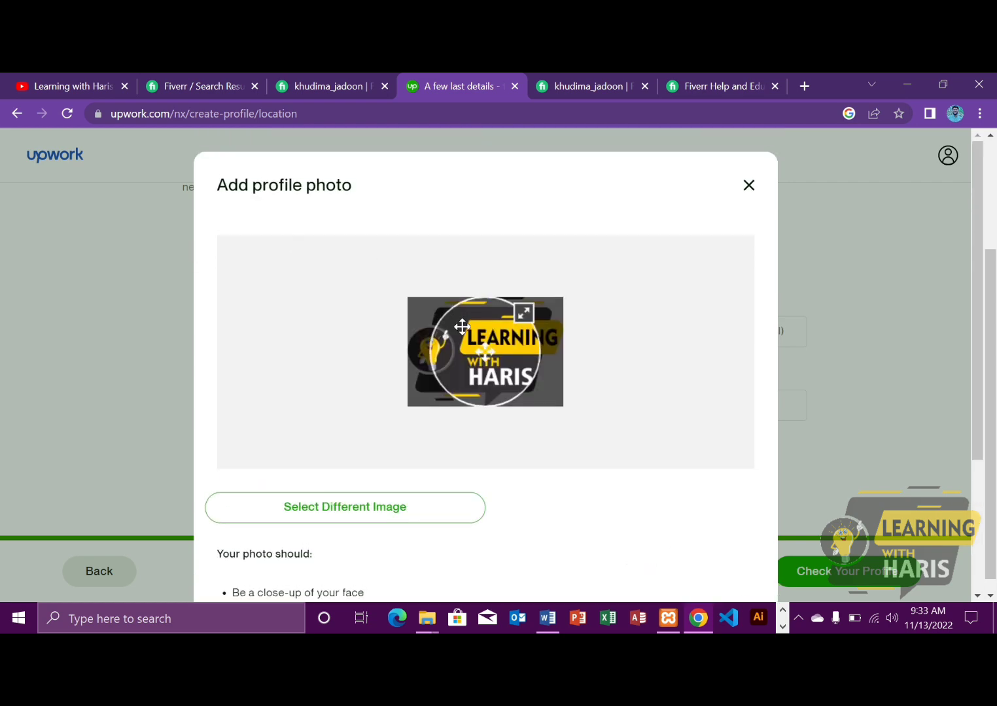
left_click_drag(488, 373, 504, 373)
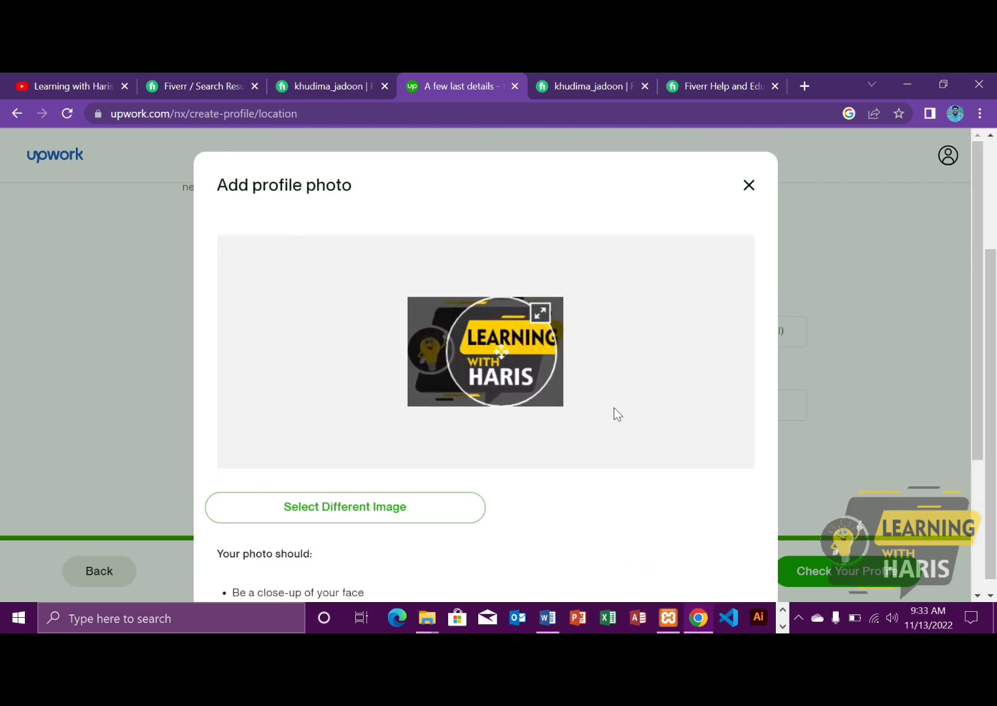
scroll(614, 412, "down", 3)
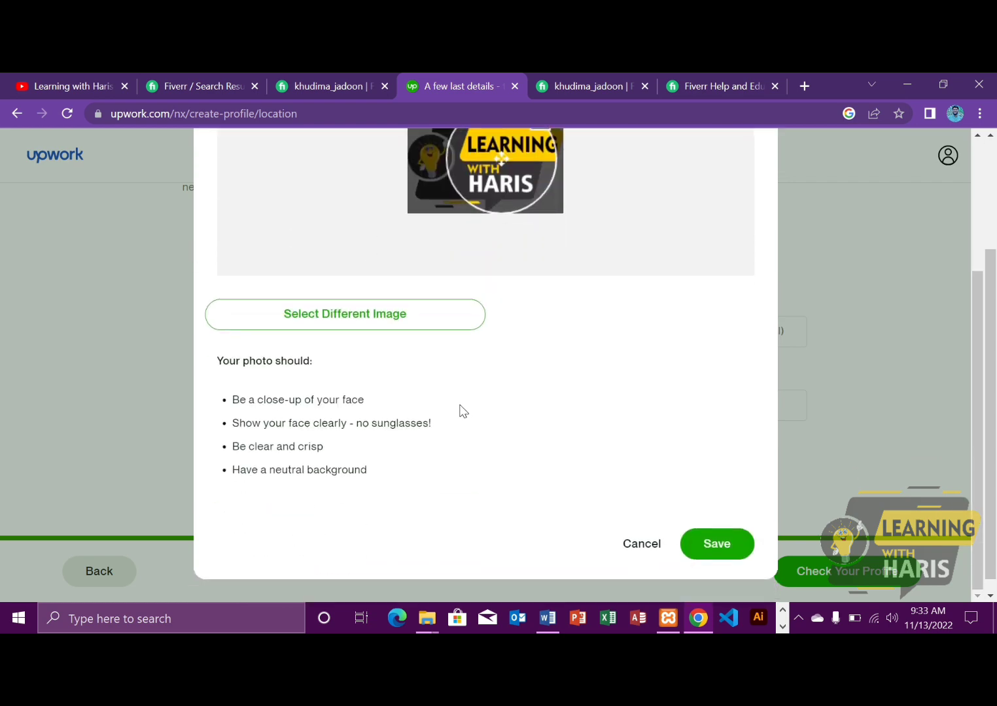
Step: Swap in the d72 portrait from D:\haris\New folder as the photo
left_click(394, 325)
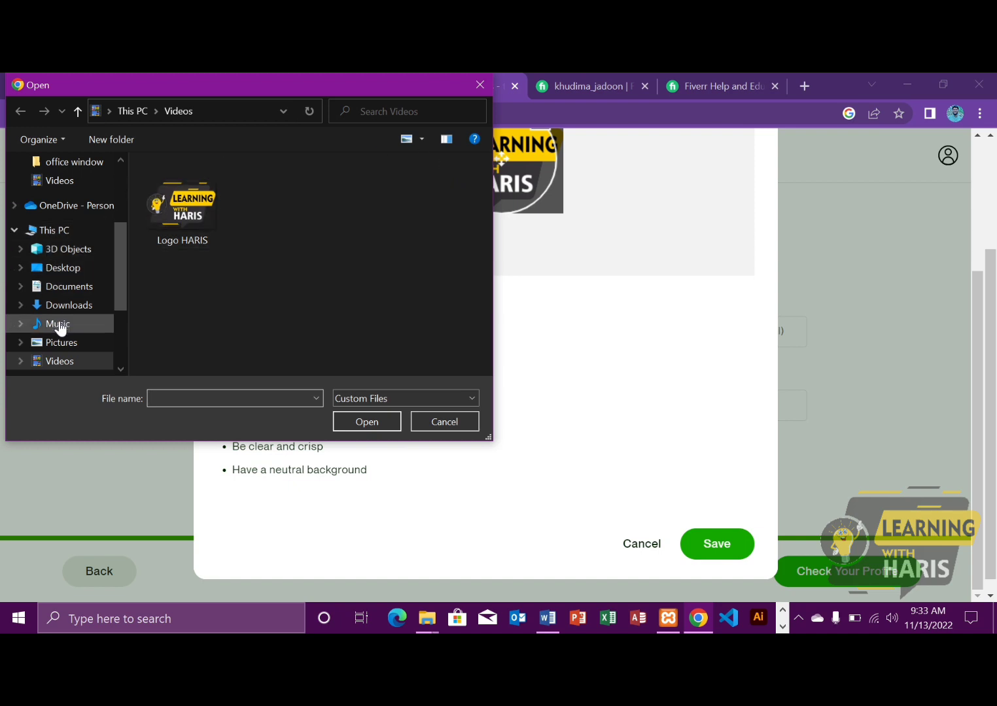
scroll(78, 346, "down", 1)
left_click(89, 359)
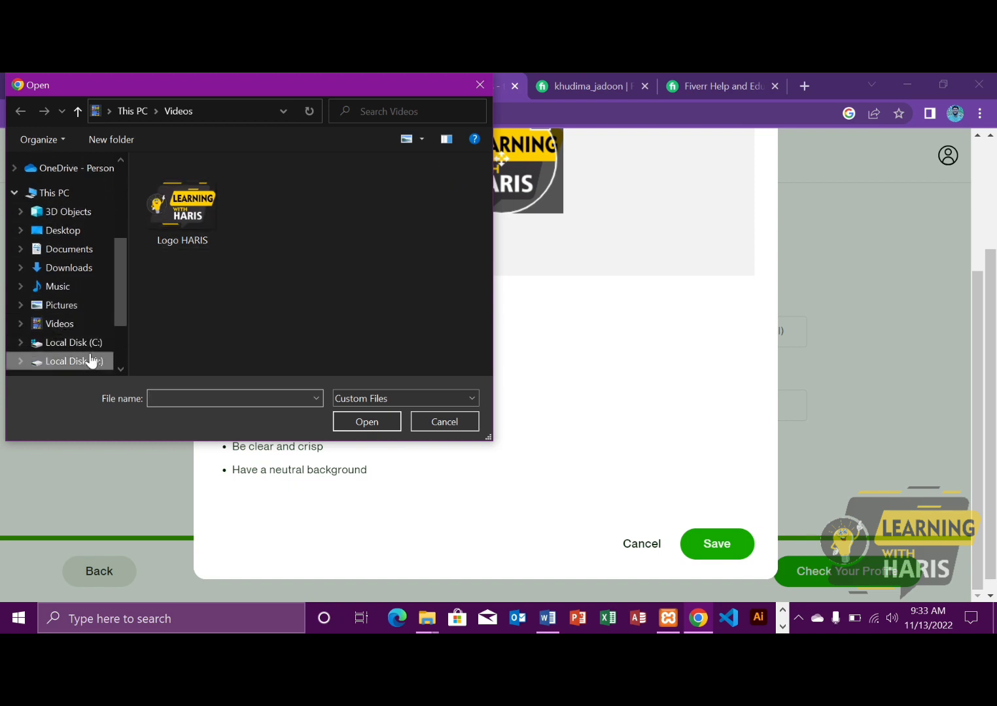
double_click(171, 220)
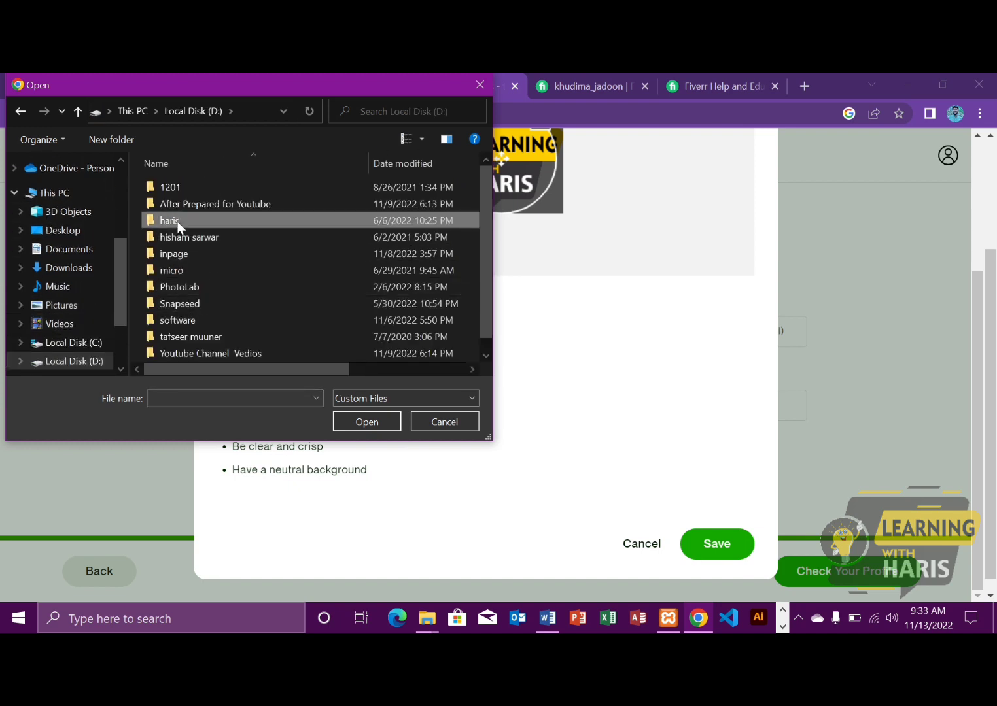
left_click(212, 205)
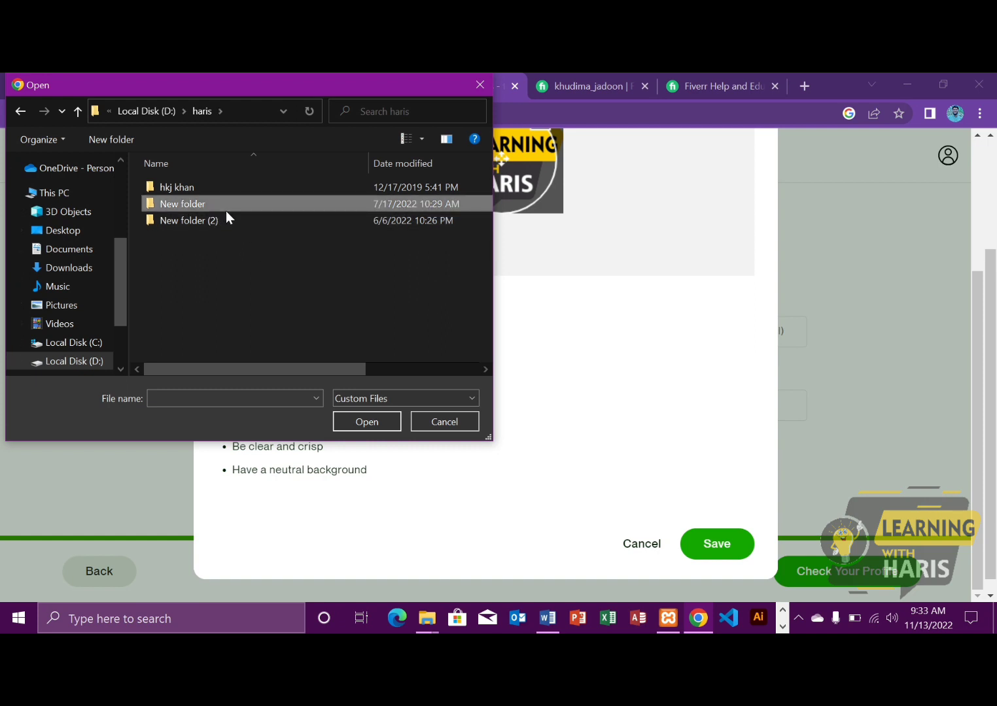
left_click(226, 207)
double_click(295, 204)
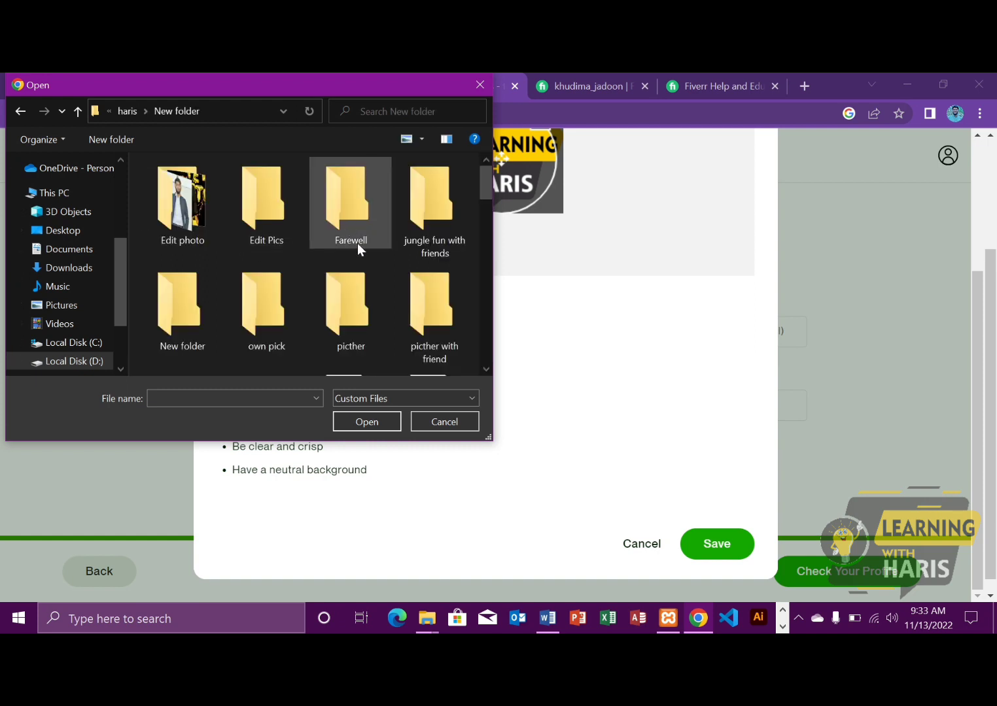
scroll(353, 294, "down", 5)
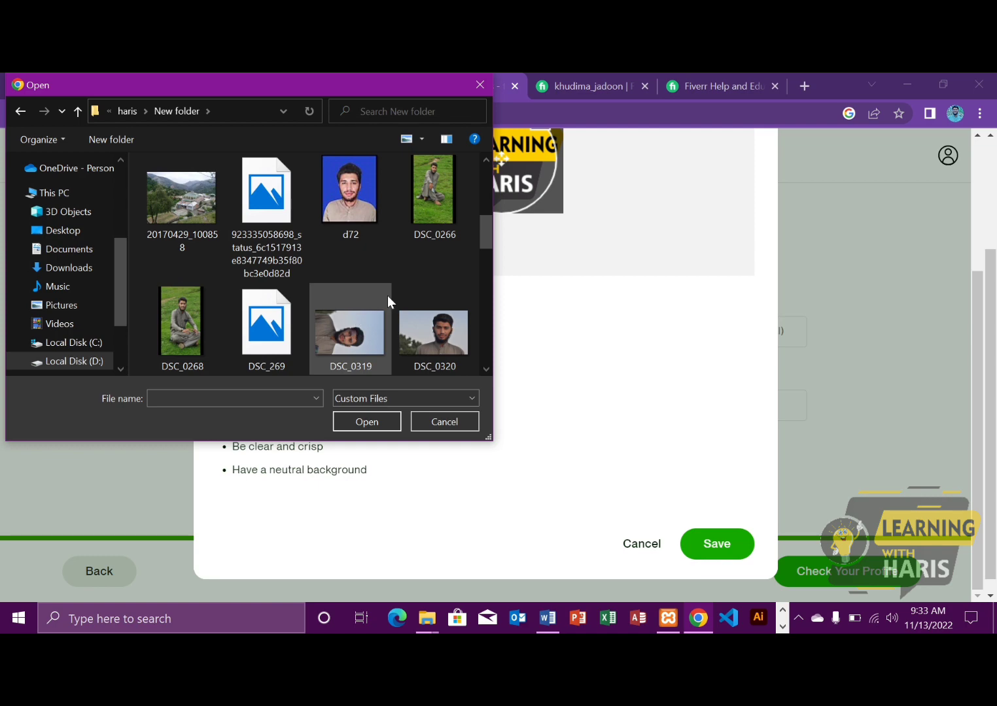
left_click(325, 238)
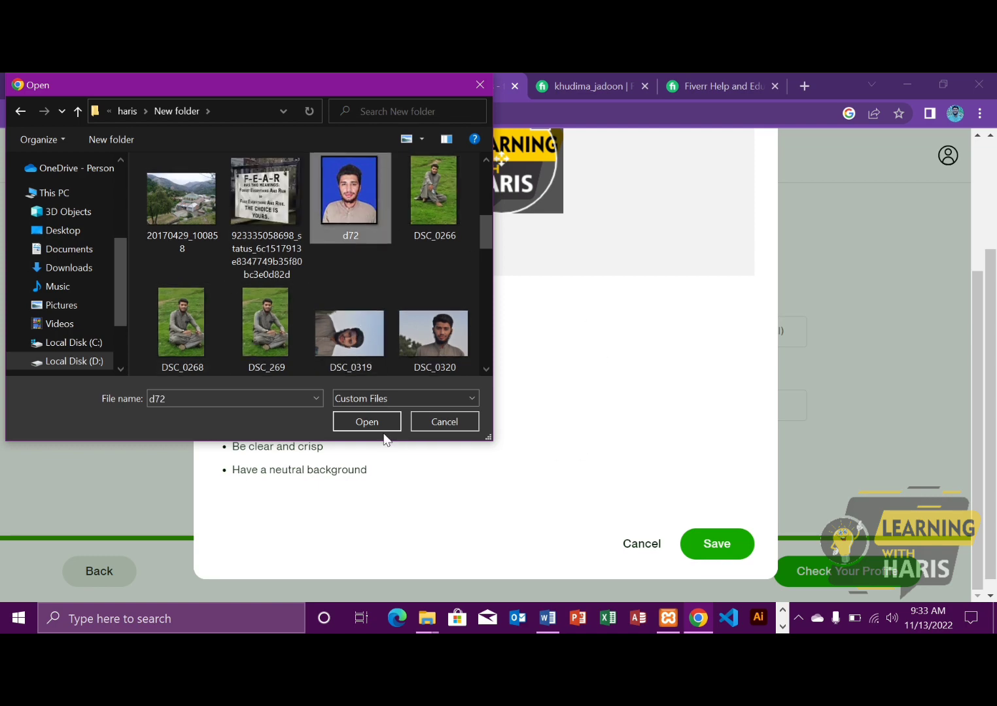
left_click(362, 424)
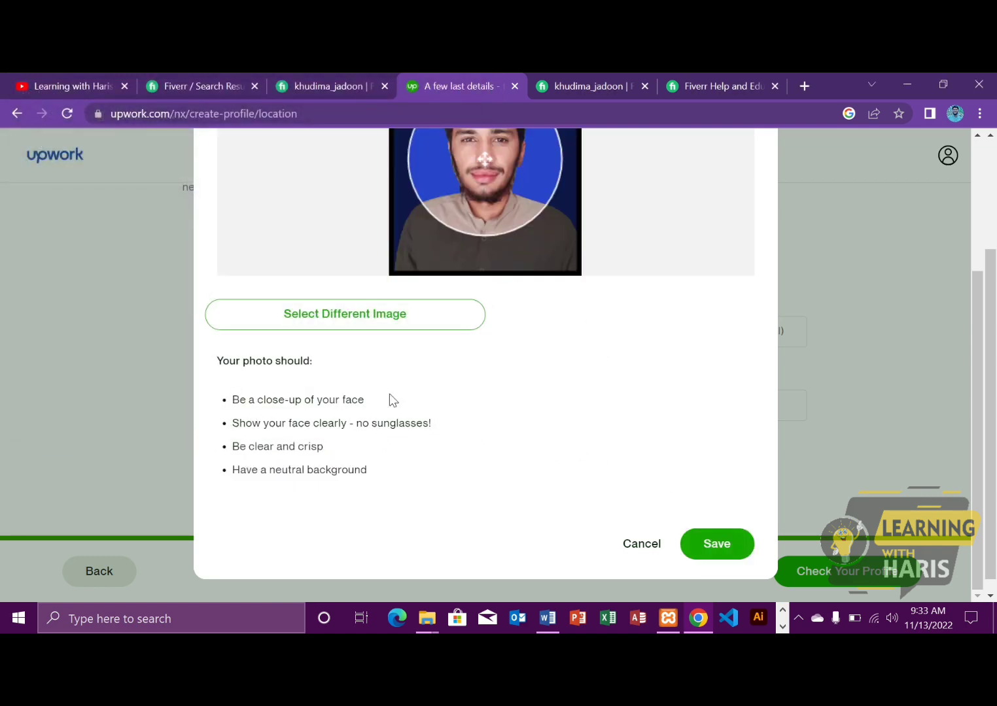
Step: Save the d72 portrait as the profile photo
scroll(392, 400, "up", 2)
scroll(394, 263, "down", 2)
left_click(715, 550)
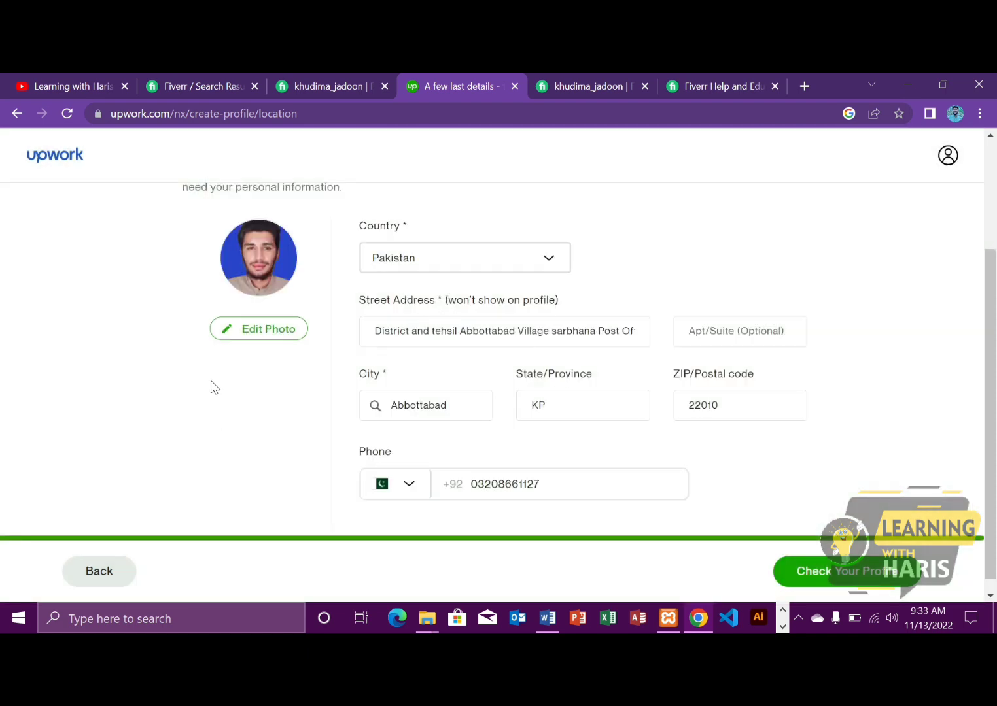
scroll(214, 387, "down", 1)
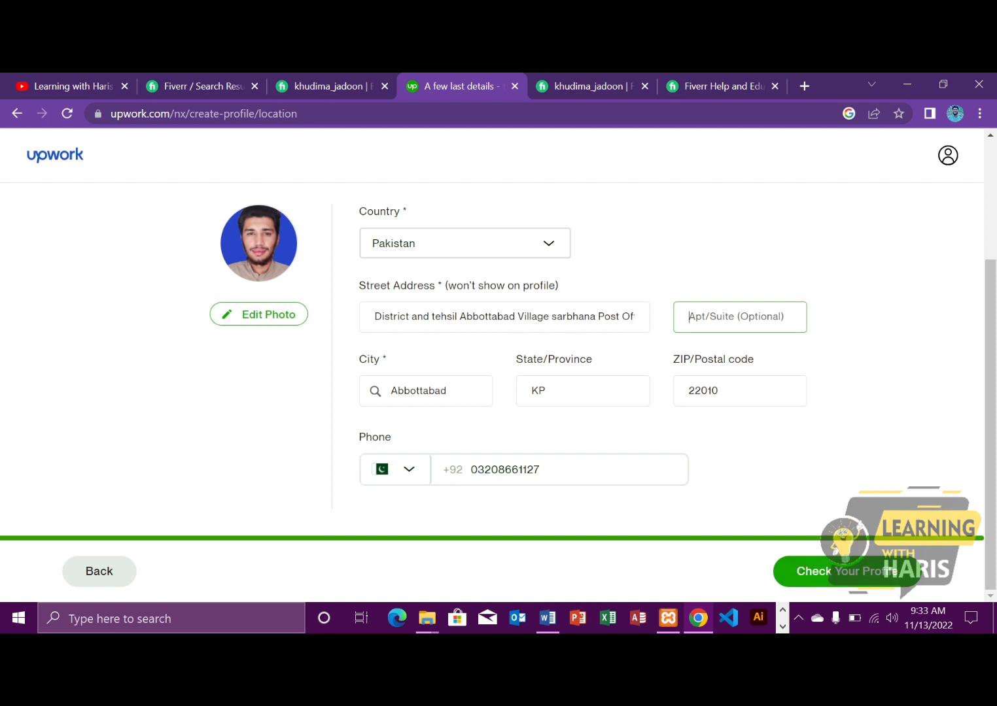
Step: Look over the Preview Profile page and submit the profile
left_click(852, 576)
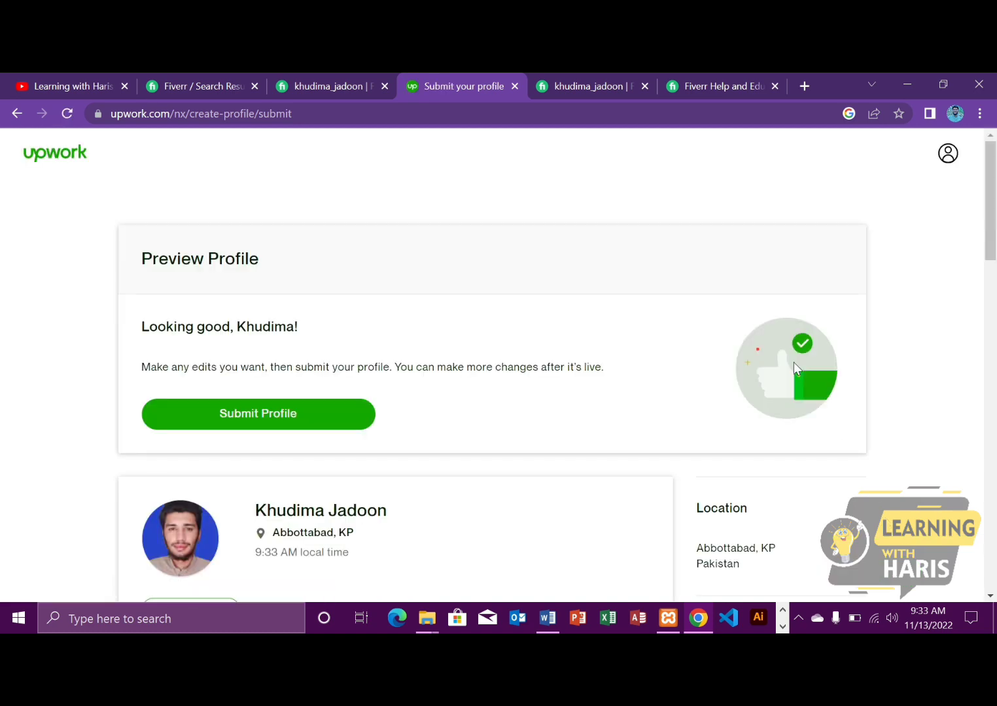
scroll(172, 437, "down", 4)
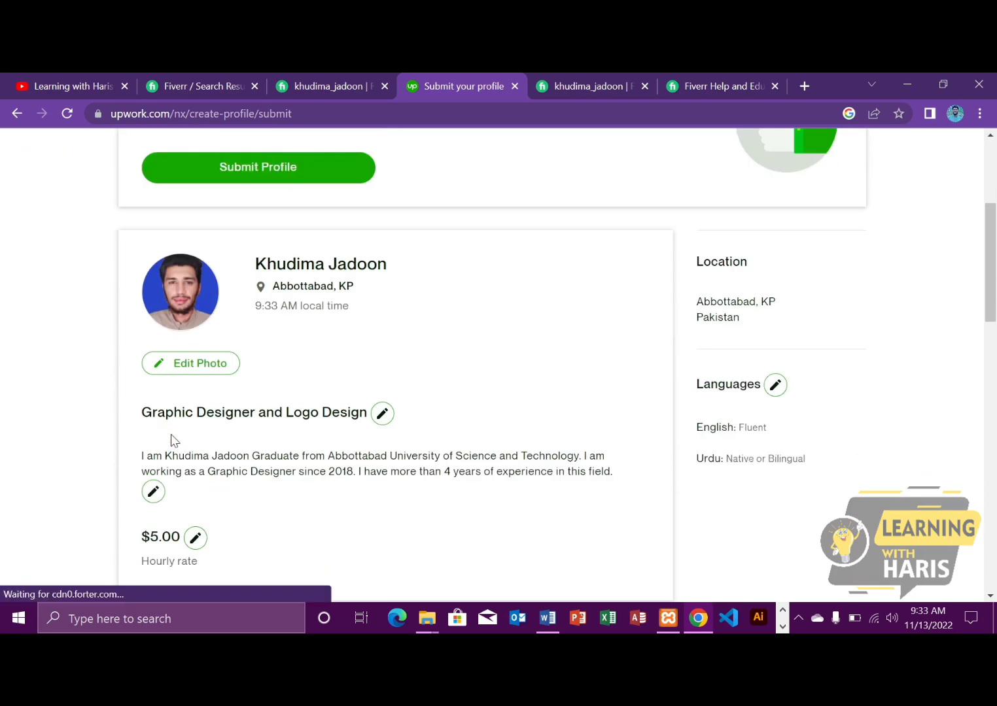
scroll(172, 438, "down", 1)
scroll(171, 438, "up", 4)
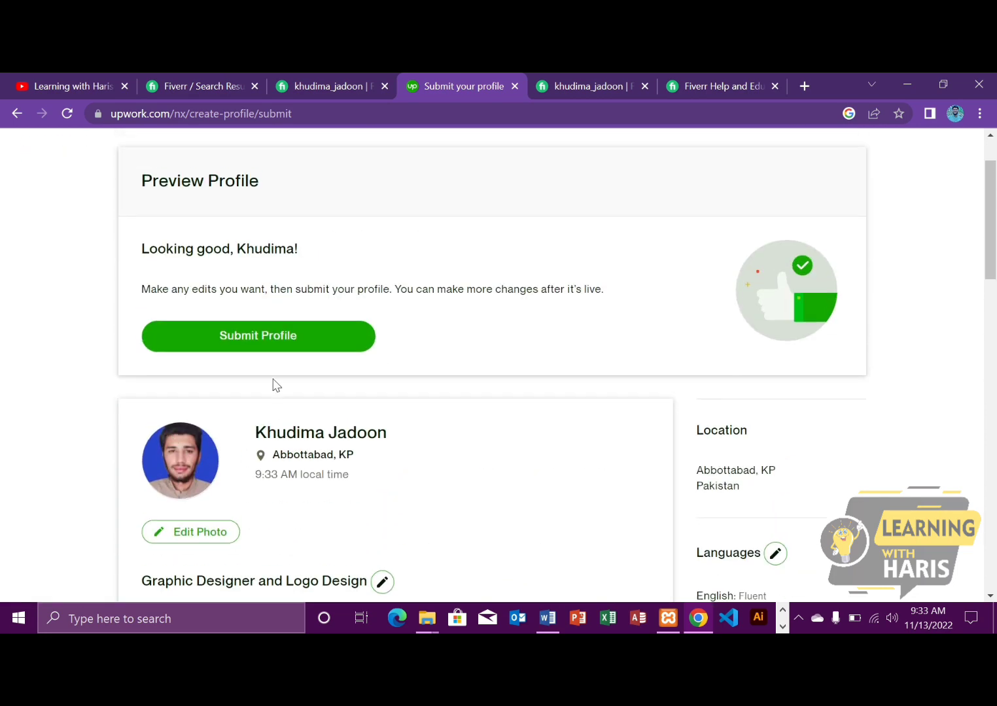
left_click(262, 343)
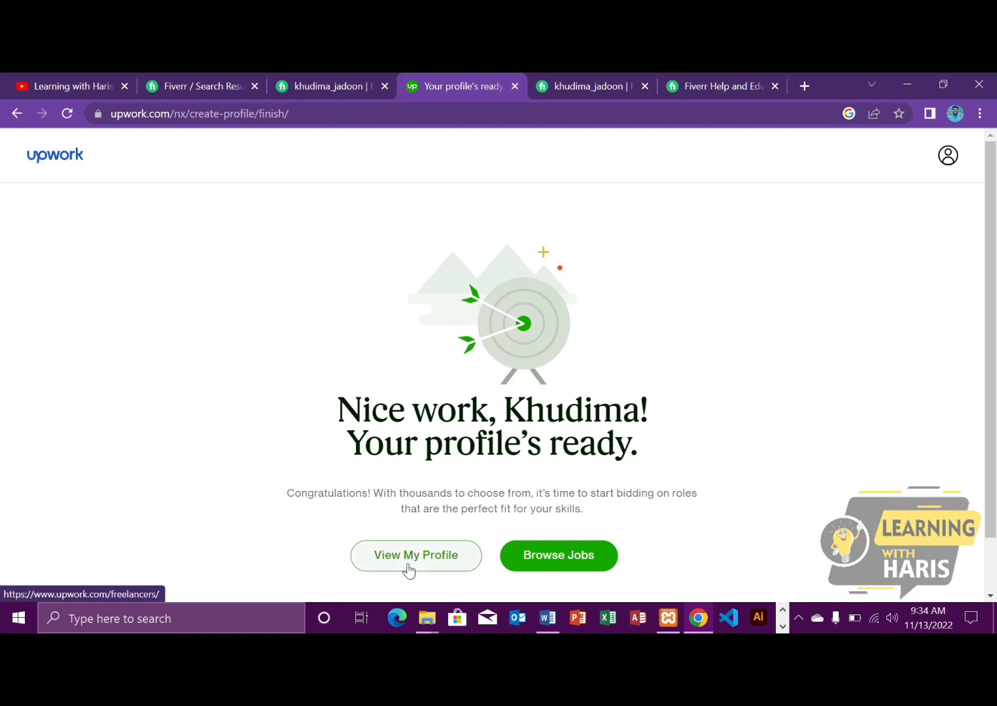
left_click(409, 567)
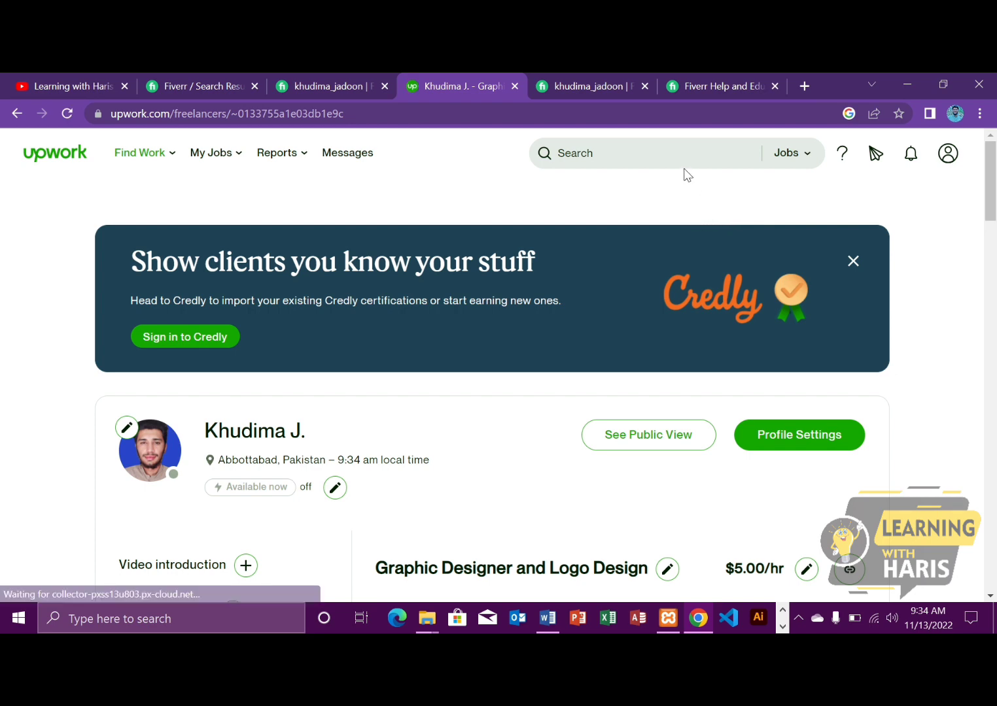
left_click(852, 261)
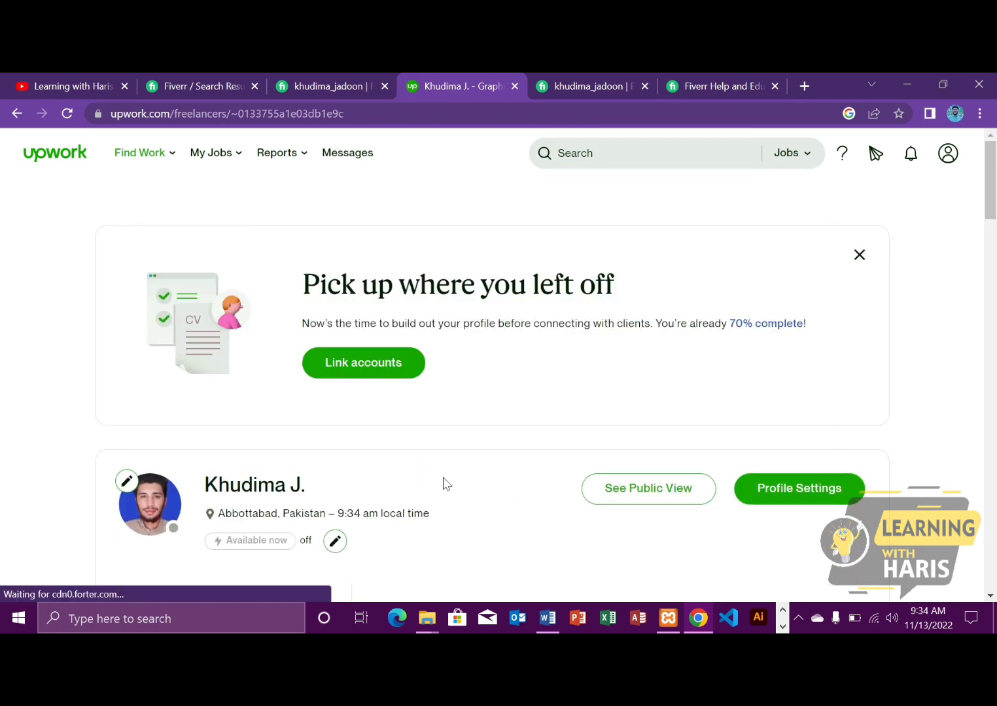
left_click(859, 256)
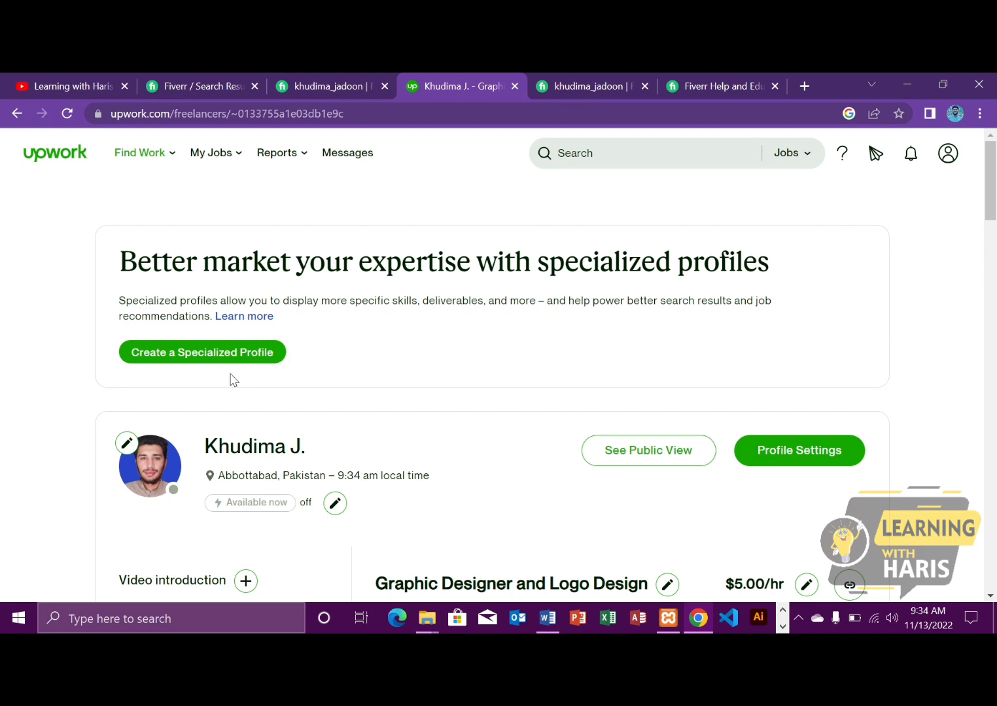
left_click(558, 153)
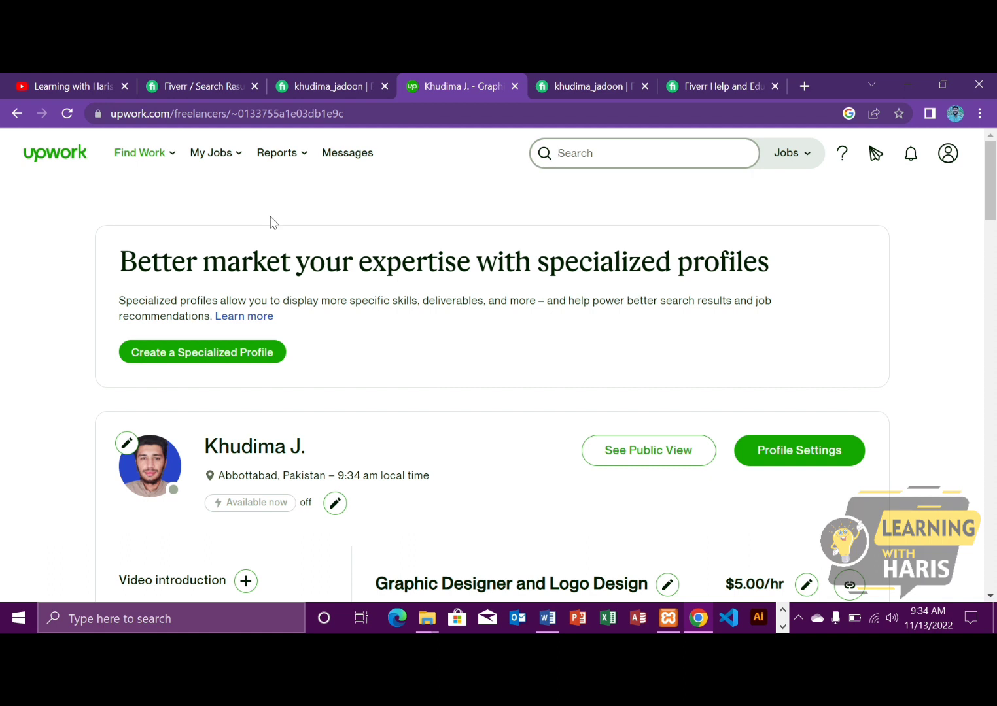
left_click(946, 157)
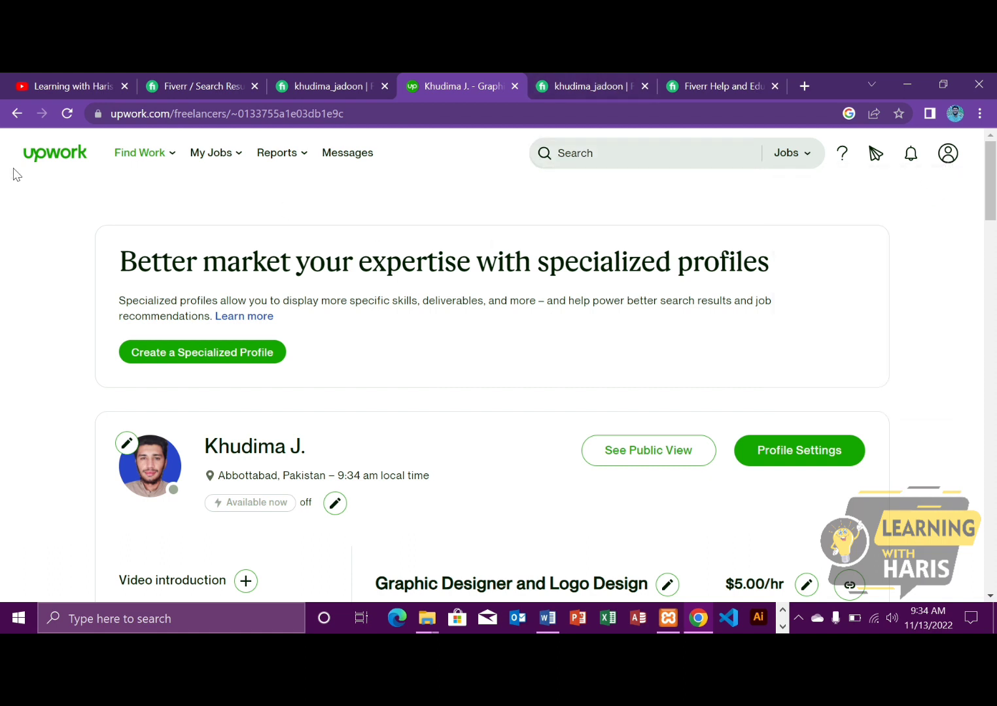
scroll(314, 292, "down", 15)
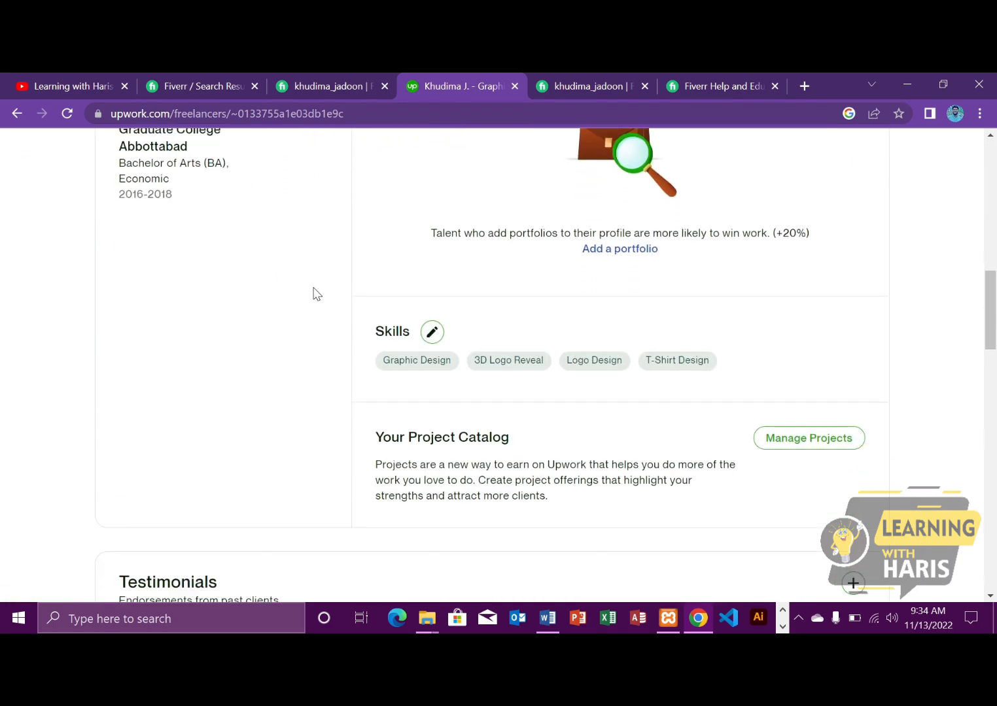
scroll(438, 438, "up", 1)
scroll(395, 454, "down", 9)
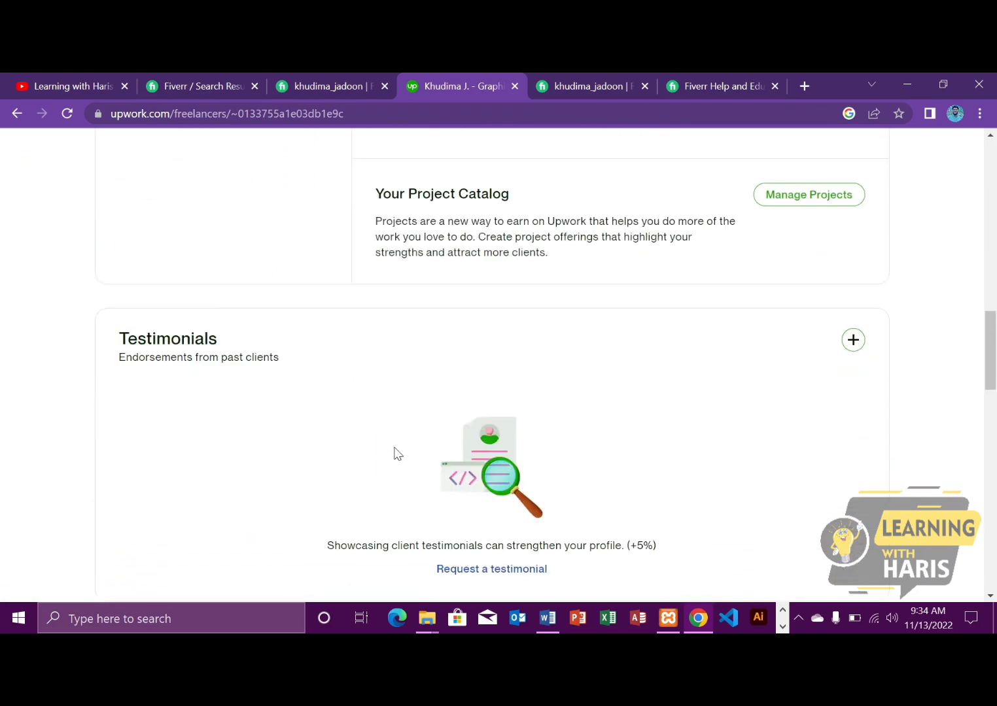
scroll(396, 454, "down", 8)
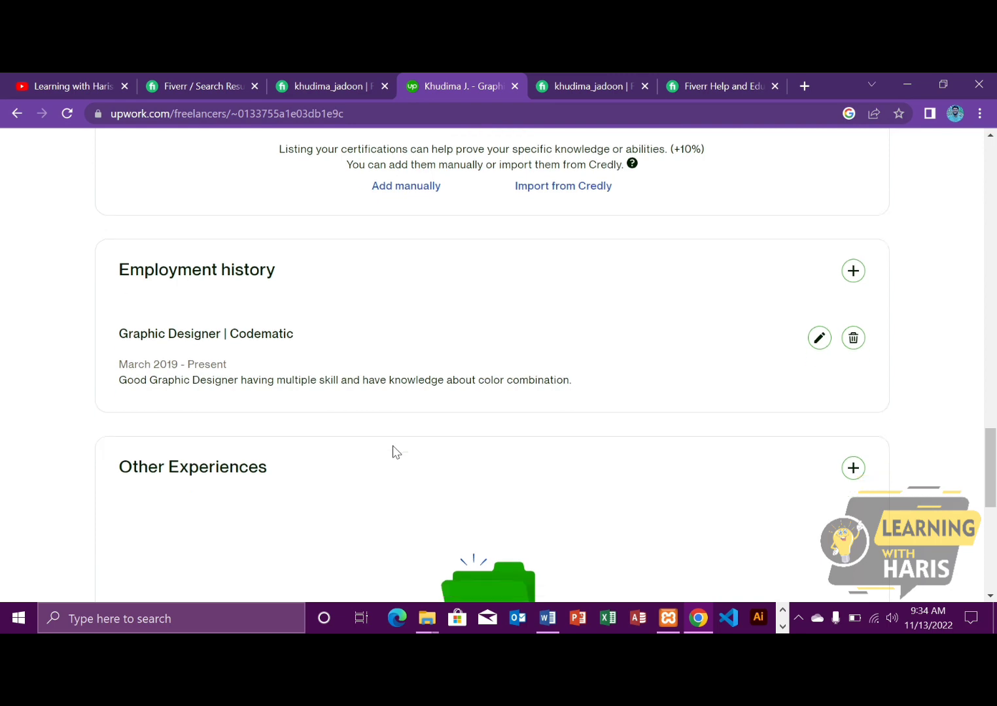
scroll(394, 442, "up", 14)
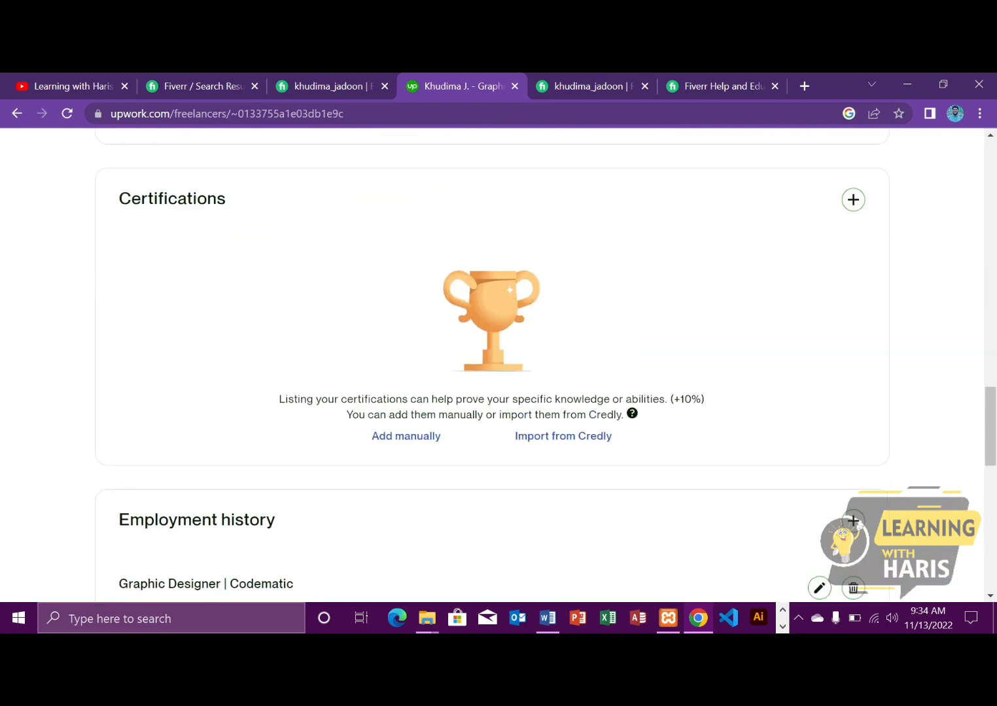
scroll(393, 441, "up", 6)
scroll(409, 438, "down", 2)
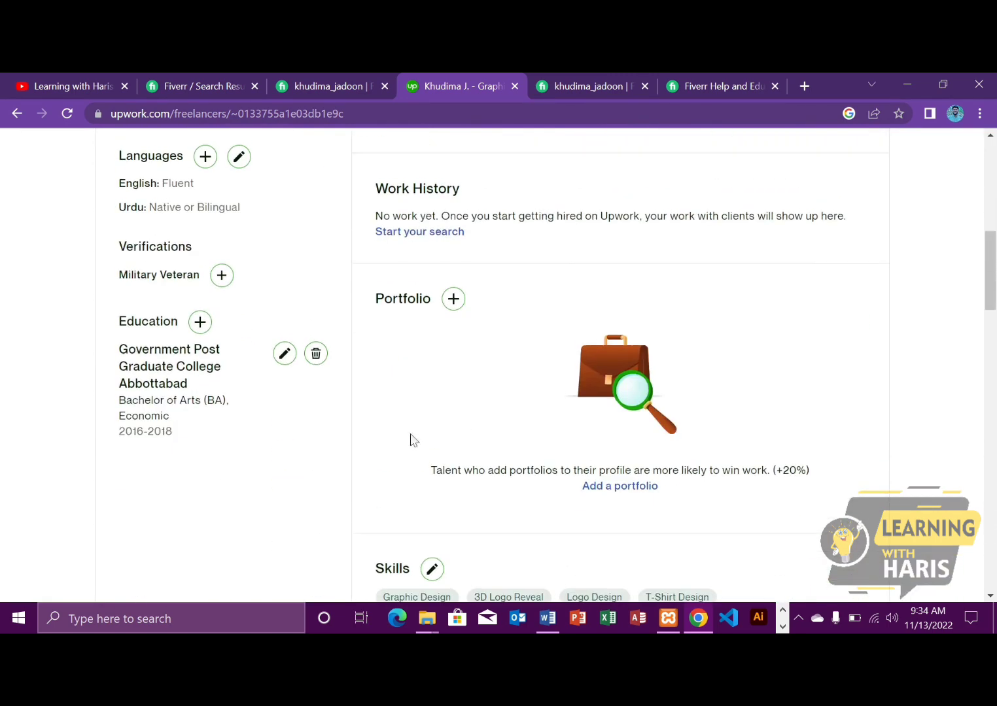
left_click(451, 299)
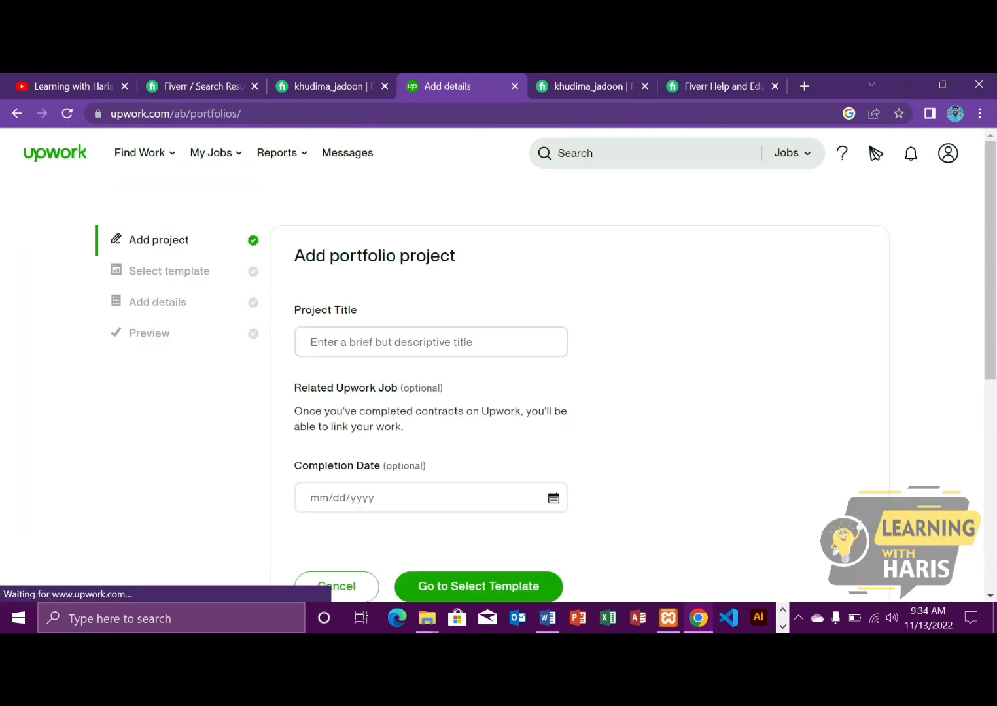
scroll(369, 418, "down", 3)
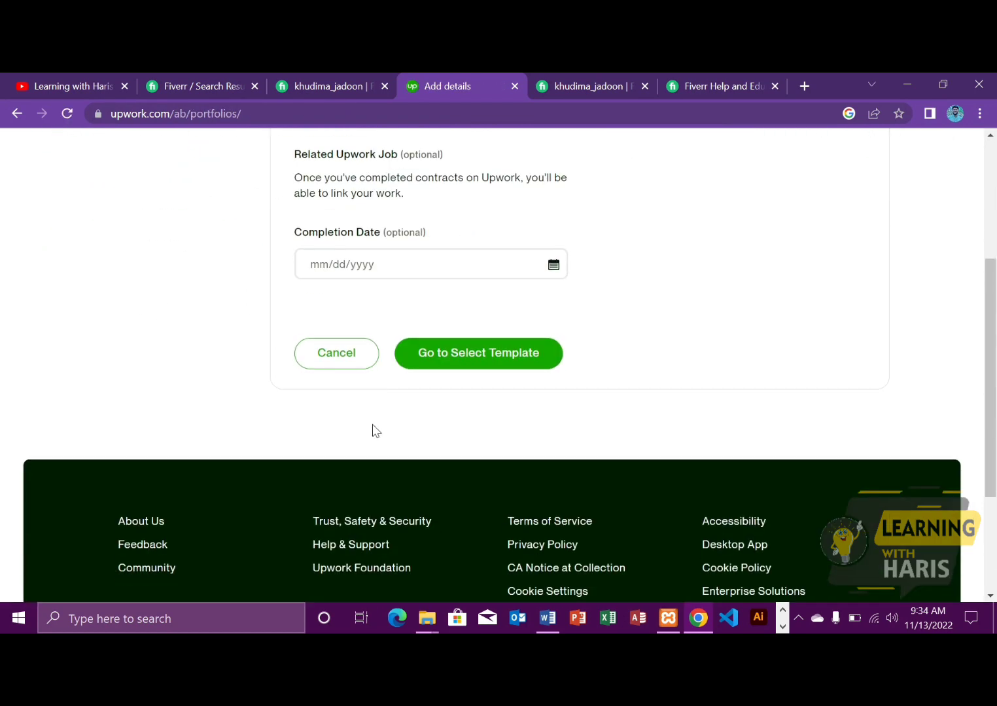
scroll(445, 392, "up", 1)
scroll(440, 393, "up", 3)
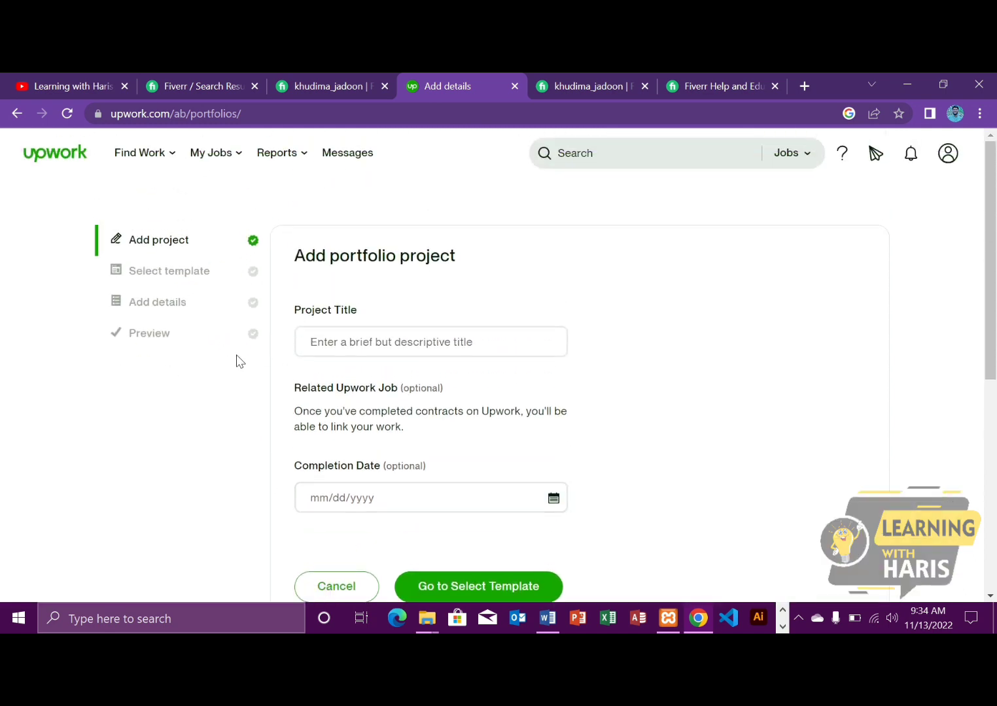
left_click(18, 114)
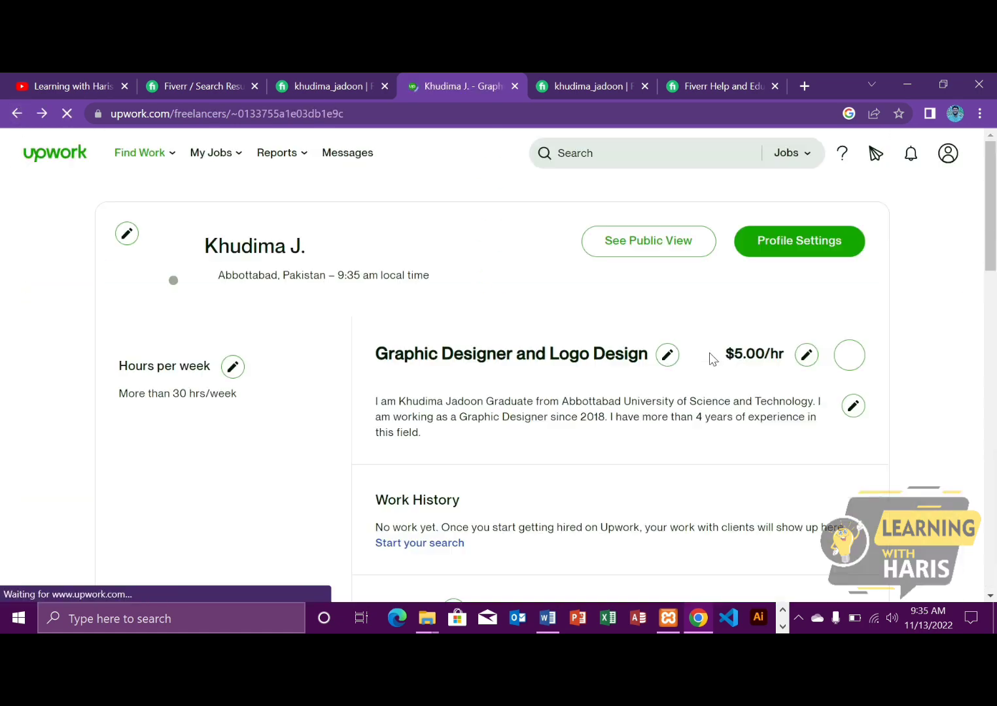
scroll(386, 448, "down", 5)
scroll(386, 451, "down", 12)
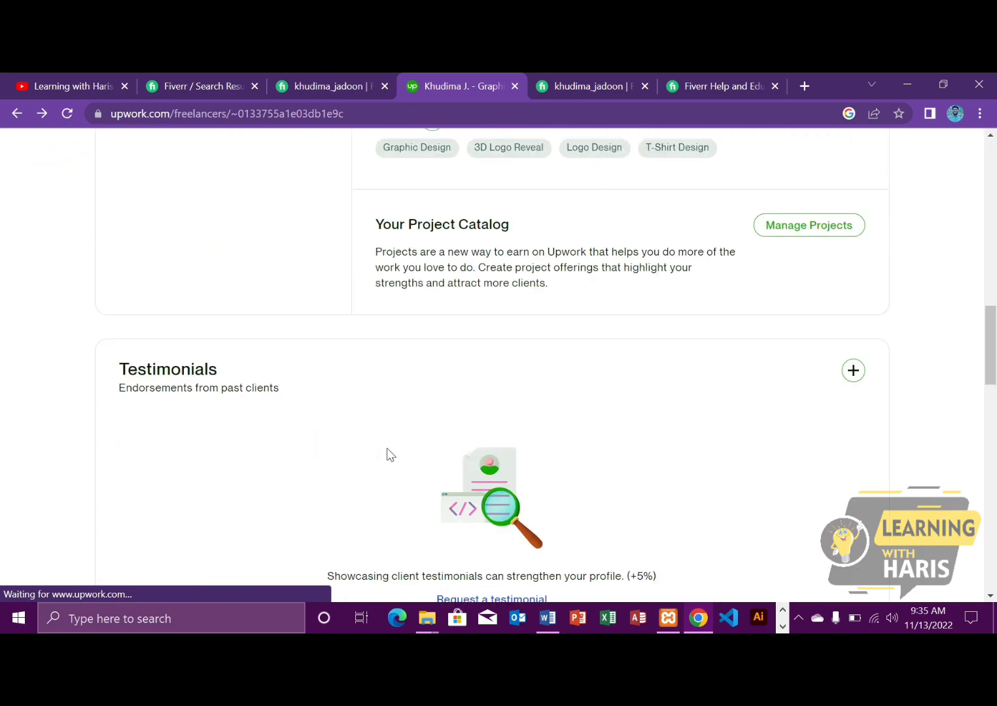
scroll(387, 453, "down", 10)
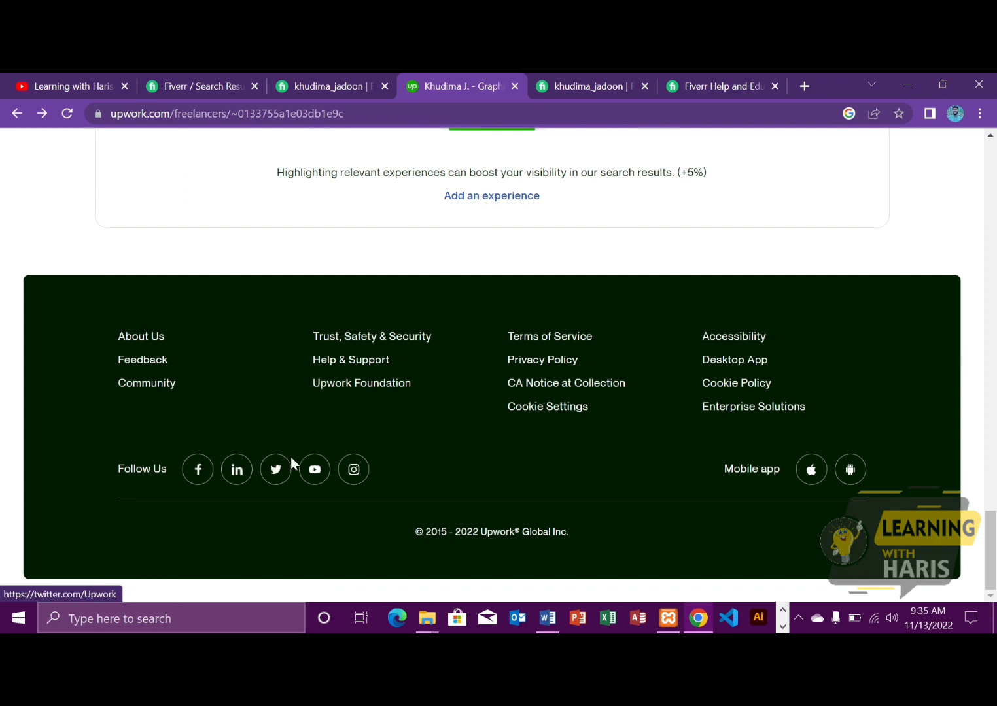
scroll(431, 461, "up", 9)
scroll(456, 477, "up", 12)
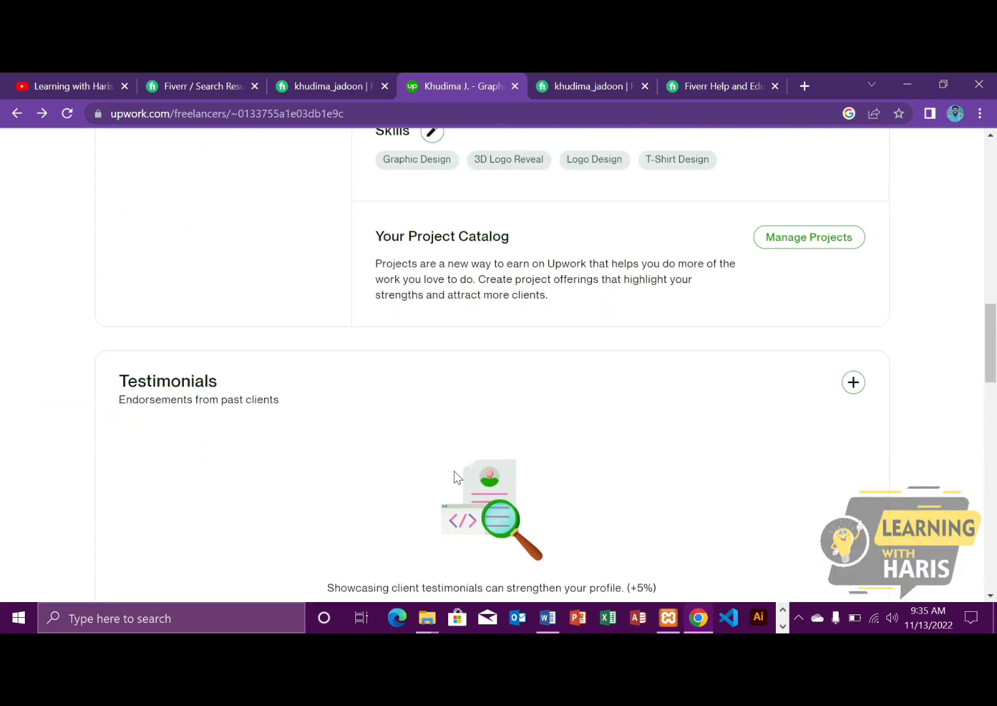
scroll(456, 478, "up", 5)
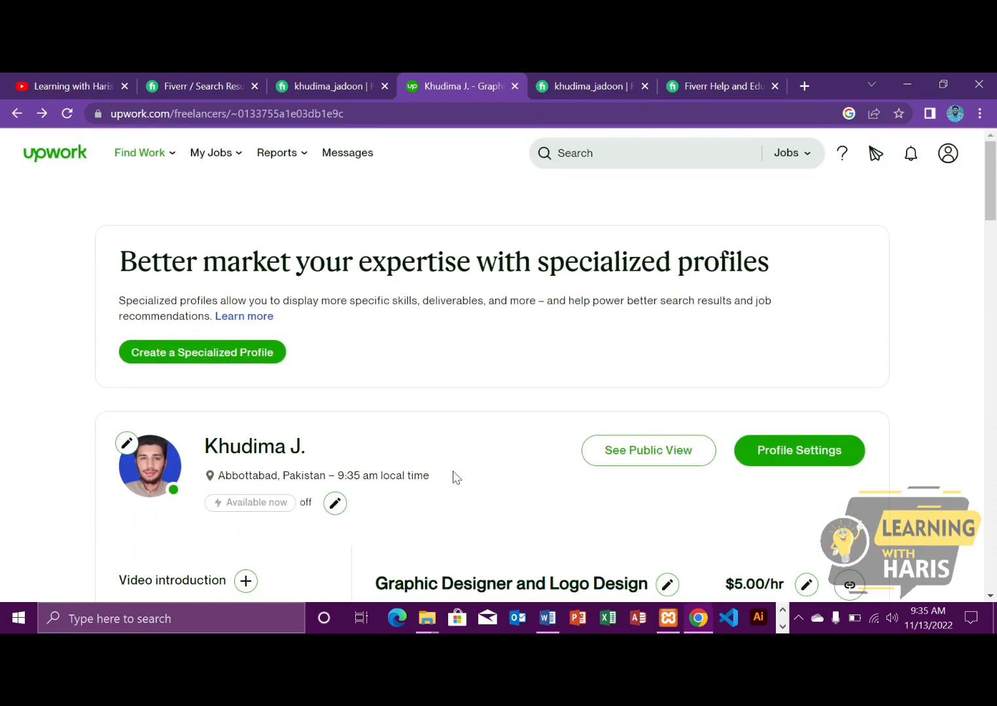
Step: Open account Settings from the avatar menu and dismiss the security question prompt
left_click(948, 160)
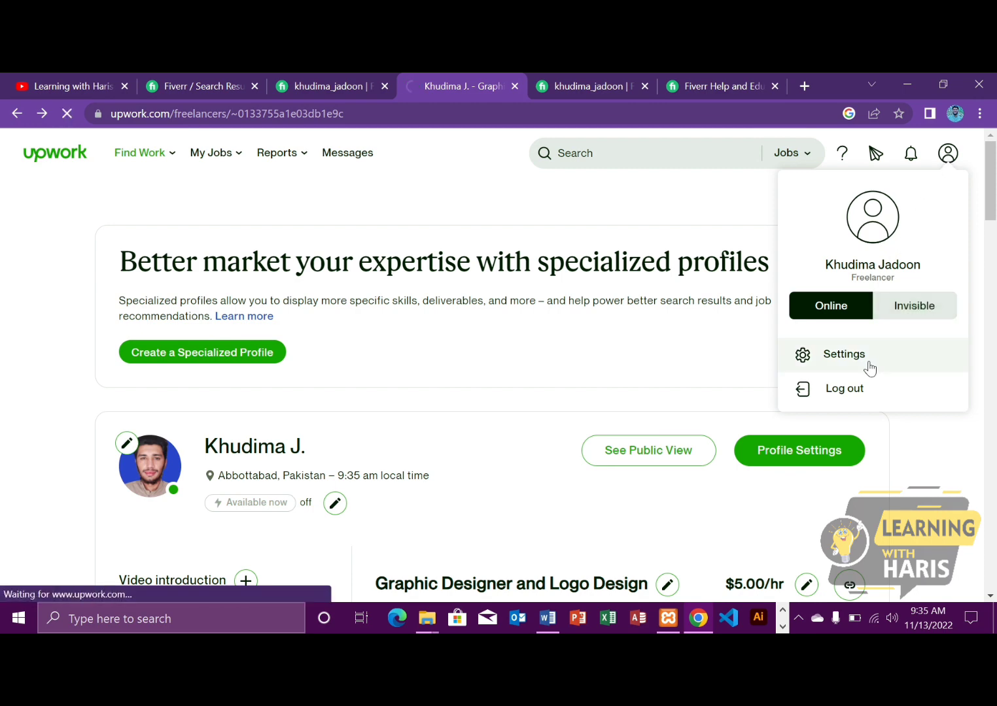
left_click(843, 354)
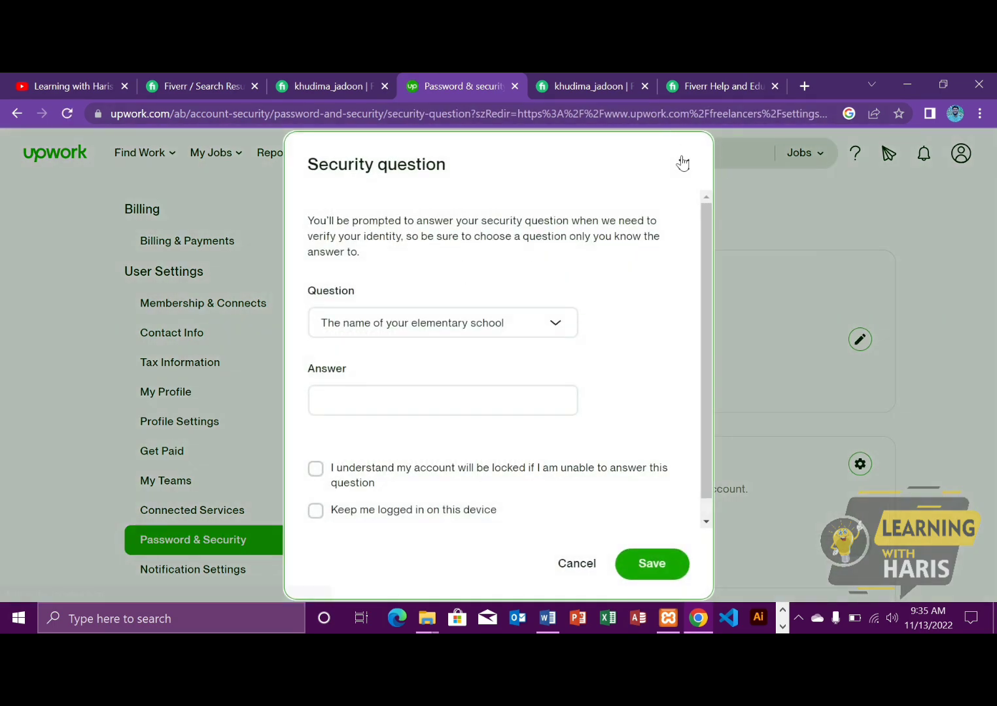
left_click(711, 190)
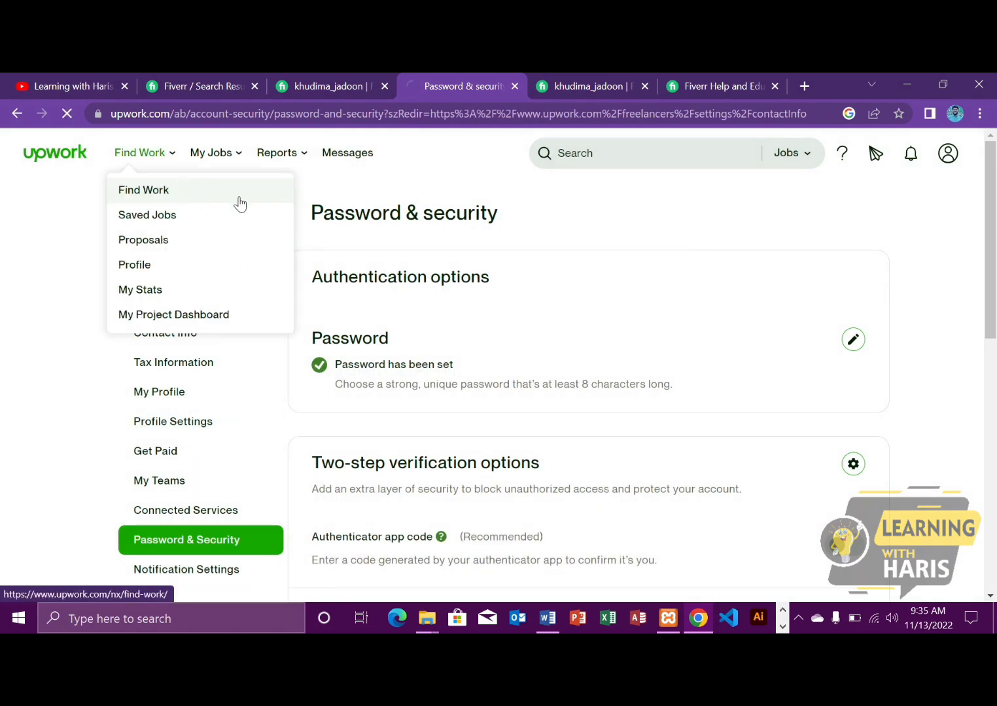
Step: Go to Find Work, check the profile shows 70% complete, and close the checklist
left_click(236, 198)
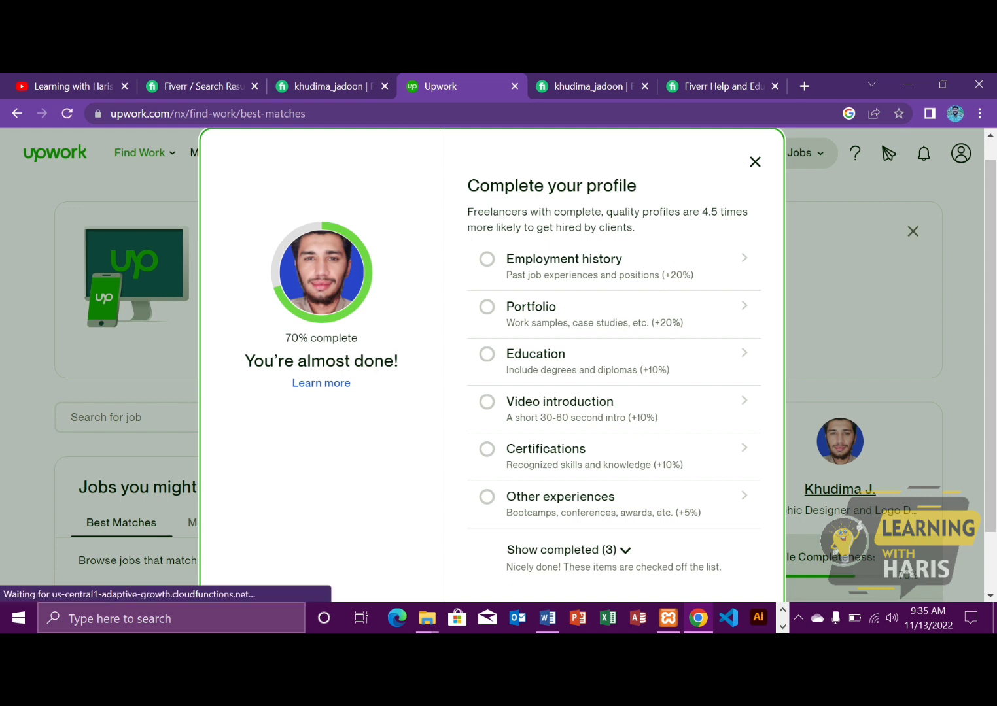
left_click_drag(352, 338, 281, 339)
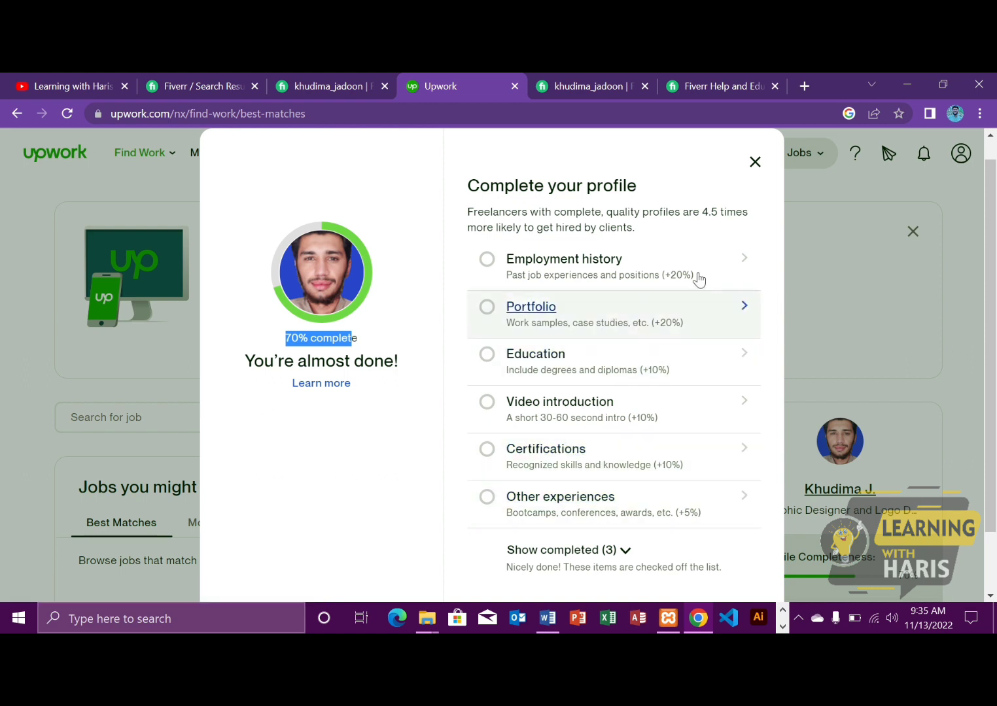
left_click(755, 162)
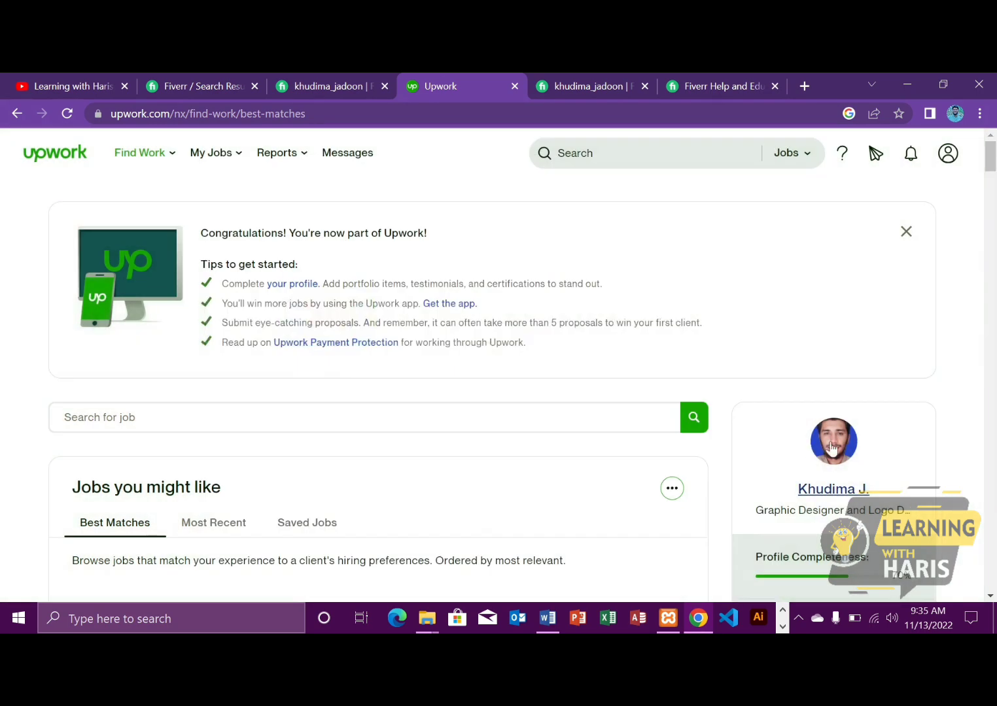
Step: Dismiss the Congratulations banner and acknowledge the Hourly Contracts notice on Direct Contracts
left_click(904, 233)
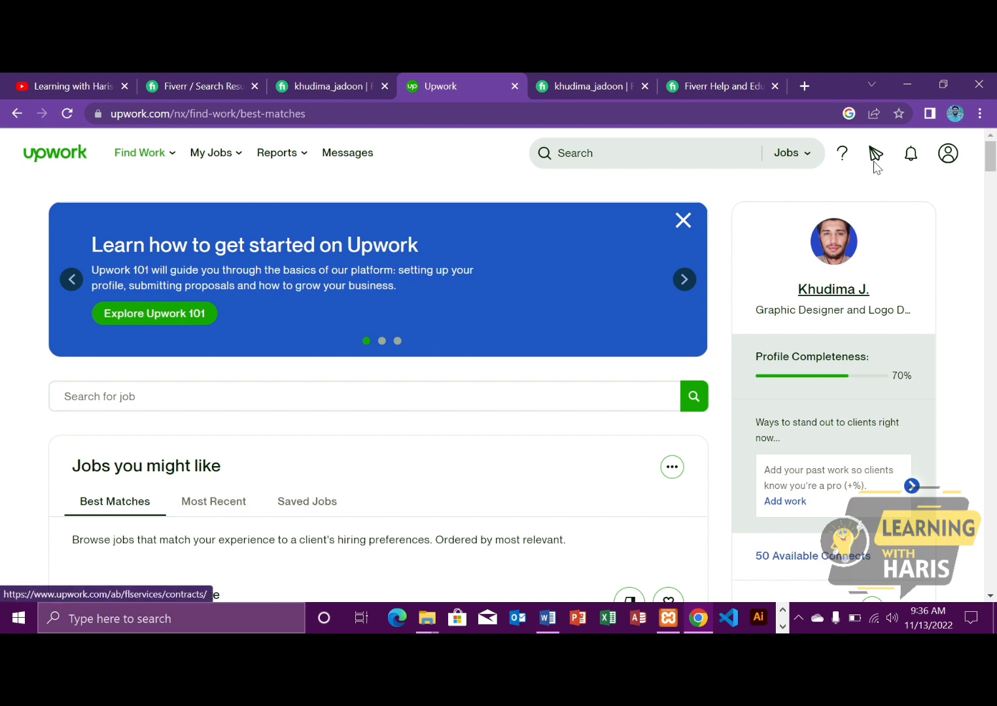
left_click(877, 157)
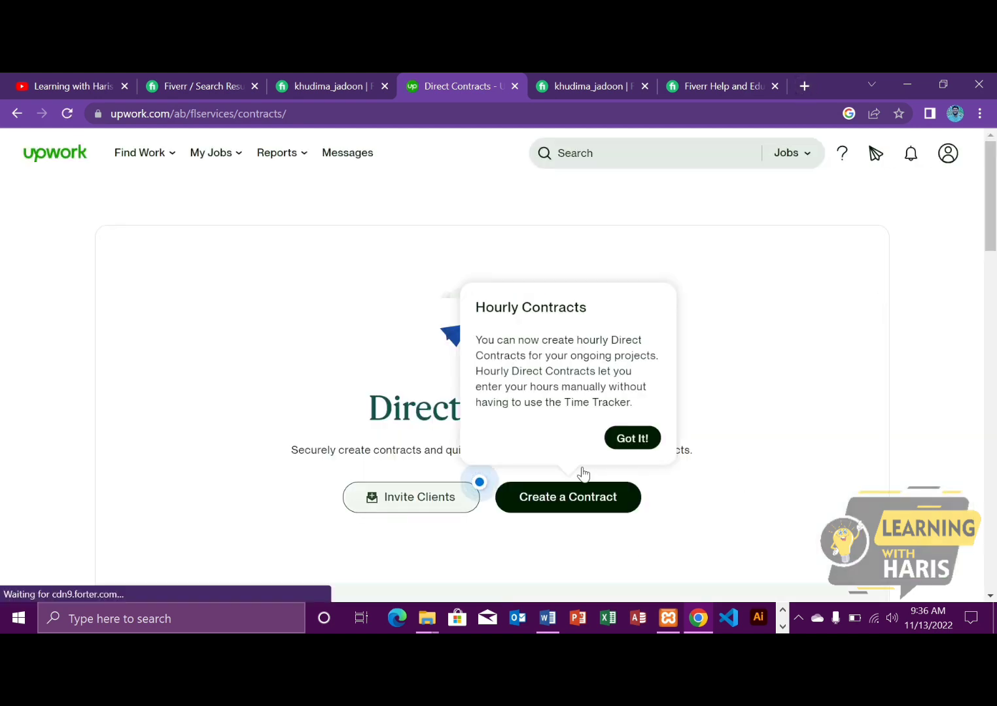
left_click(642, 441)
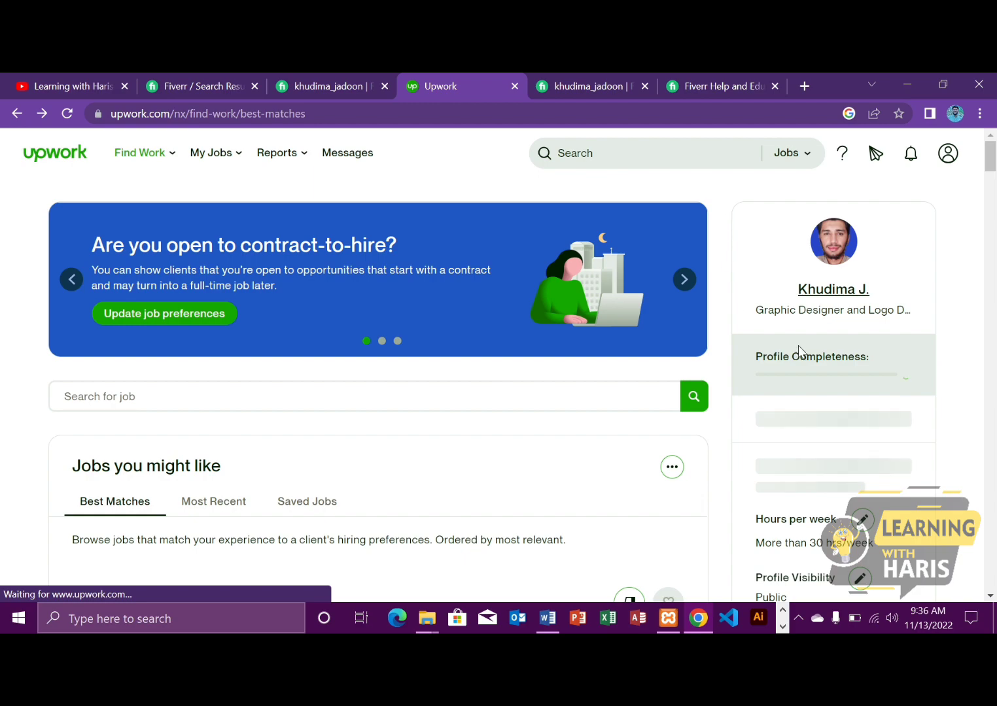
Step: Browse the matching logo jobs in Best Matches, then dismiss the tips carousel slide
scroll(797, 349, "down", 3)
scroll(334, 396, "down", 2)
scroll(333, 392, "up", 2)
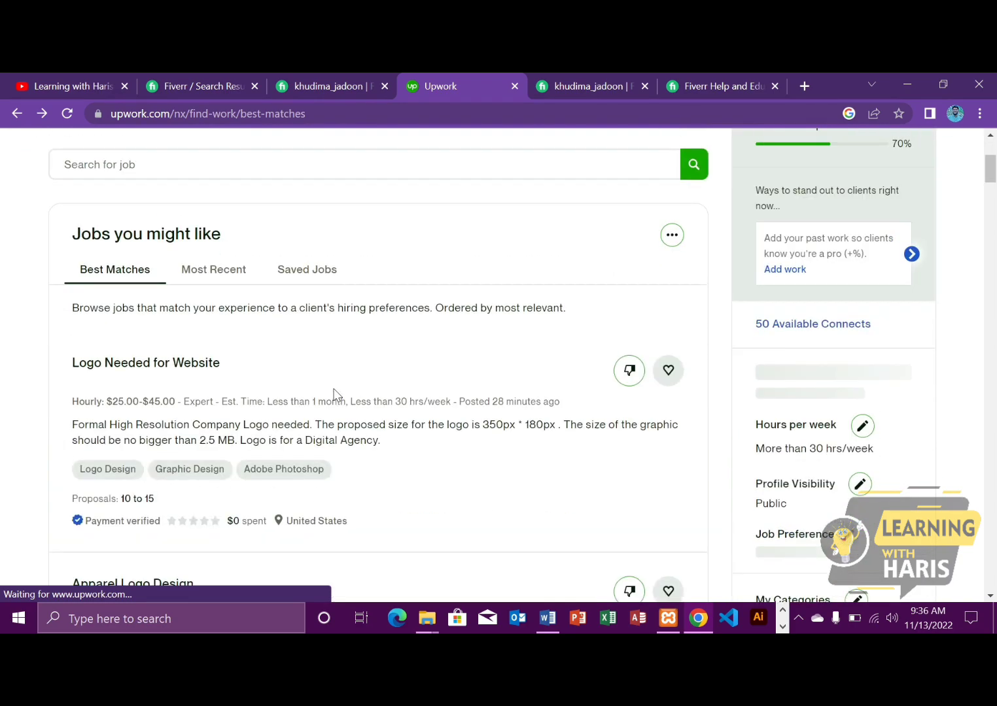
scroll(333, 392, "up", 1)
scroll(278, 438, "down", 4)
scroll(278, 438, "up", 2)
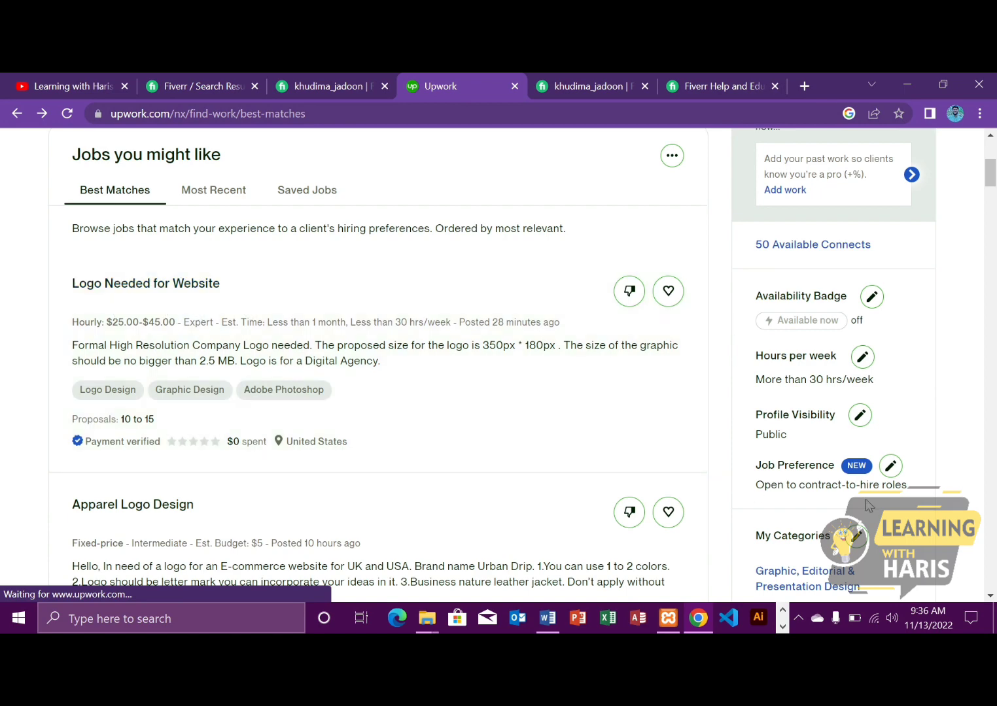
scroll(939, 432, "up", 5)
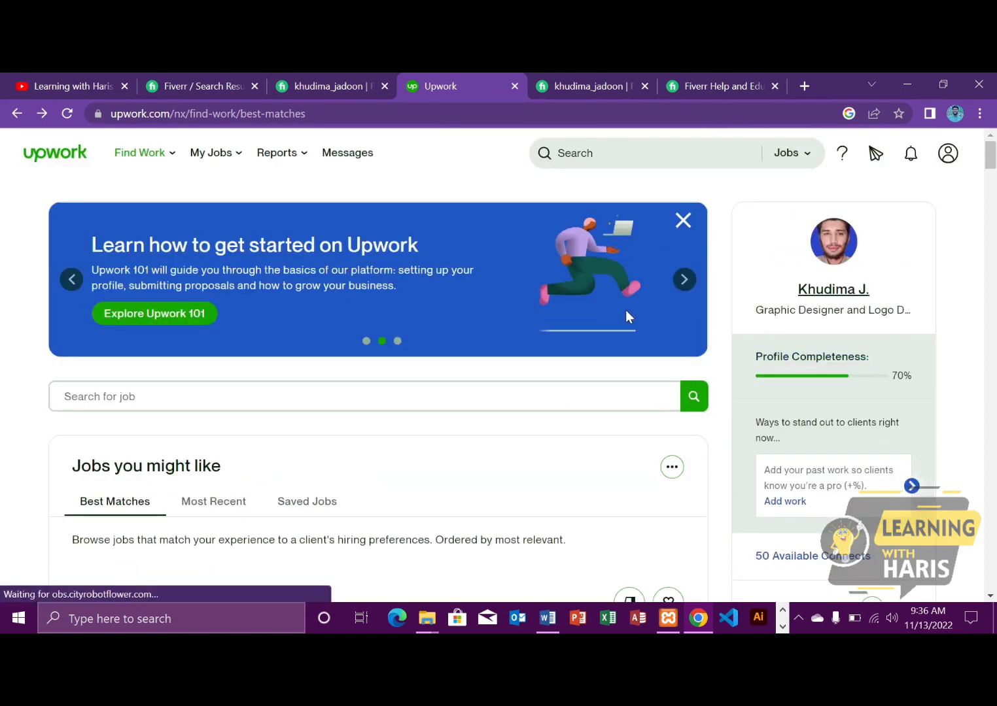
left_click(683, 223)
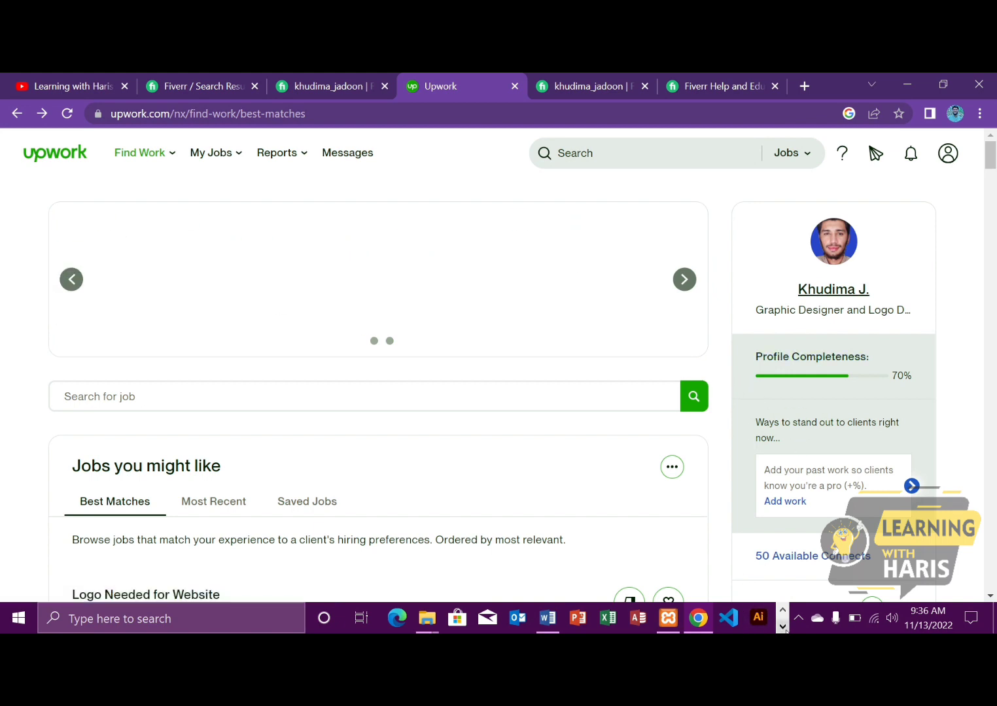
left_click(782, 626)
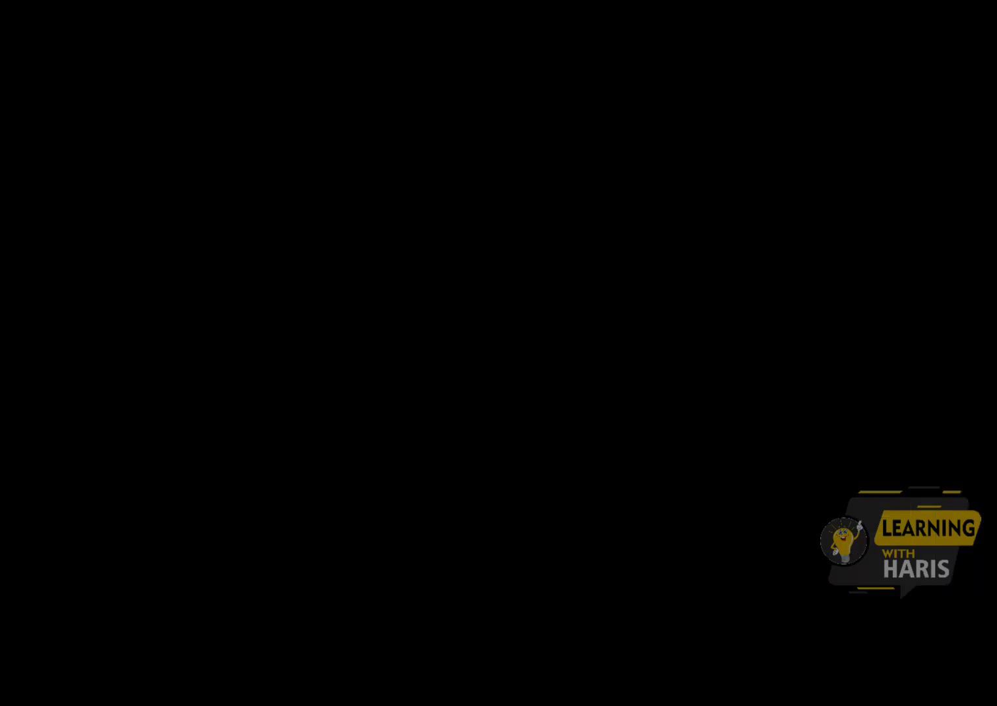